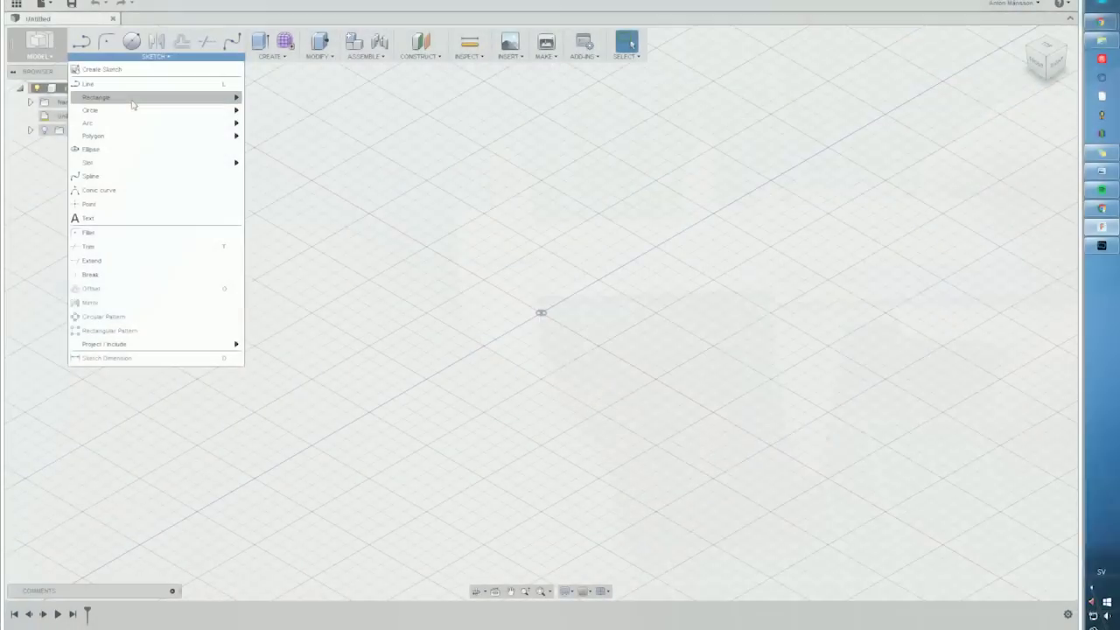
# Sketch a center rectangle 52.4 mm wide and 42.3 mm high on the horizontal ground plane, centered on the origin.
pyautogui.moveTo(209, 97)
pyautogui.click(278, 127)
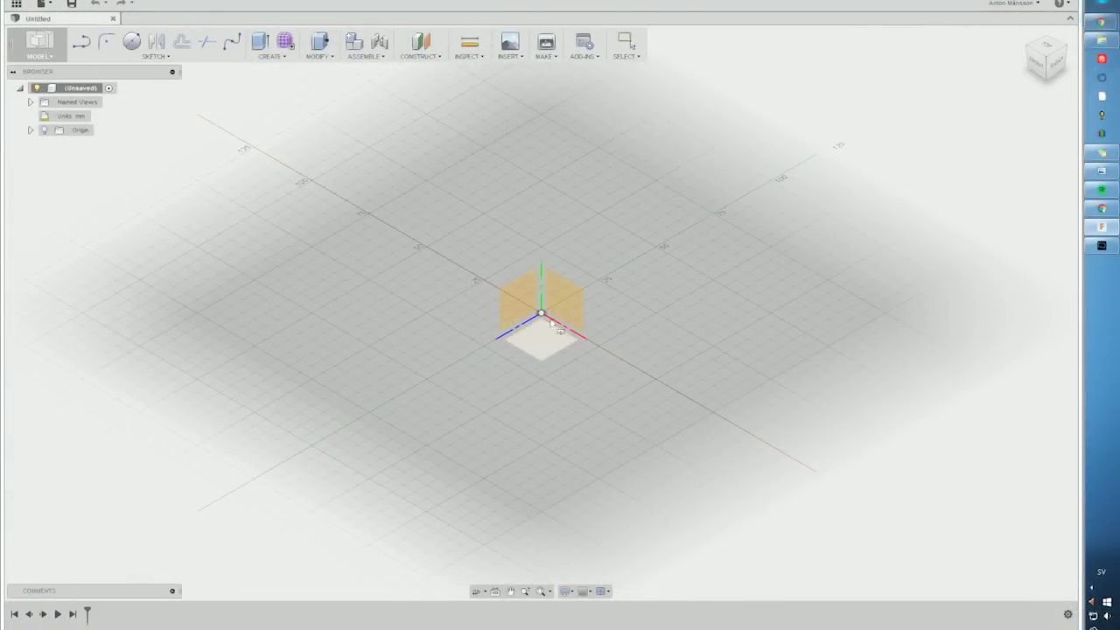
pyautogui.click(538, 343)
pyautogui.click(514, 272)
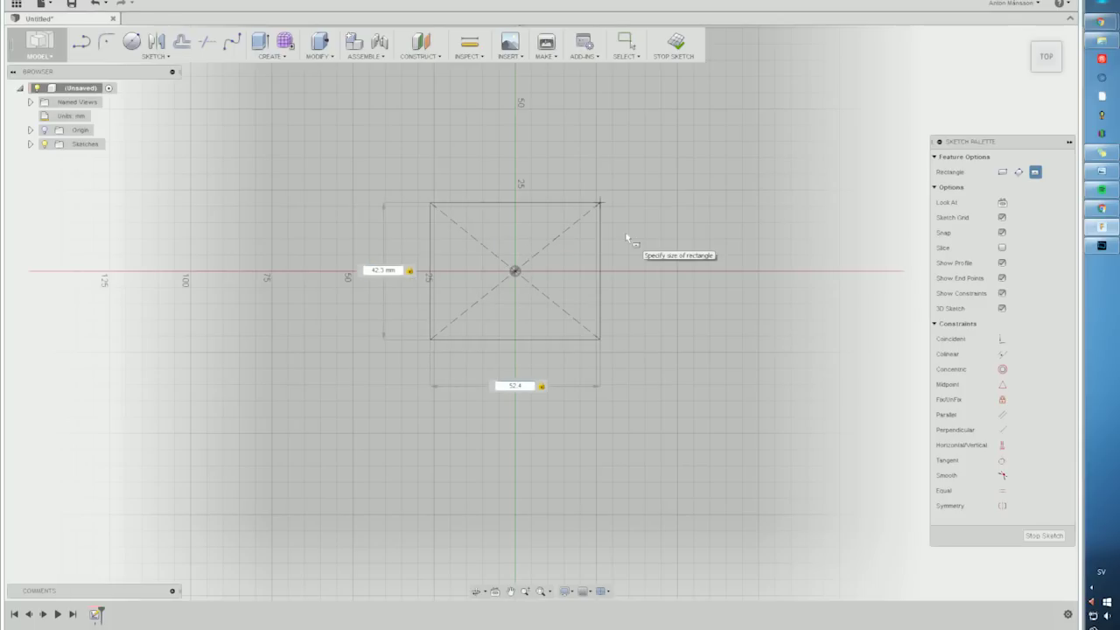
pyautogui.press('Return')
# Create a construction plane offset 9.5 mm above the rectangle profile.
pyautogui.keyDown('shift'); pyautogui.moveTo(633, 260); pyautogui.dragTo(665, 288, button='middle'); pyautogui.keyUp('shift')
pyautogui.keyDown('shift'); pyautogui.moveTo(560, 437); pyautogui.dragTo(607, 365, button='middle'); pyautogui.keyUp('shift')
pyautogui.scroll(4, 605, 363)
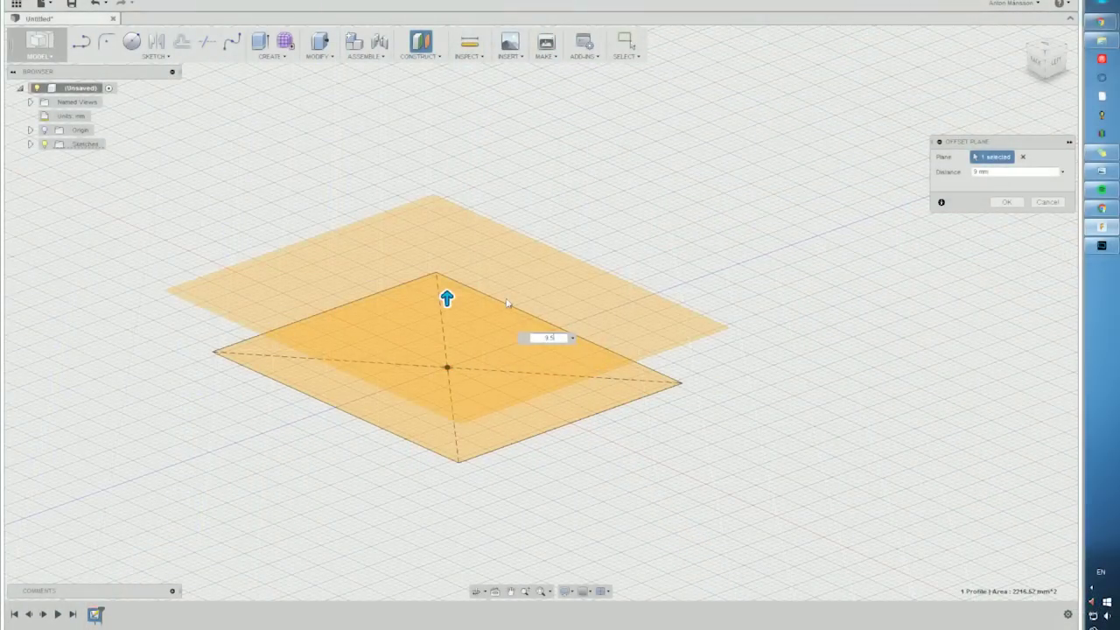
pyautogui.press('Return')
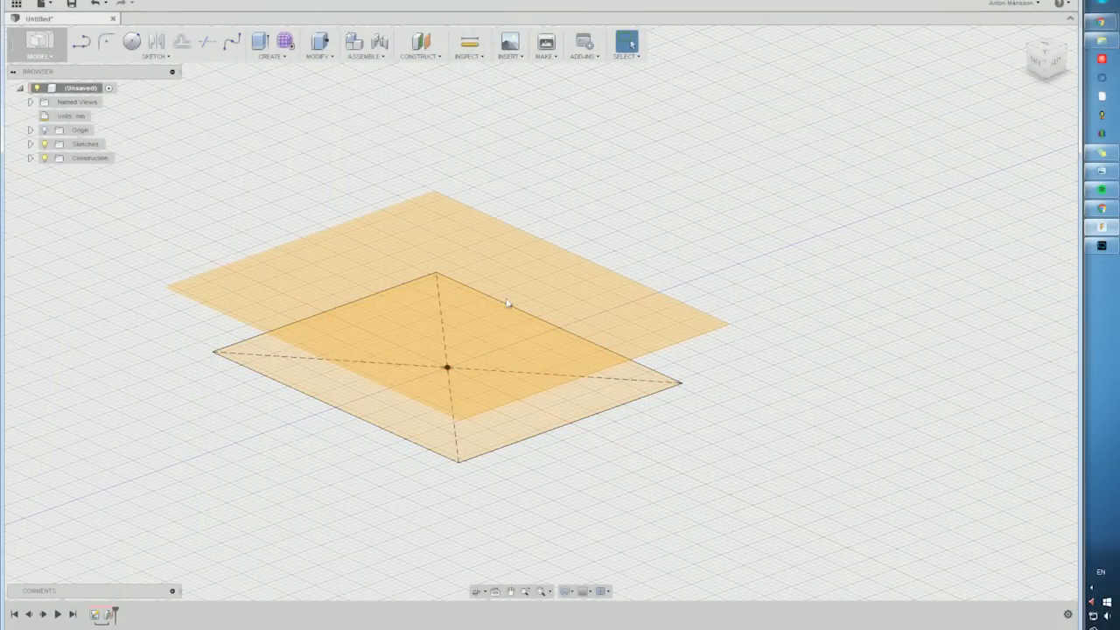
# Sketch a center rectangle 52.4 by 37.35 mm on the offset plane, centered on the origin, and finish the sketch.
pyautogui.click(154, 56)
pyautogui.moveTo(164, 98)
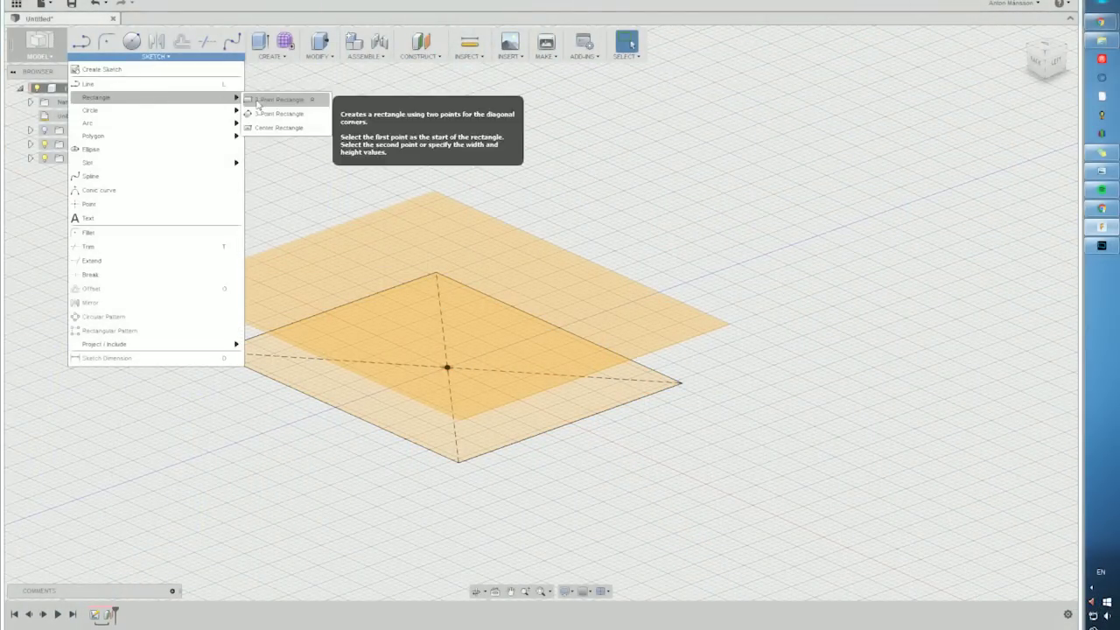
pyautogui.click(282, 130)
pyautogui.moveTo(584, 282)
pyautogui.mouseDown(button='middle')
pyautogui.moveTo(473, 312)
pyautogui.moveTo(601, 282)
pyautogui.moveTo(576, 296)
pyautogui.mouseUp(button='middle')
pyautogui.click(576, 295)
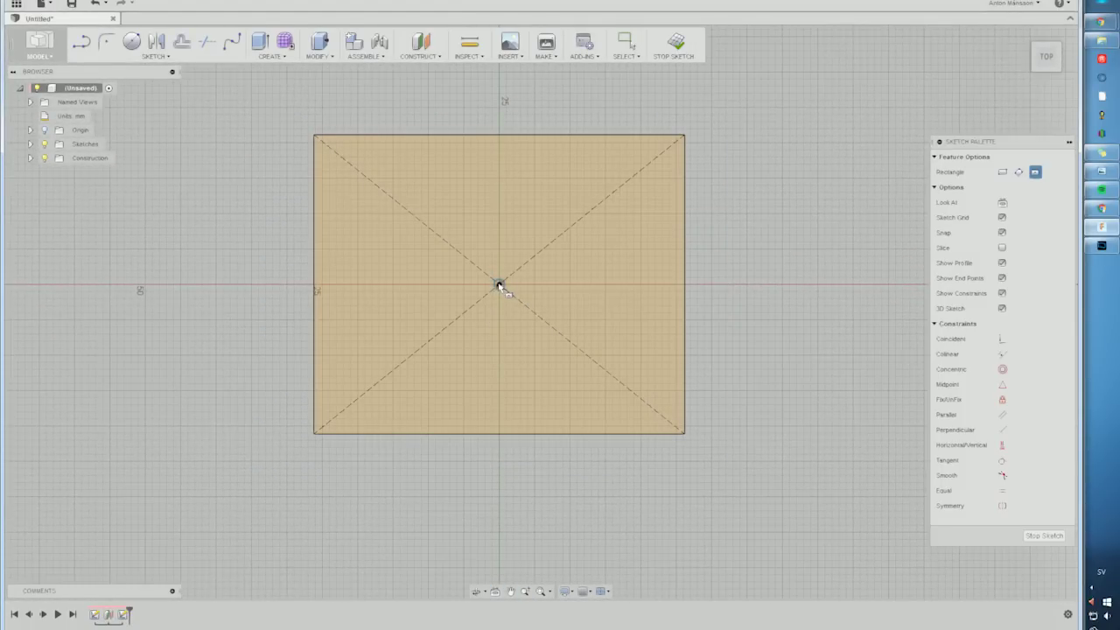
pyautogui.click(499, 285)
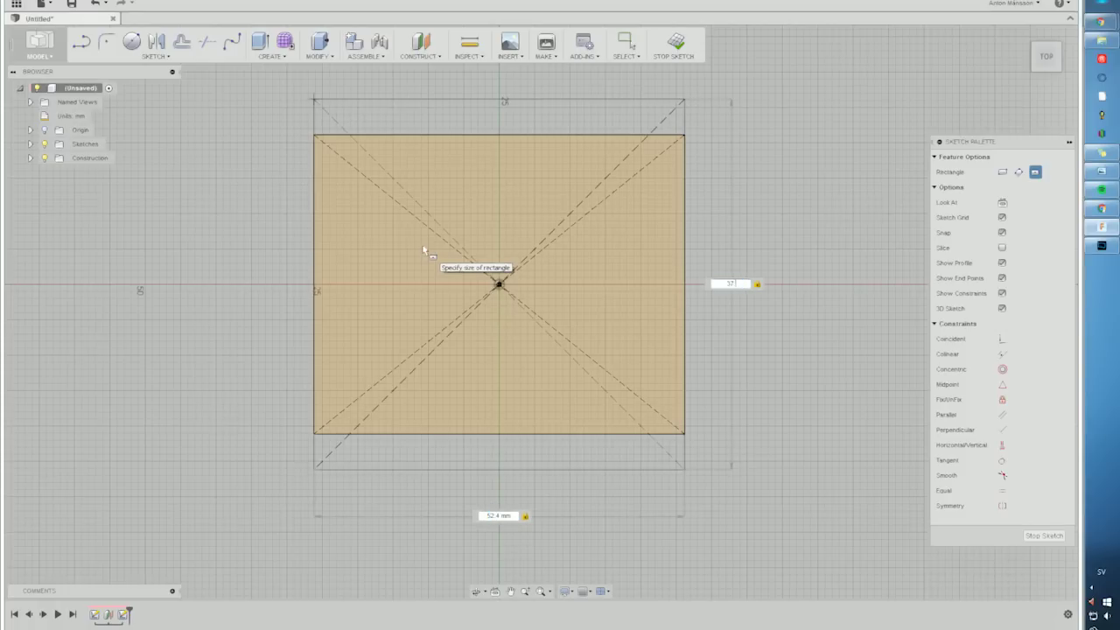
pyautogui.press('Return')
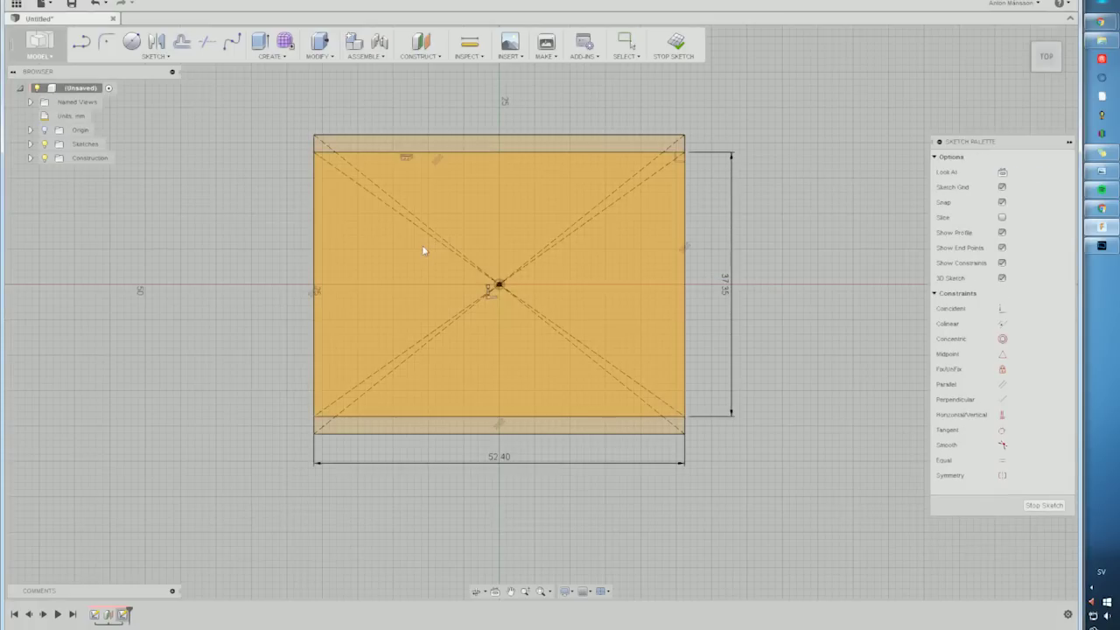
pyautogui.keyDown('shift'); pyautogui.moveTo(443, 253); pyautogui.dragTo(566, 247, button='middle'); pyautogui.keyUp('shift')
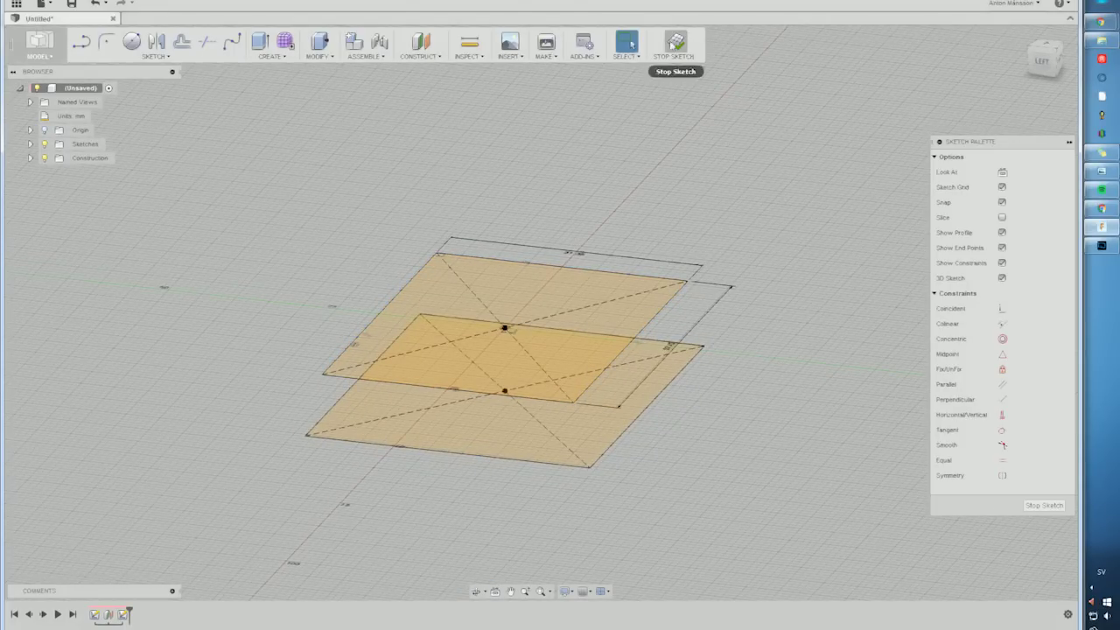
pyautogui.click(674, 42)
# Loft a solid body between the lower and upper rectangle profiles.
pyautogui.click(184, 58)
pyautogui.click(269, 56)
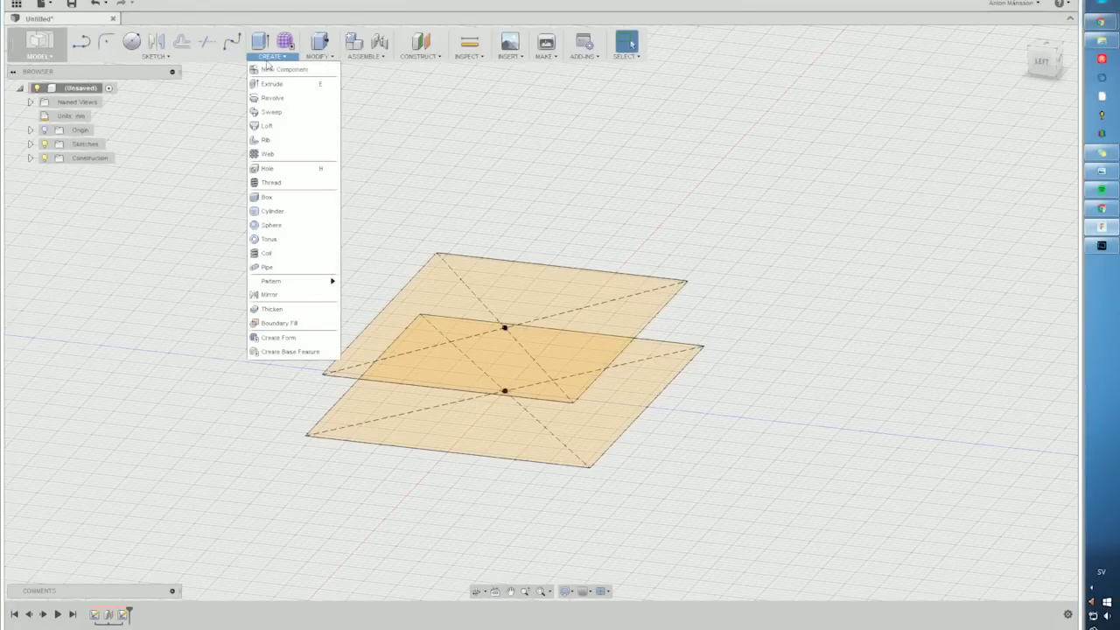
pyautogui.click(293, 128)
pyautogui.click(603, 323)
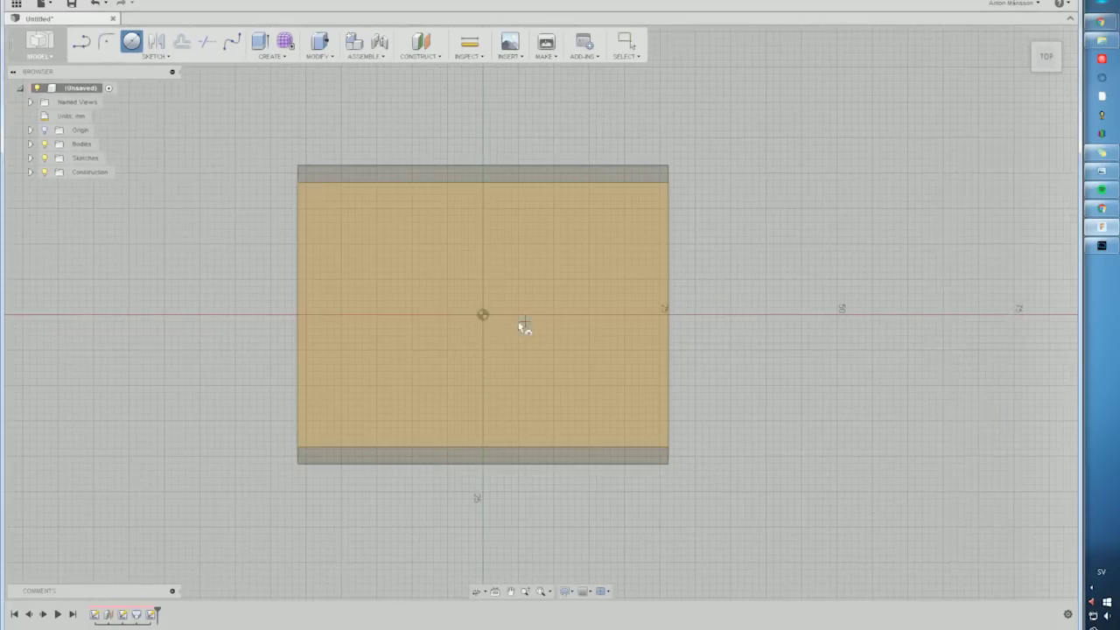
# Sketch an 8.5 mm diameter circle at the center of the top face and extrude it 7 mm downward as a cut.
pyautogui.click(483, 314)
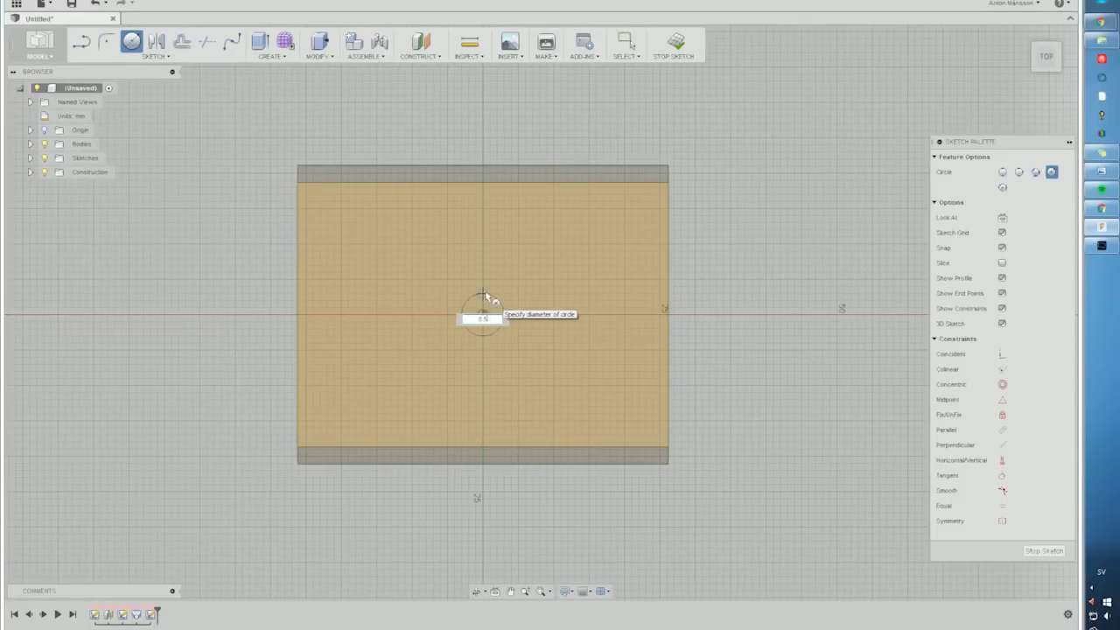
pyautogui.press('Return')
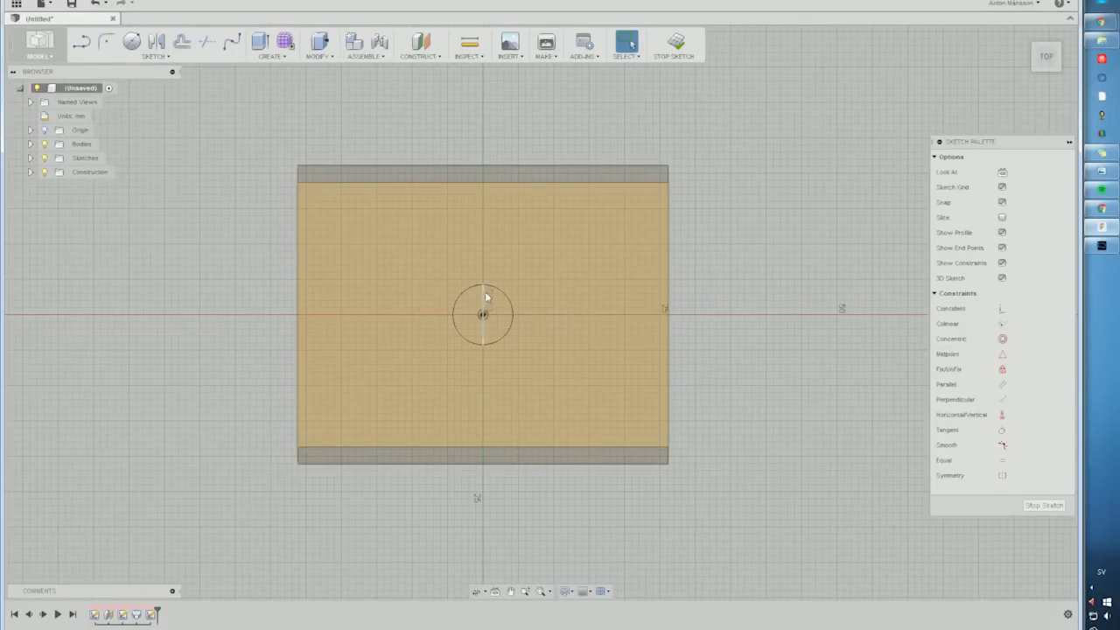
pyautogui.scroll(-1, 502, 289)
pyautogui.keyDown('shift'); pyautogui.moveTo(520, 285); pyautogui.dragTo(559, 285, button='middle'); pyautogui.keyUp('shift')
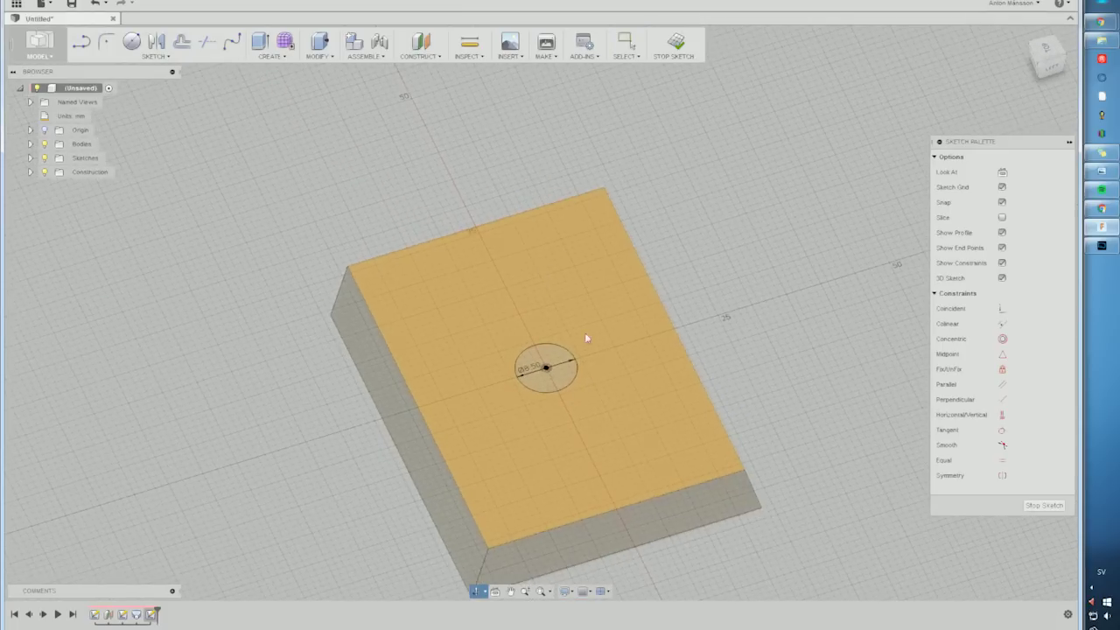
pyautogui.scroll(3, 559, 358)
pyautogui.rightClick(566, 359)
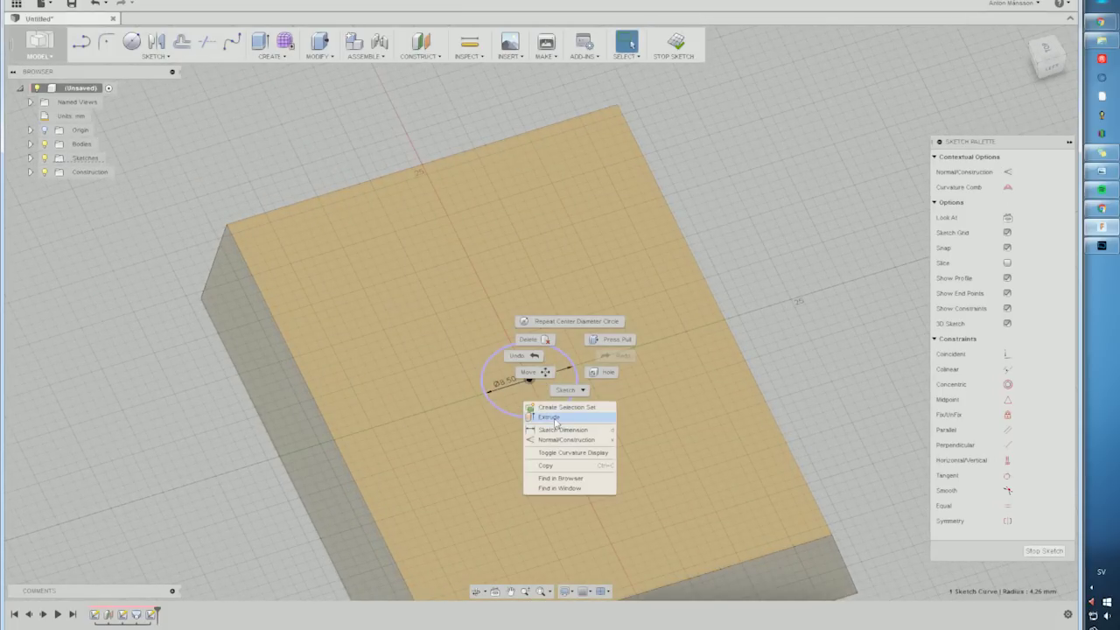
pyautogui.click(593, 347)
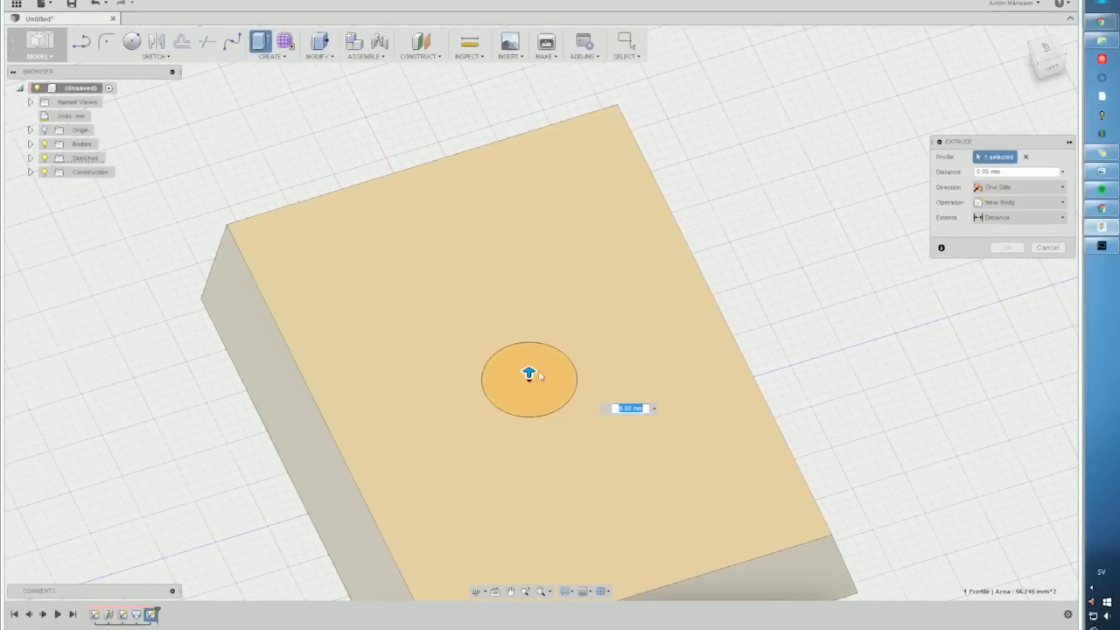
pyautogui.moveTo(527, 372); pyautogui.dragTo(530, 443)
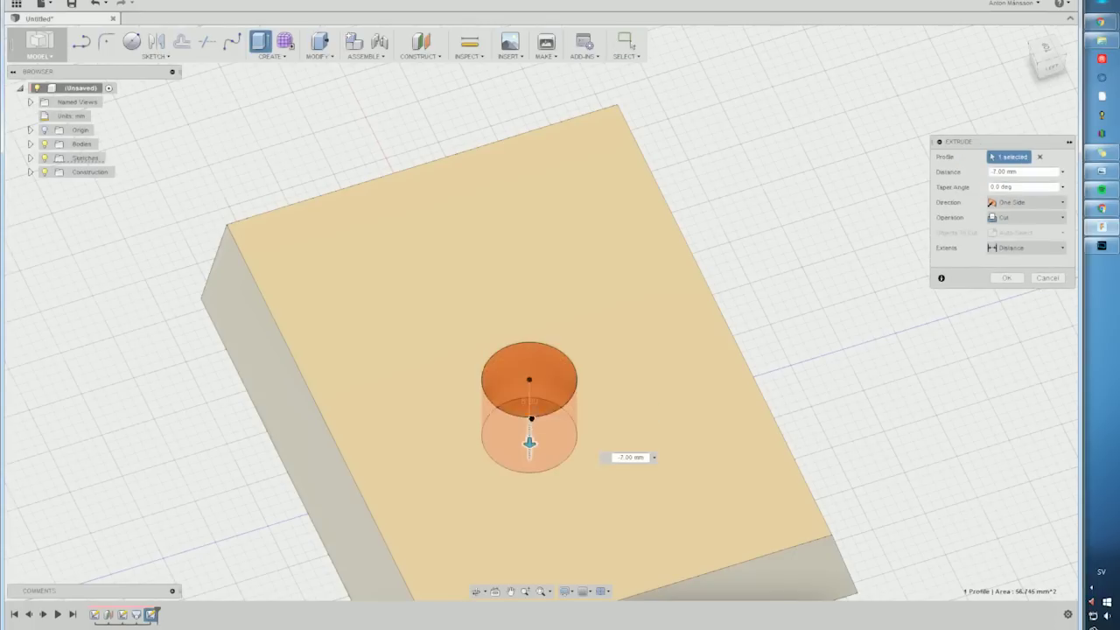
pyautogui.click(1006, 277)
# Sketch on the underside of the body and offset the face's rectangular outline 4 mm inward.
pyautogui.keyDown('shift'); pyautogui.moveTo(906, 357); pyautogui.dragTo(492, 149, button='middle'); pyautogui.keyUp('shift')
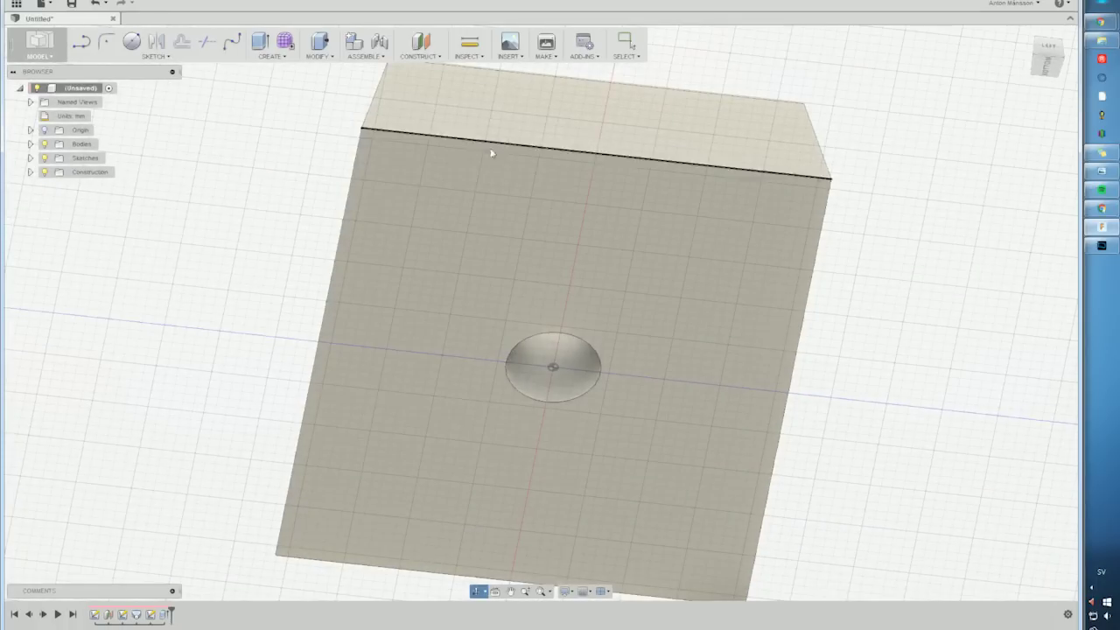
pyautogui.click(193, 60)
pyautogui.click(182, 77)
pyautogui.click(487, 227)
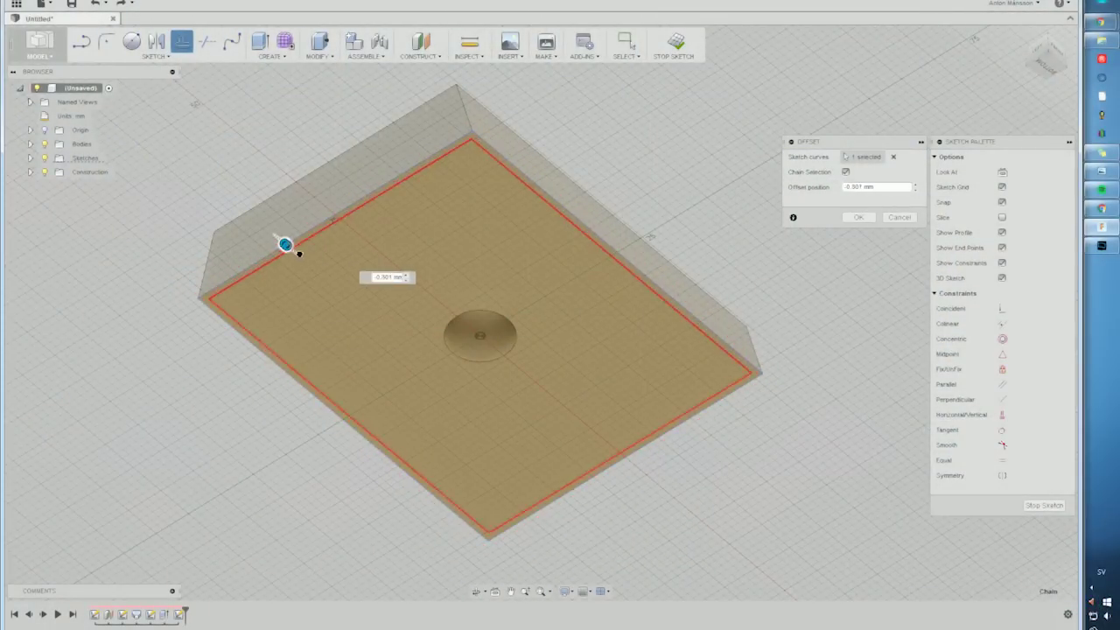
pyautogui.moveTo(299, 253); pyautogui.dragTo(303, 256)
pyautogui.write('-3')
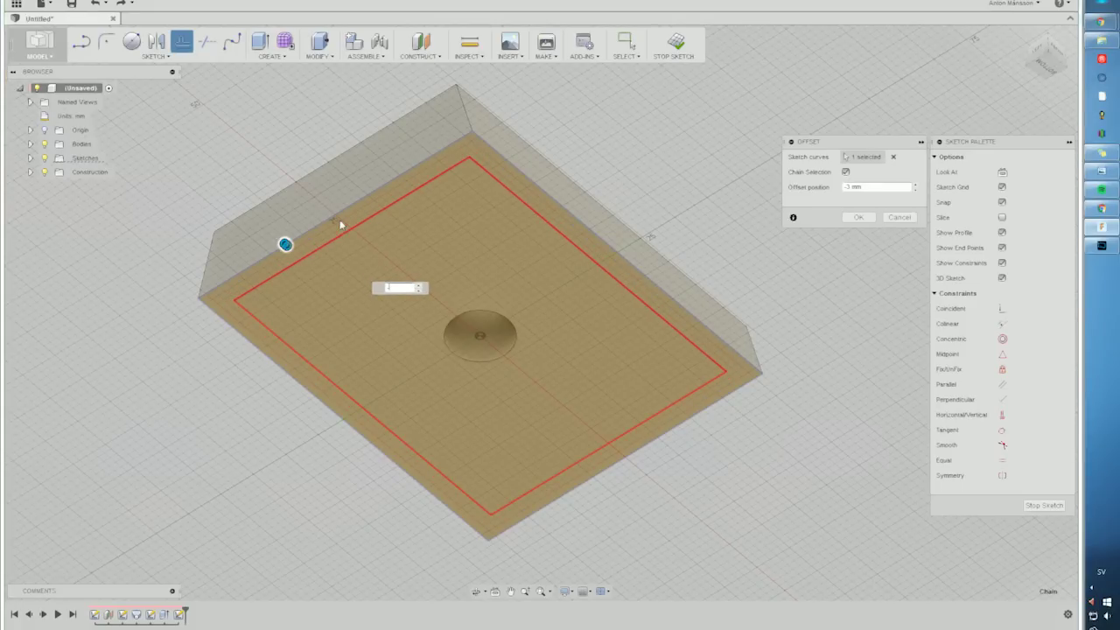
pyautogui.press('Return')
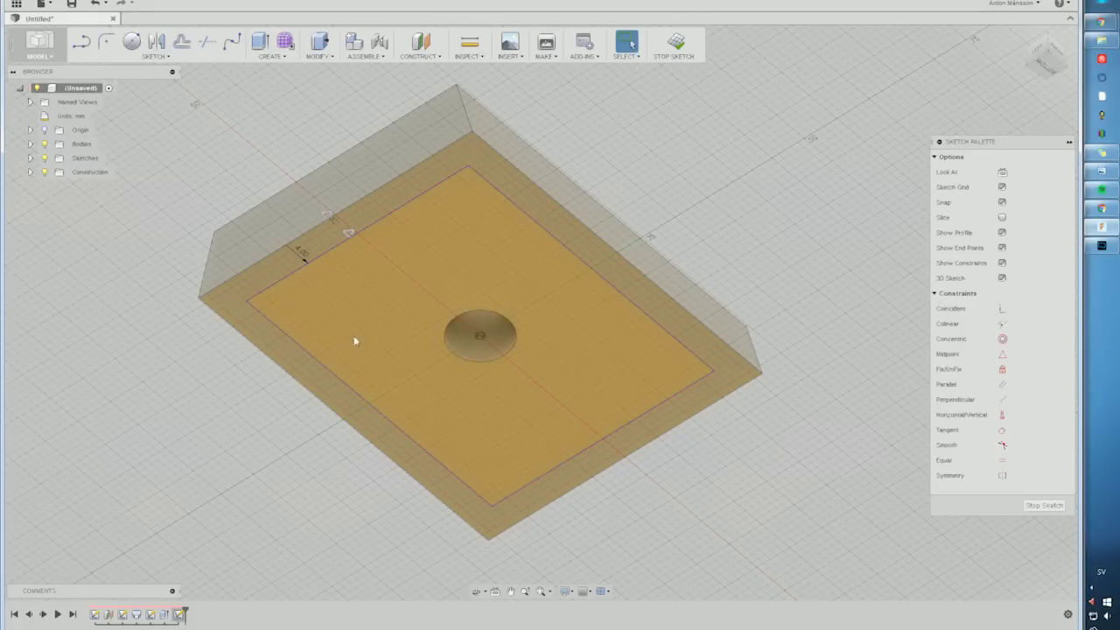
# Extrude the inner rectangle profile into the body as a cut to form a pocket in the underside.
pyautogui.rightClick(354, 340)
pyautogui.click(348, 398)
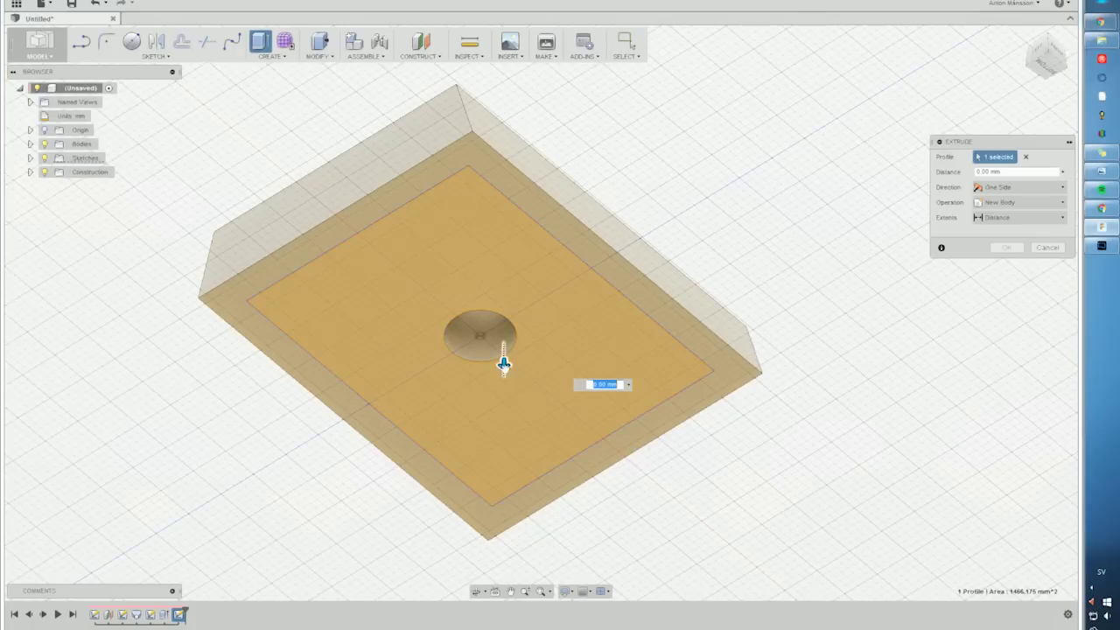
pyautogui.moveTo(504, 365); pyautogui.dragTo(506, 384, button='middle')
pyautogui.moveTo(506, 384); pyautogui.dragTo(514, 373)
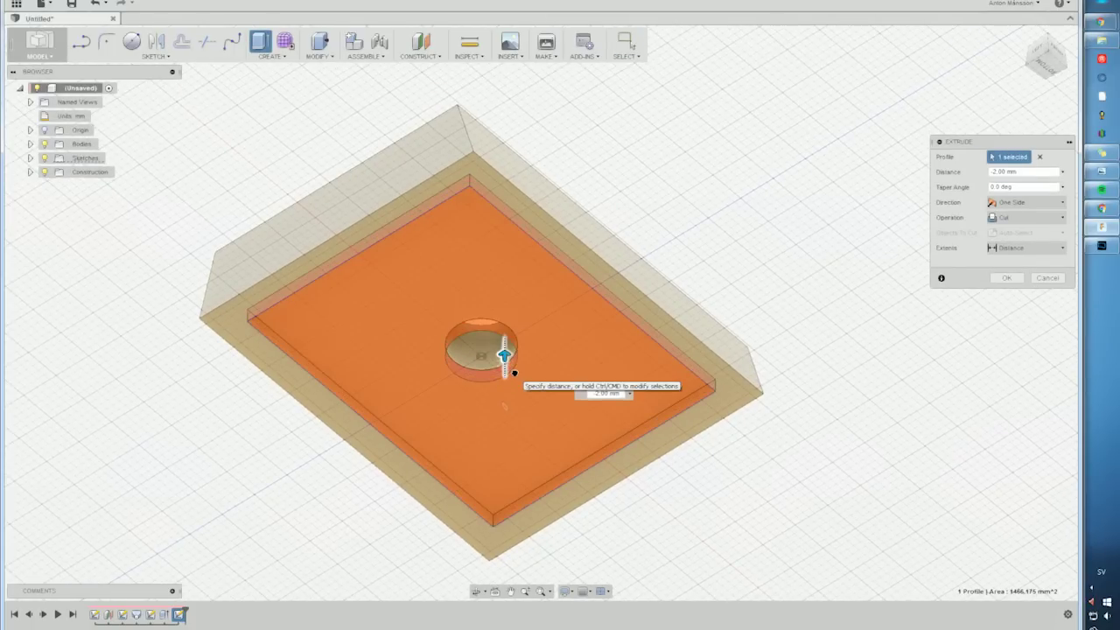
pyautogui.press('Return')
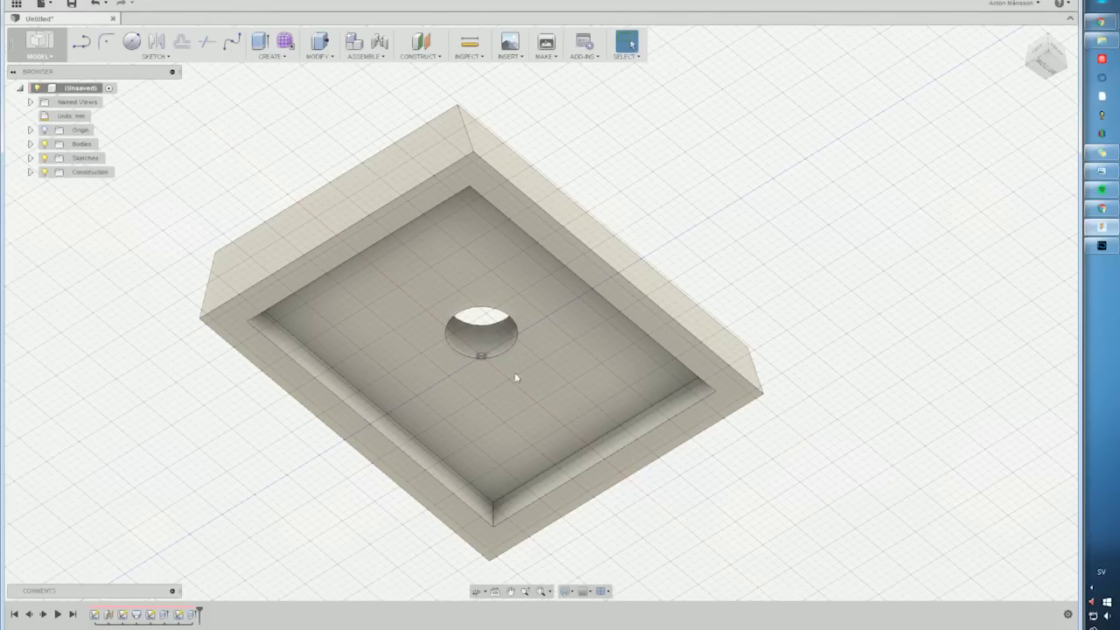
# Sketch a 15 mm diameter circle on the pocket floor, concentric with the central hole.
pyautogui.click(131, 41)
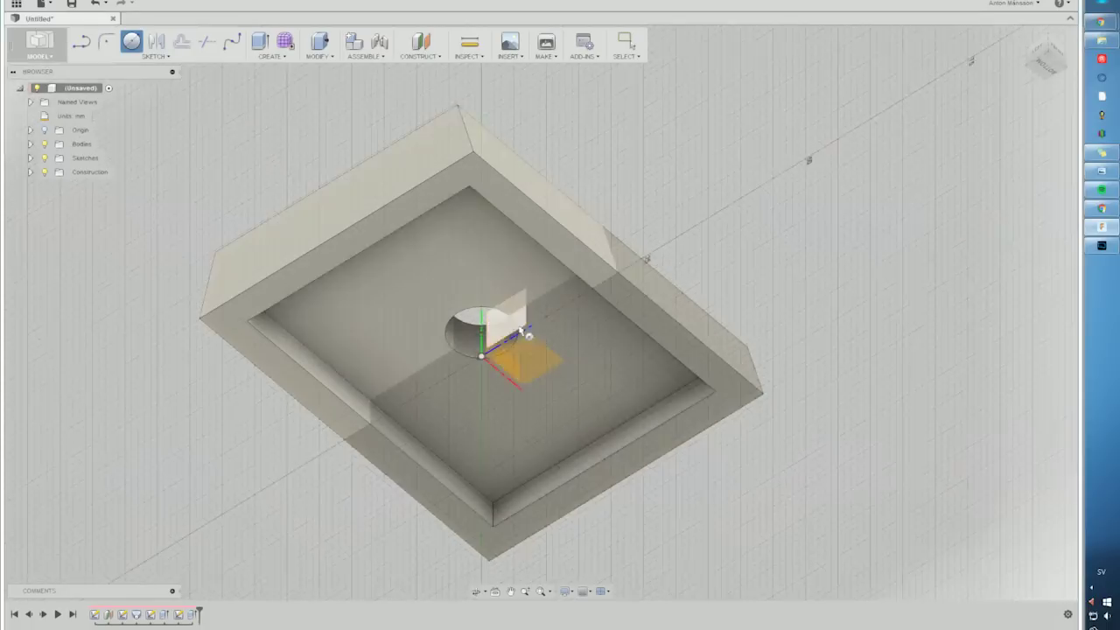
pyautogui.click(535, 319)
pyautogui.click(506, 382)
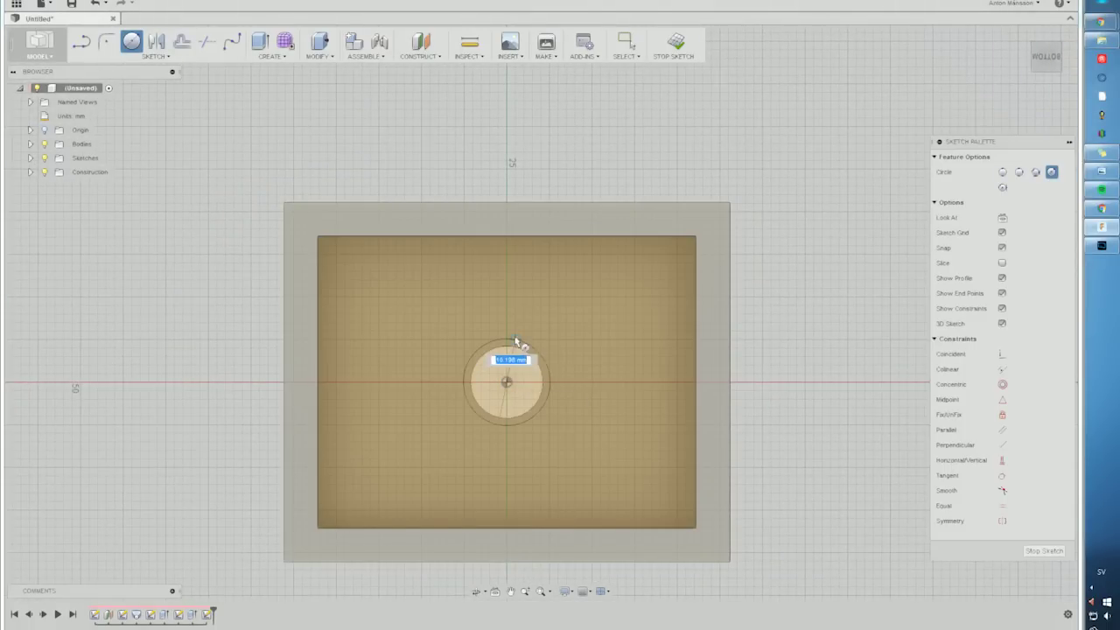
pyautogui.write('15')
pyautogui.press('Return')
pyautogui.press('Escape')
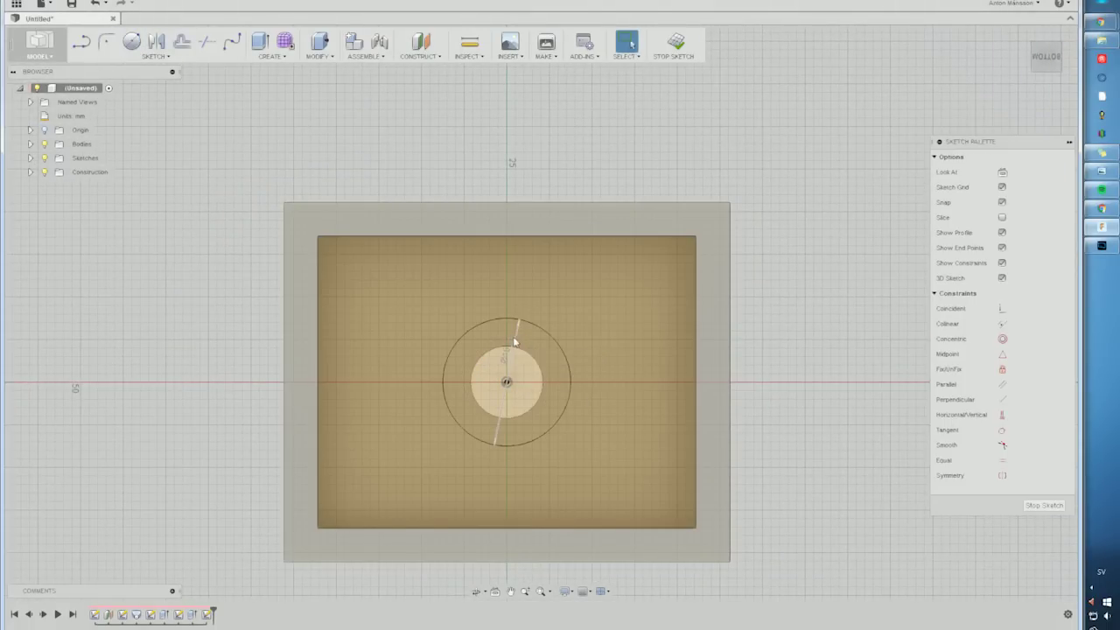
# Extrude the ring between the 15 mm circle and the hole 1 mm into the pocket floor as a cut.
pyautogui.scroll(-2, 515, 336)
pyautogui.scroll(2, 535, 346)
pyautogui.click(534, 346)
pyautogui.rightClick(513, 376)
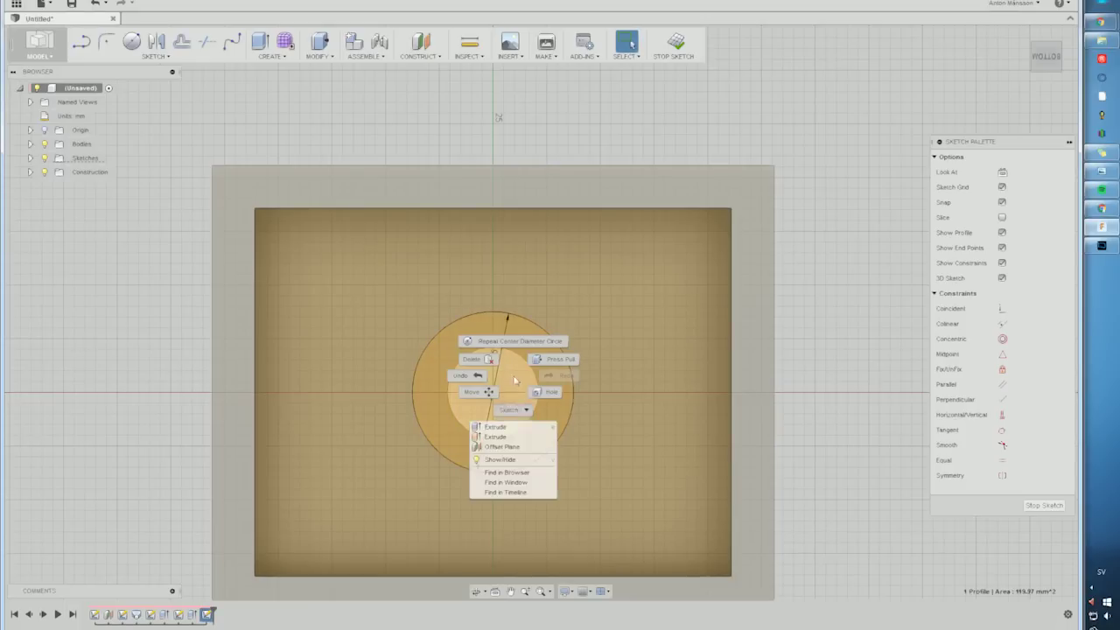
pyautogui.click(493, 427)
pyautogui.moveTo(534, 410); pyautogui.dragTo(546, 388, button='middle')
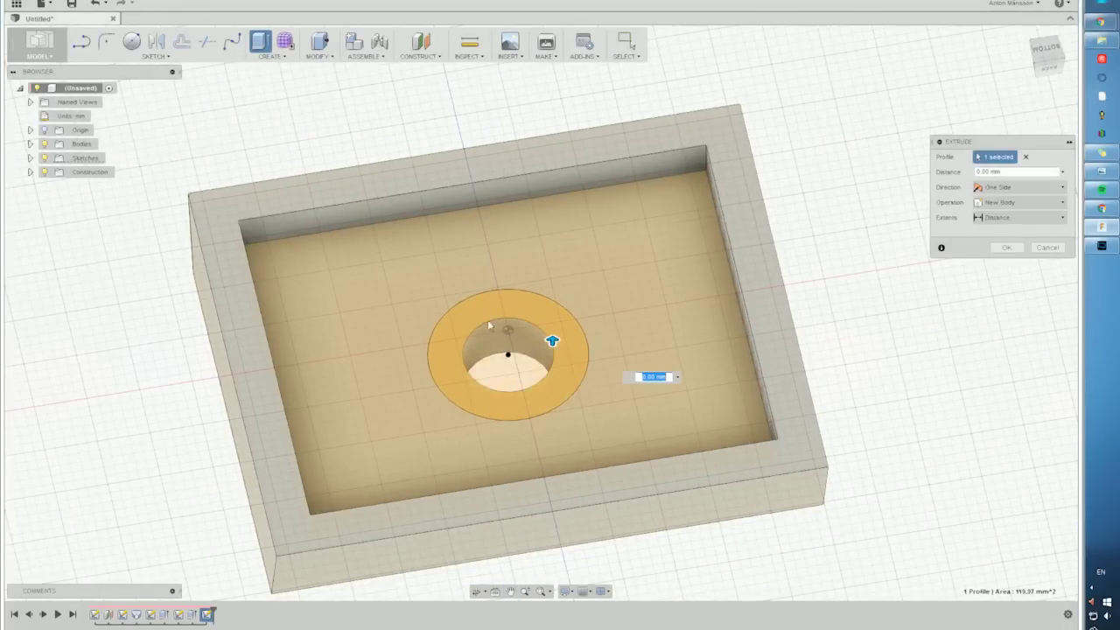
pyautogui.moveTo(551, 341); pyautogui.dragTo(552, 356)
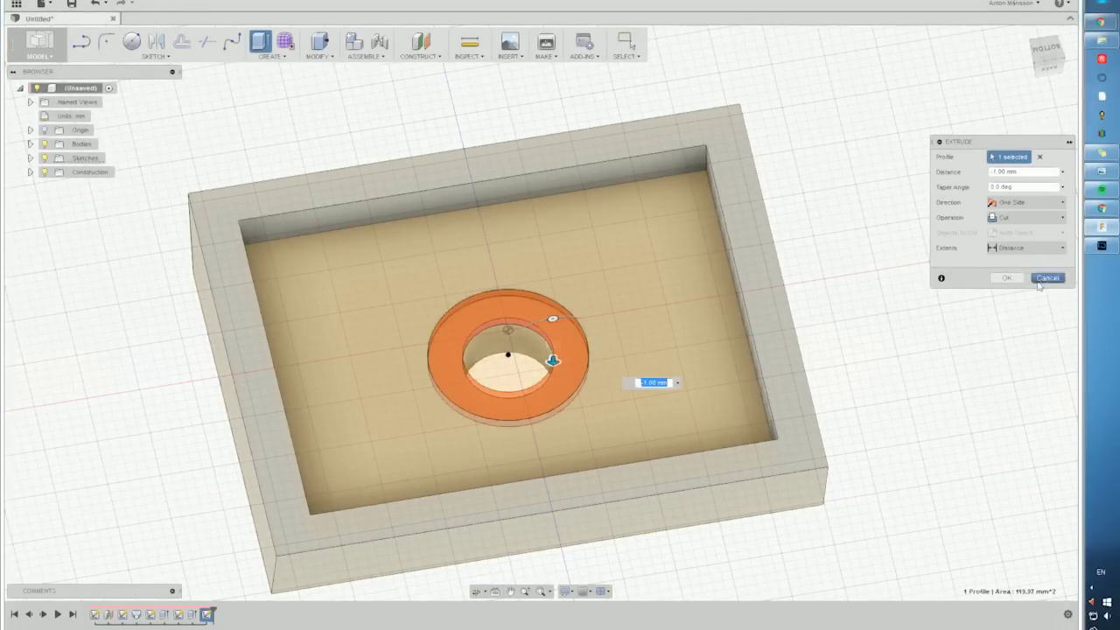
pyautogui.click(1007, 280)
# Start a new sketch on the trapezoidal end face seen from the left view.
pyautogui.keyDown('shift'); pyautogui.moveTo(953, 297); pyautogui.dragTo(617, 455, button='middle'); pyautogui.keyUp('shift')
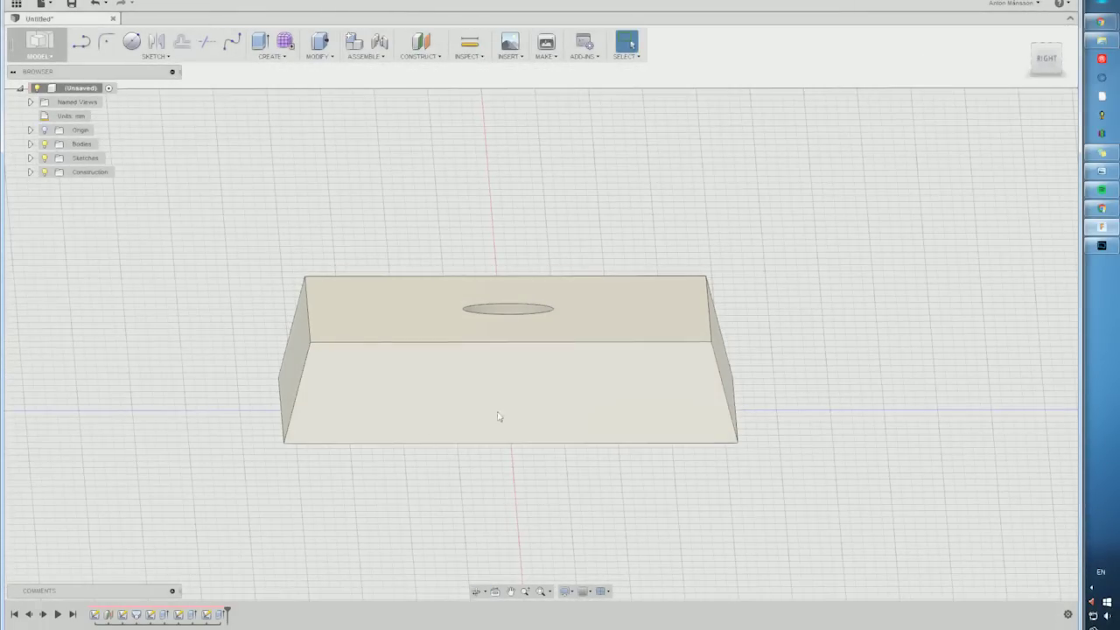
pyautogui.keyDown('shift'); pyautogui.moveTo(538, 425); pyautogui.dragTo(636, 425, button='middle'); pyautogui.keyUp('shift')
pyautogui.keyDown('shift'); pyautogui.moveTo(739, 416); pyautogui.dragTo(855, 355, button='middle'); pyautogui.keyUp('shift')
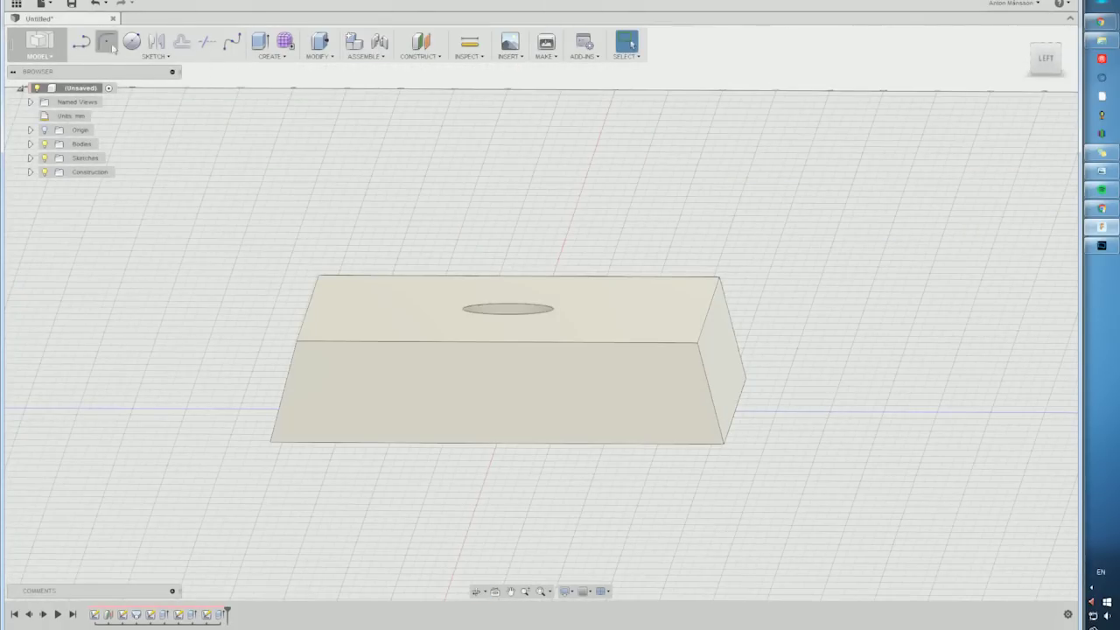
pyautogui.click(154, 56)
pyautogui.click(119, 79)
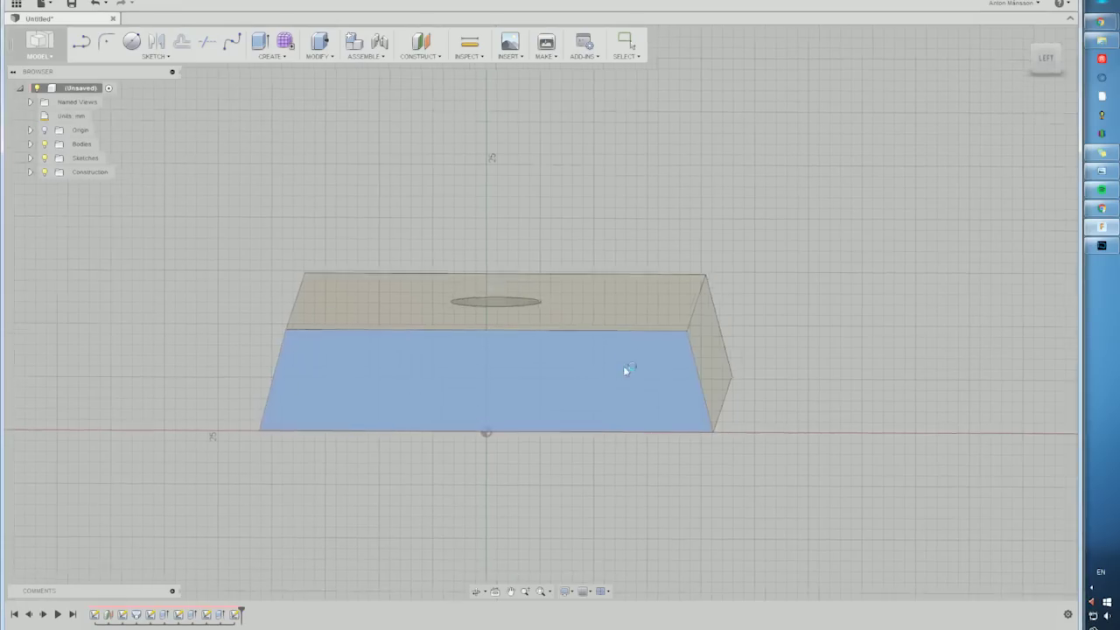
pyautogui.click(624, 370)
# Draw a line profile from the end face's upper corner: a vertical line, a short horizontal step, then the slanted edge, closed outside the body.
pyautogui.scroll(5, 708, 323)
pyautogui.press('l')
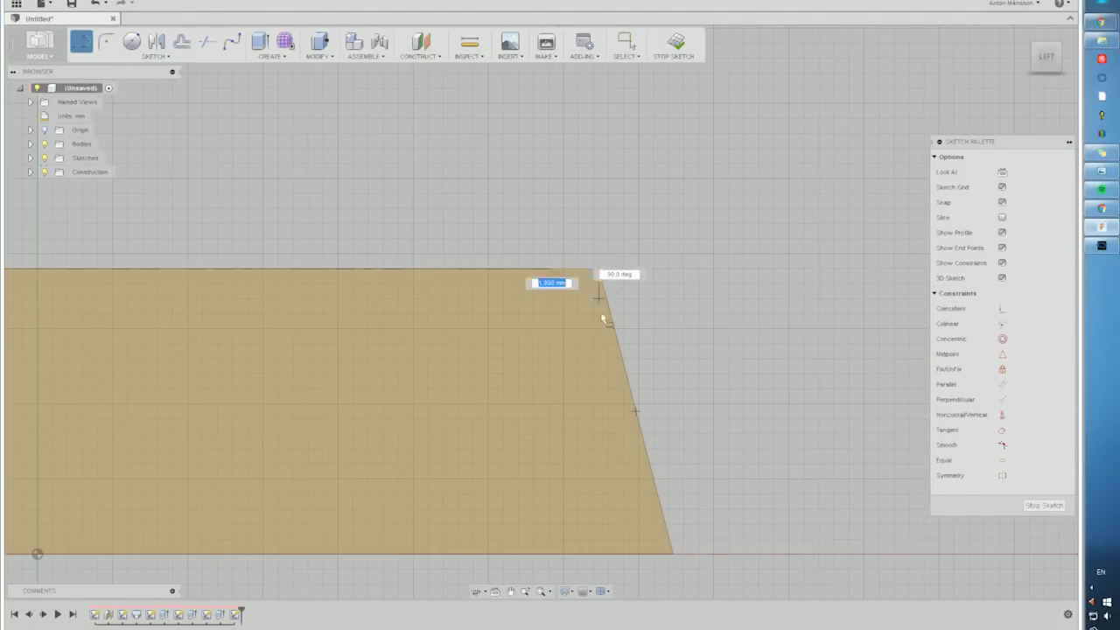
pyautogui.click(598, 329)
pyautogui.click(614, 328)
pyautogui.click(673, 554)
pyautogui.click(614, 328)
pyautogui.click(598, 269)
pyautogui.click(670, 269)
pyautogui.click(805, 477)
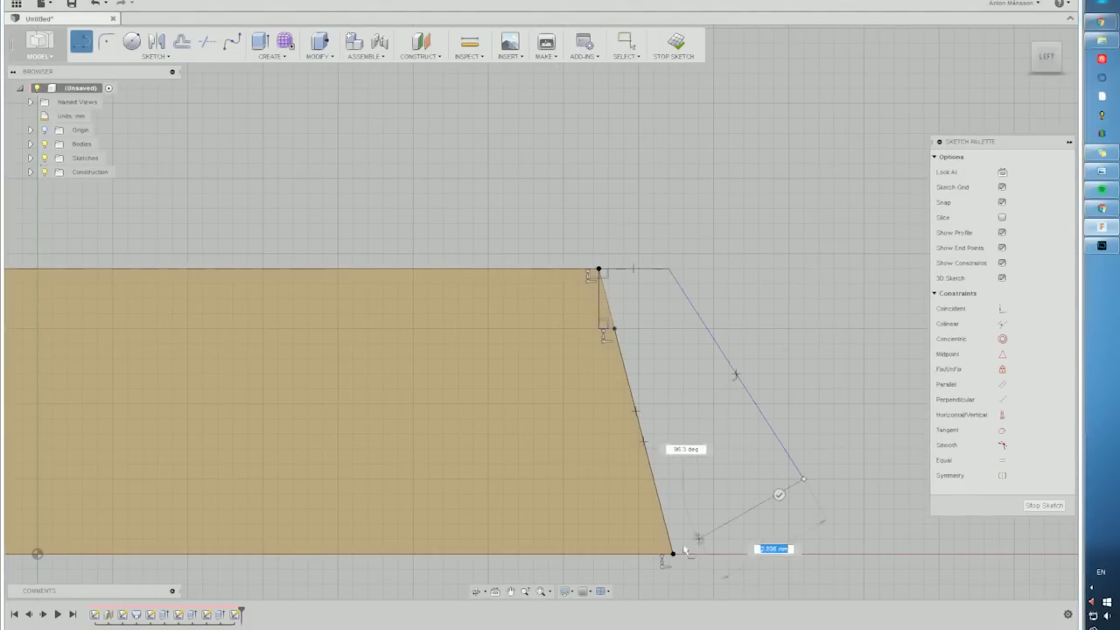
pyautogui.click(672, 554)
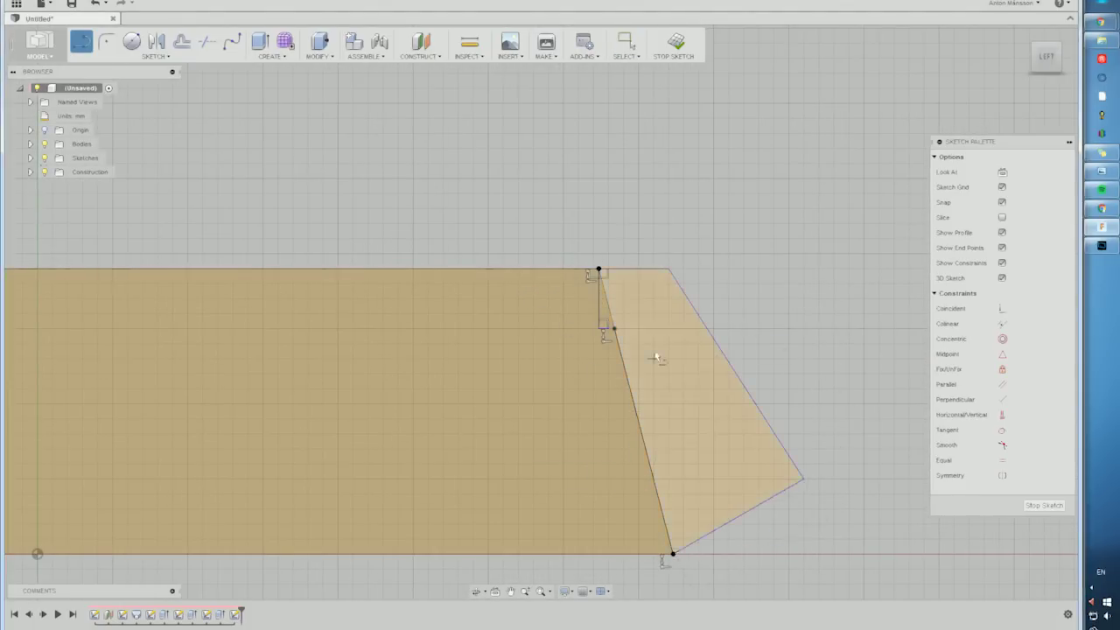
# Round both corners of the small step in the profile with 0.3 mm sketch fillets.
pyautogui.scroll(3, 629, 324)
pyautogui.rightClick(624, 324)
pyautogui.click(666, 325)
pyautogui.click(106, 41)
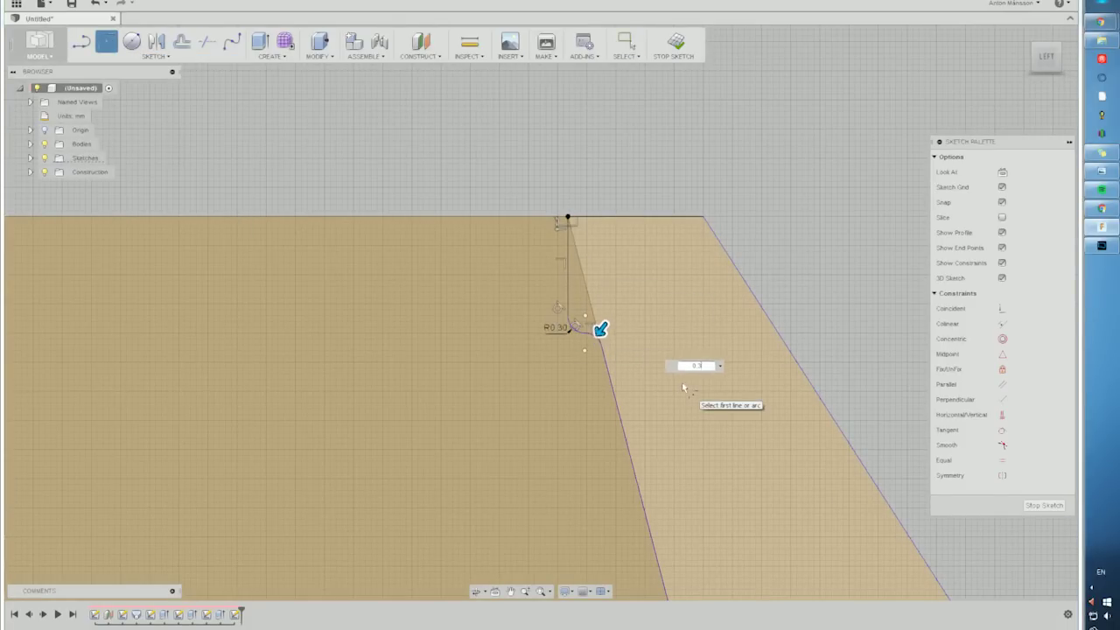
pyautogui.press('Escape')
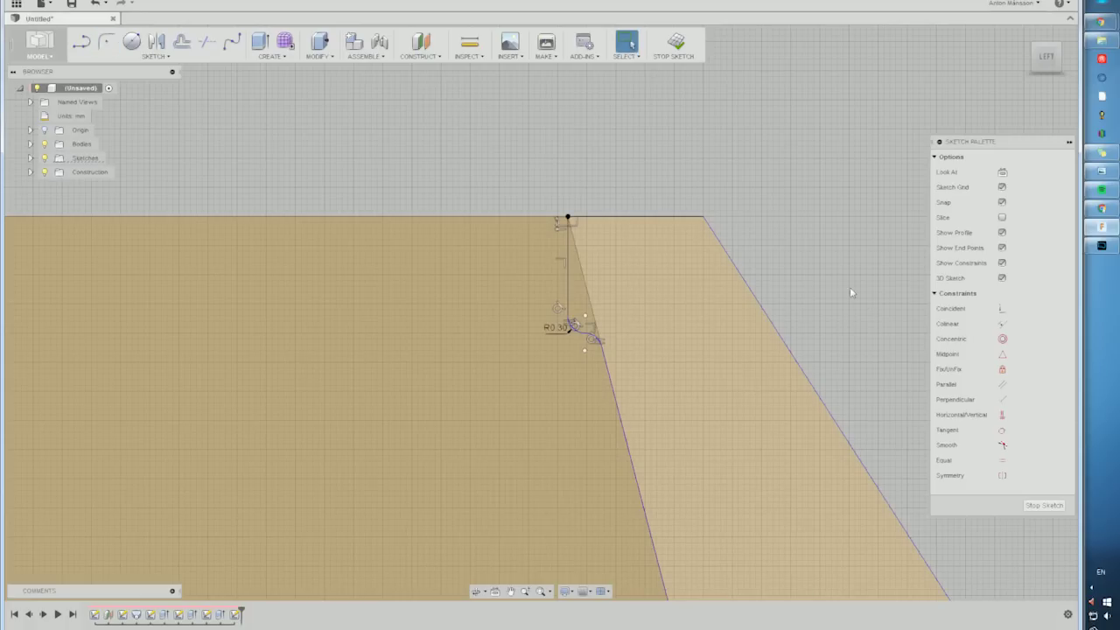
# Move the rounded step of the profile upward, closer to the block's top edge.
pyautogui.scroll(-5, 695, 304)
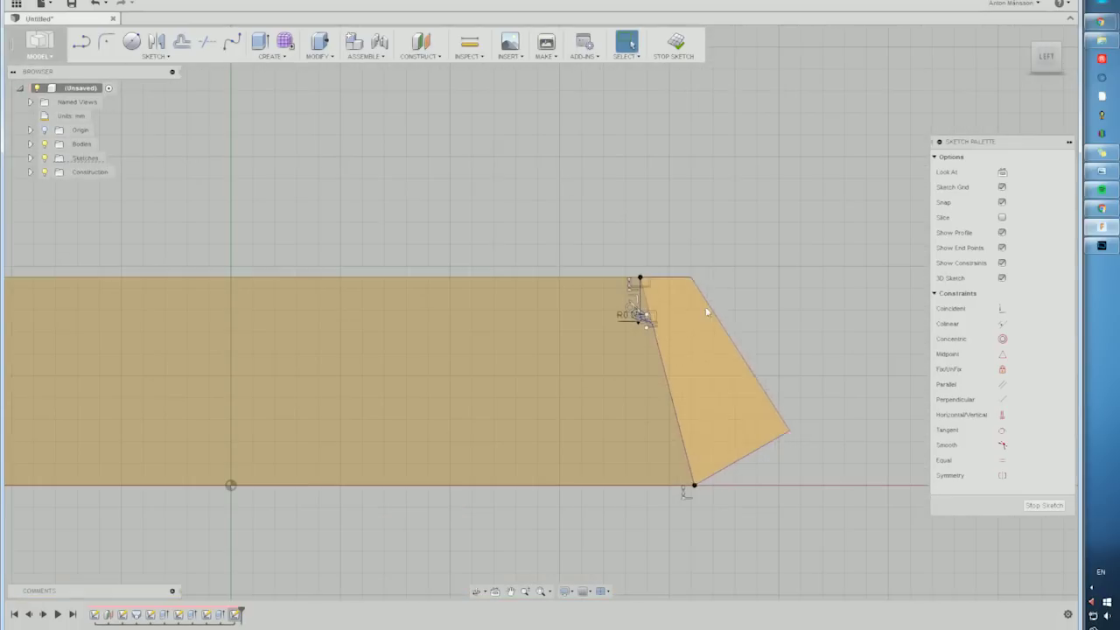
pyautogui.scroll(6, 659, 303)
pyautogui.click(622, 350)
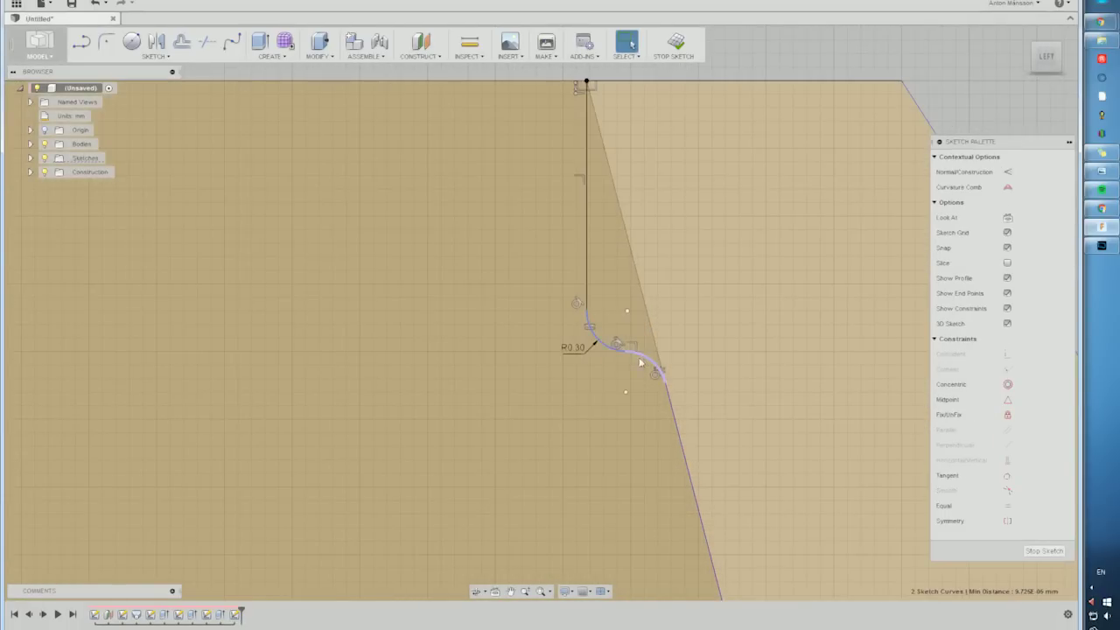
pyautogui.rightClick(637, 355)
pyautogui.click(596, 370)
pyautogui.moveTo(628, 278); pyautogui.dragTo(627, 128)
pyautogui.click(858, 202)
# Set the radius of the step's sketch fillets to 0.15 mm.
pyautogui.doubleClick(587, 244)
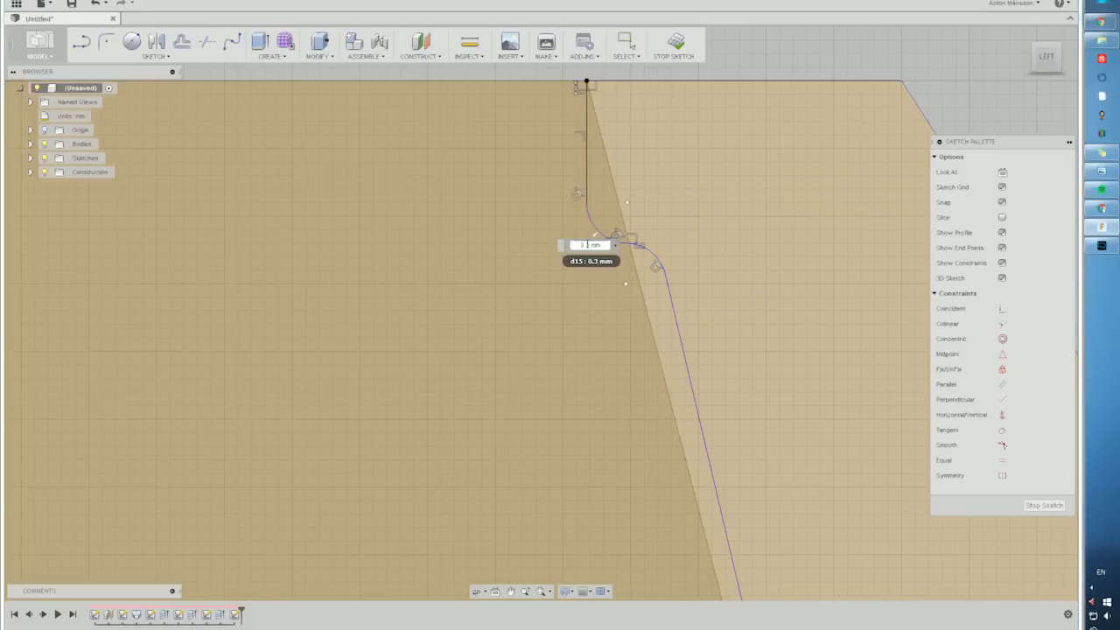
pyautogui.write('0.2')
pyautogui.press('BackSpace')
pyautogui.write('15')
pyautogui.press('Return')
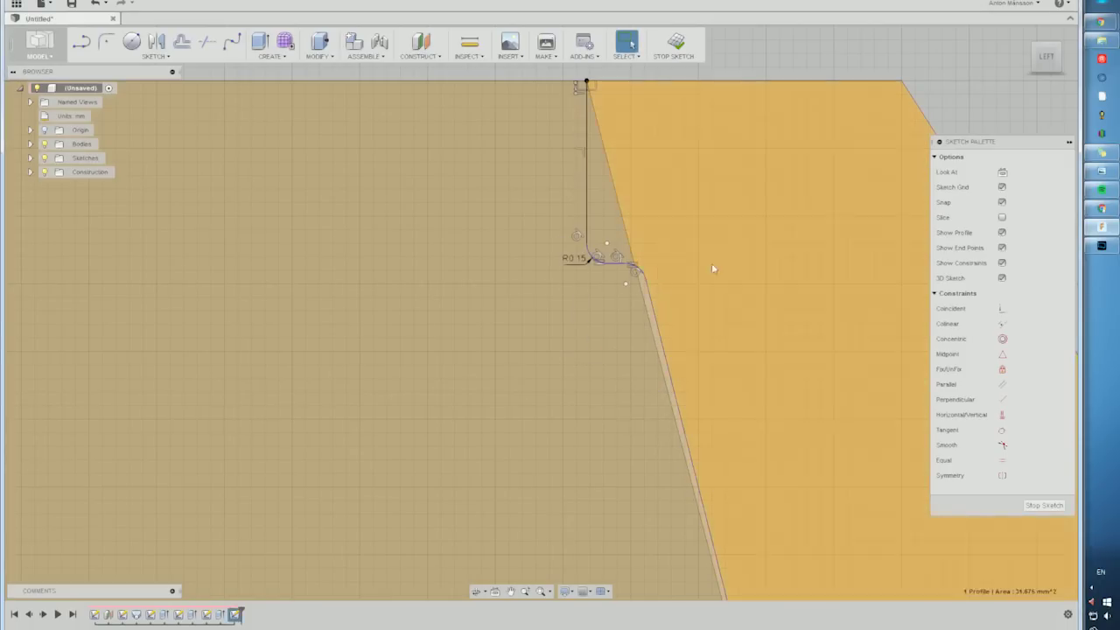
# Align the lower end of the outer fillet arc with the slanted edge of the face and finish the sketch.
pyautogui.click(644, 274)
pyautogui.scroll(3, 644, 274)
pyautogui.moveTo(643, 273); pyautogui.dragTo(630, 302)
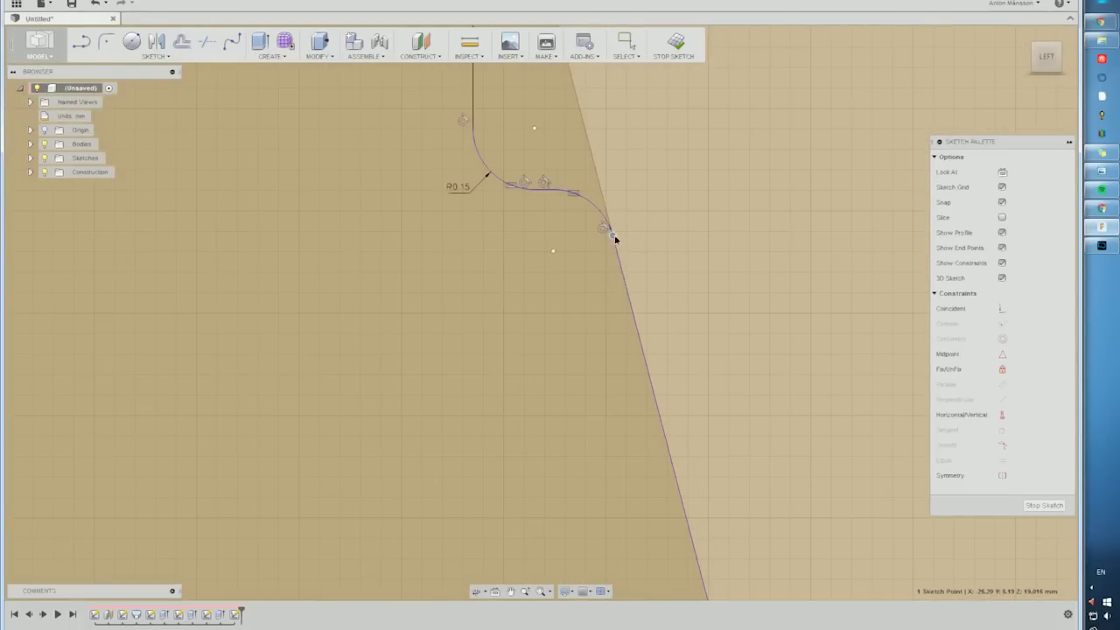
pyautogui.scroll(-8, 614, 238)
pyautogui.moveTo(620, 272); pyautogui.dragTo(702, 409, button='right')
pyautogui.scroll(1, 610, 230)
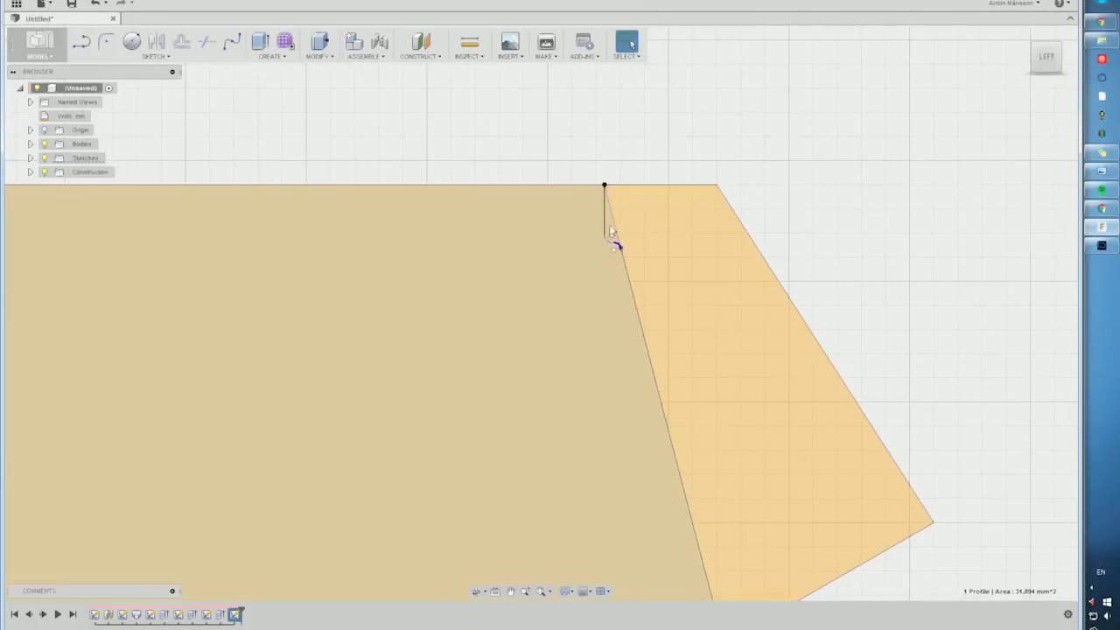
# Extrude both profiles outside the stepped outline by -53 mm as a cut along the whole side wall.
pyautogui.scroll(3, 611, 232)
pyautogui.rightClick(665, 238)
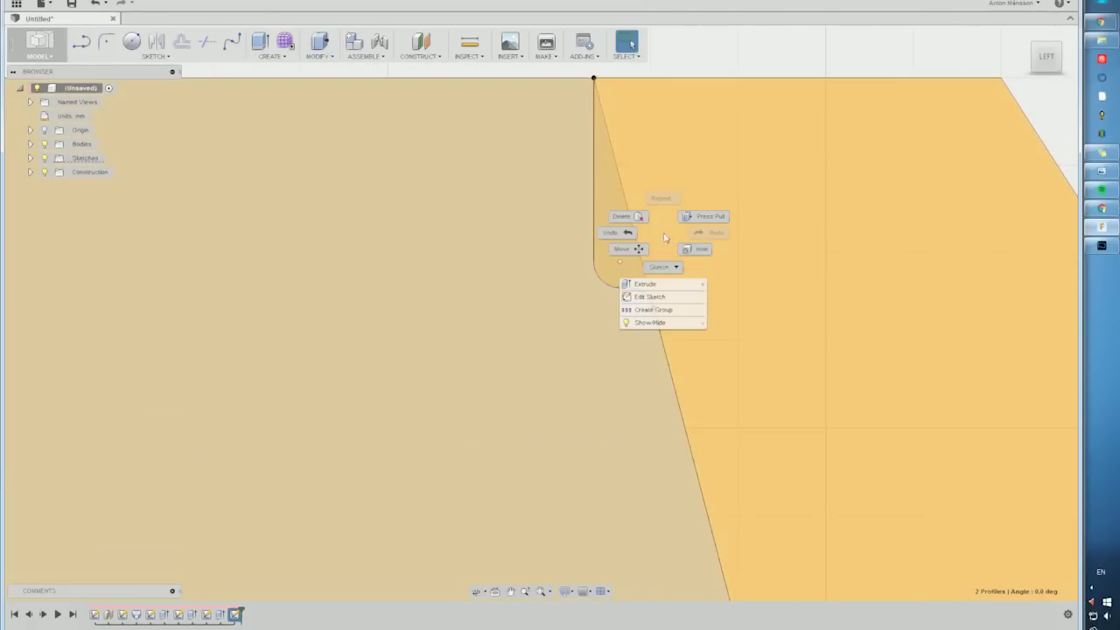
pyautogui.click(643, 283)
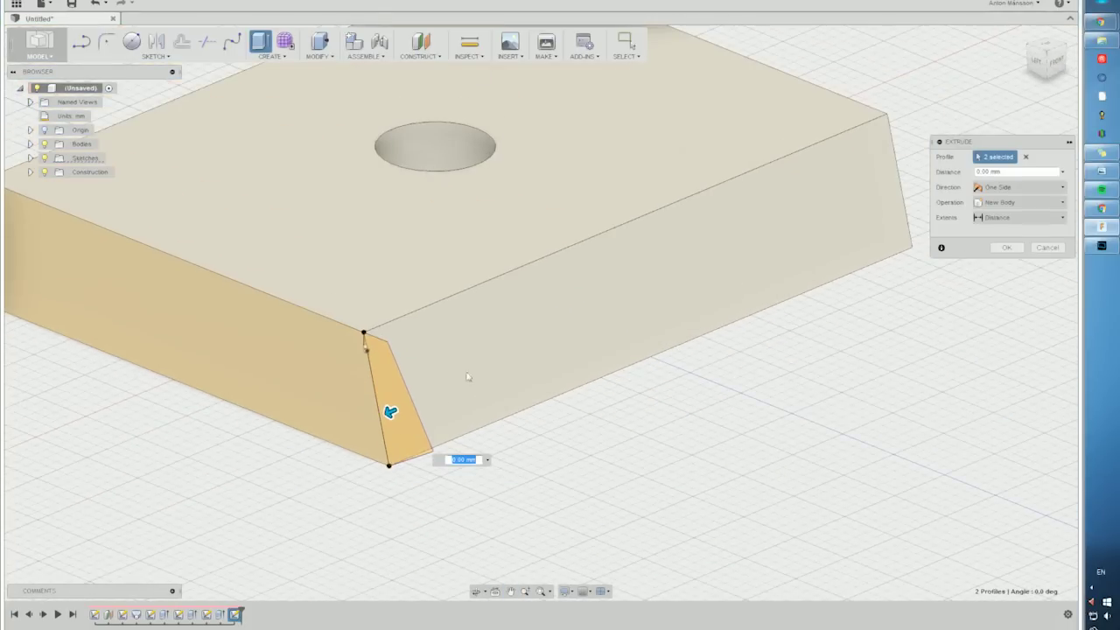
pyautogui.moveTo(390, 411); pyautogui.dragTo(935, 182)
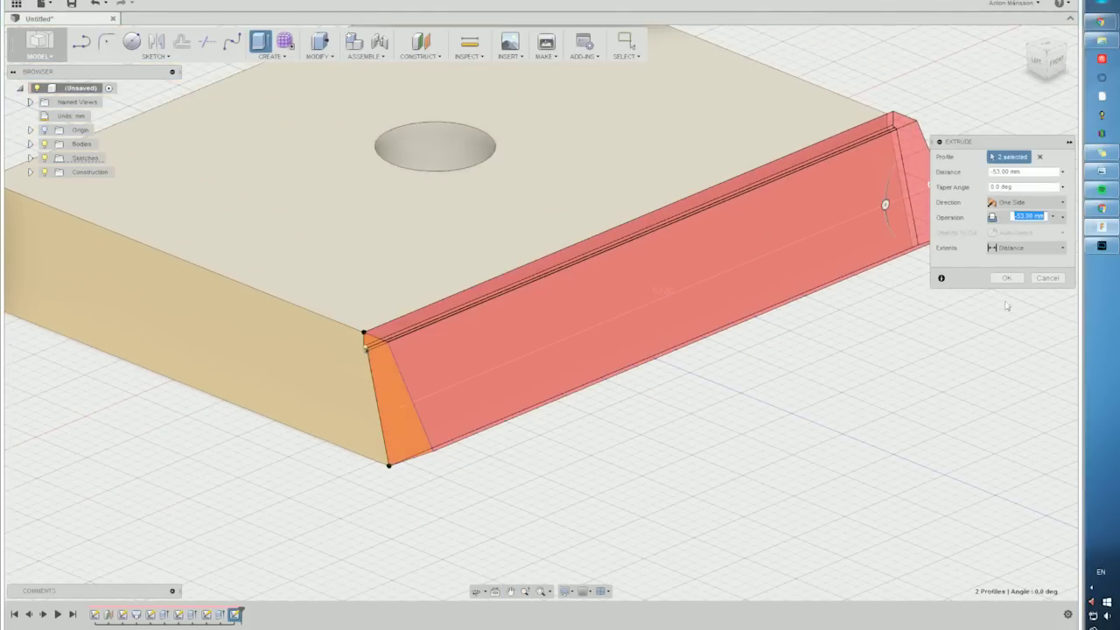
pyautogui.press('Return')
# Start a fillet on the four outer edges of the block's top face with a 0.5 mm radius.
pyautogui.moveTo(684, 335); pyautogui.dragTo(719, 330, button='middle')
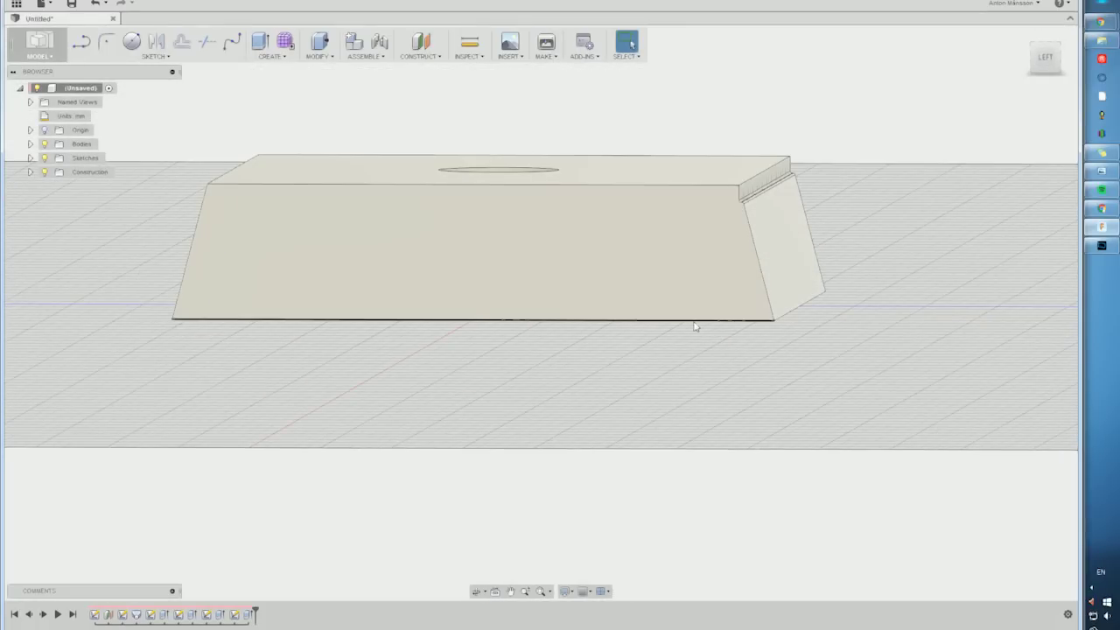
pyautogui.moveTo(640, 279); pyautogui.dragTo(862, 336, button='middle')
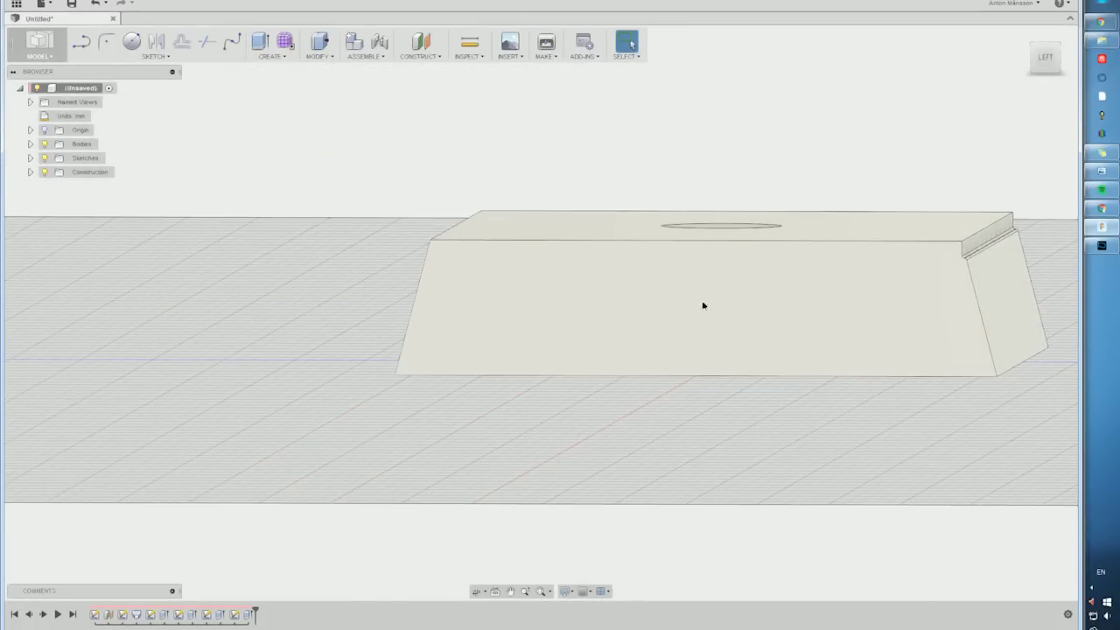
pyautogui.keyDown('shift'); pyautogui.moveTo(703, 306); pyautogui.dragTo(712, 360, button='middle'); pyautogui.keyUp('shift')
pyautogui.click(764, 365)
pyautogui.keyDown('ctrl'); pyautogui.click(738, 367); pyautogui.keyUp('ctrl')
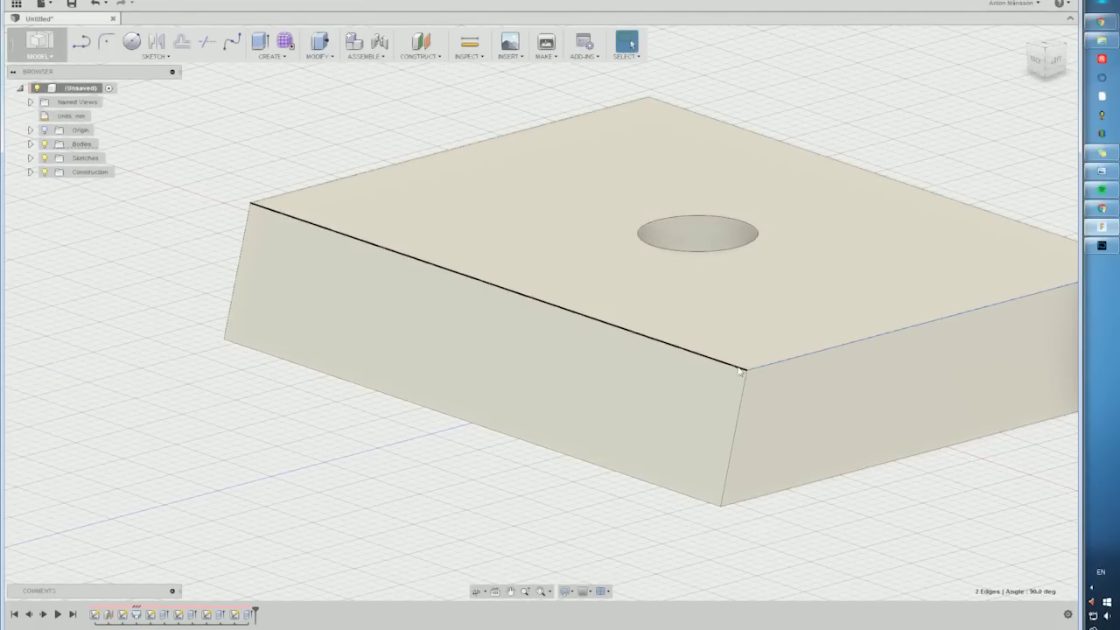
pyautogui.keyDown('ctrl'); pyautogui.click(429, 155); pyautogui.keyUp('ctrl')
pyautogui.keyDown('ctrl'); pyautogui.click(726, 129); pyautogui.keyUp('ctrl')
pyautogui.moveTo(752, 232); pyautogui.dragTo(496, 231, button='middle')
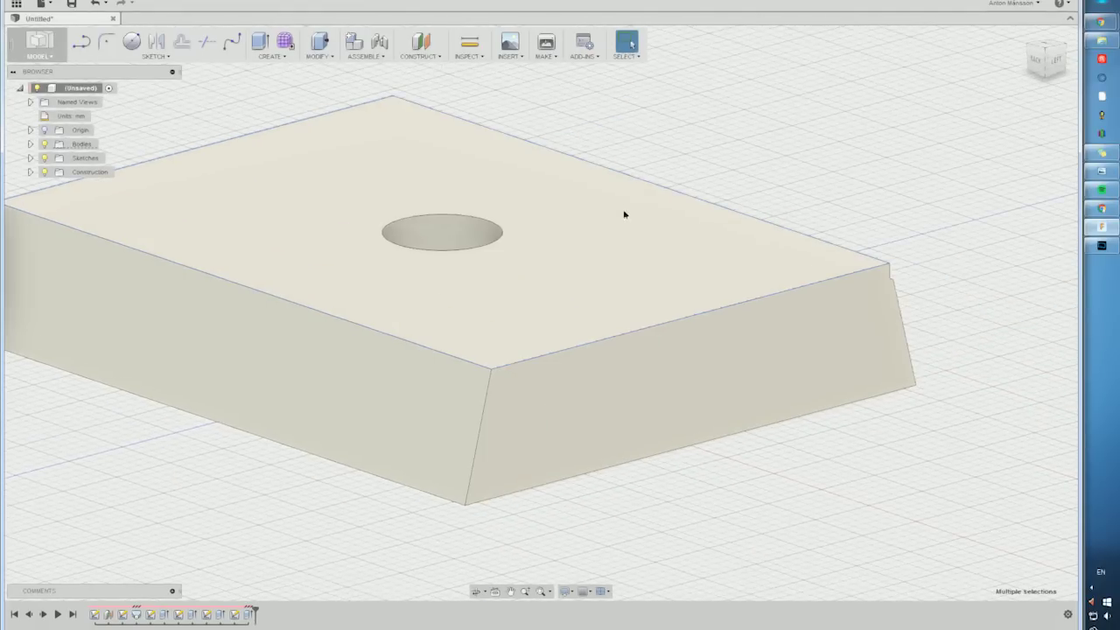
pyautogui.rightClick(626, 215)
pyautogui.click(607, 276)
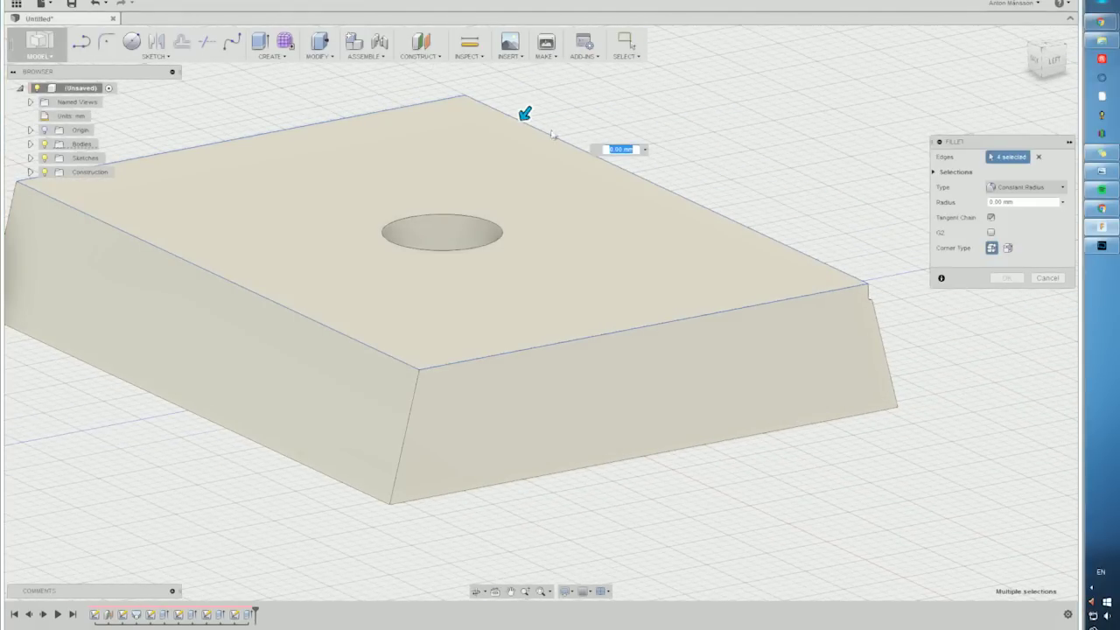
pyautogui.moveTo(525, 114); pyautogui.dragTo(522, 116)
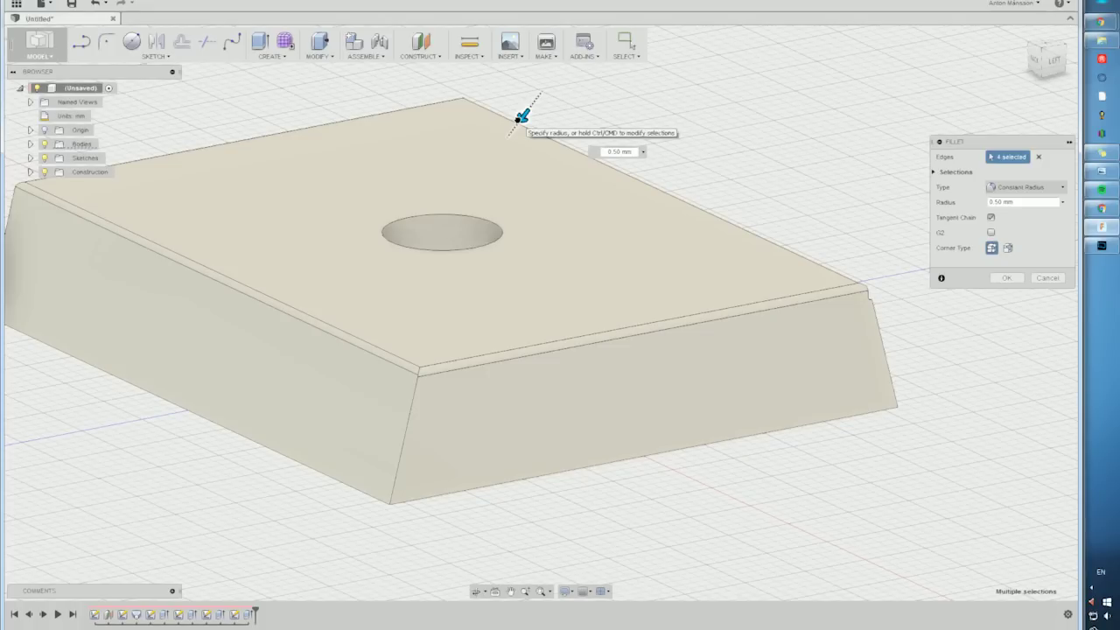
# Add the two slanted corner edges of the wall opposite the stepped side to the fillet selection.
pyautogui.click(408, 420)
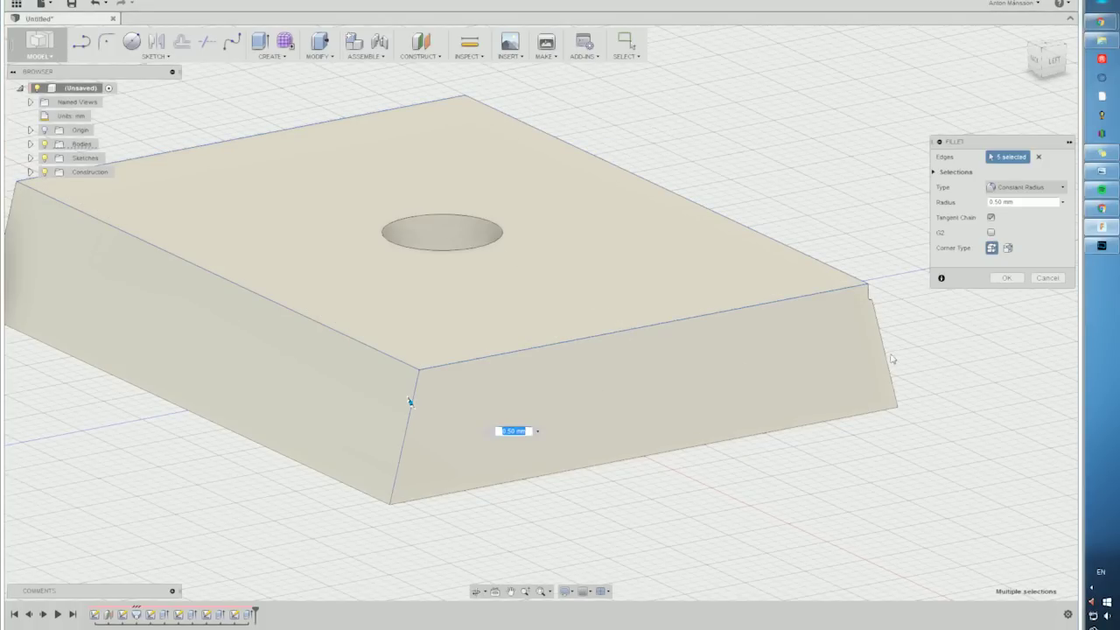
pyautogui.keyDown('shift'); pyautogui.moveTo(499, 280); pyautogui.dragTo(589, 350, button='middle'); pyautogui.keyUp('shift')
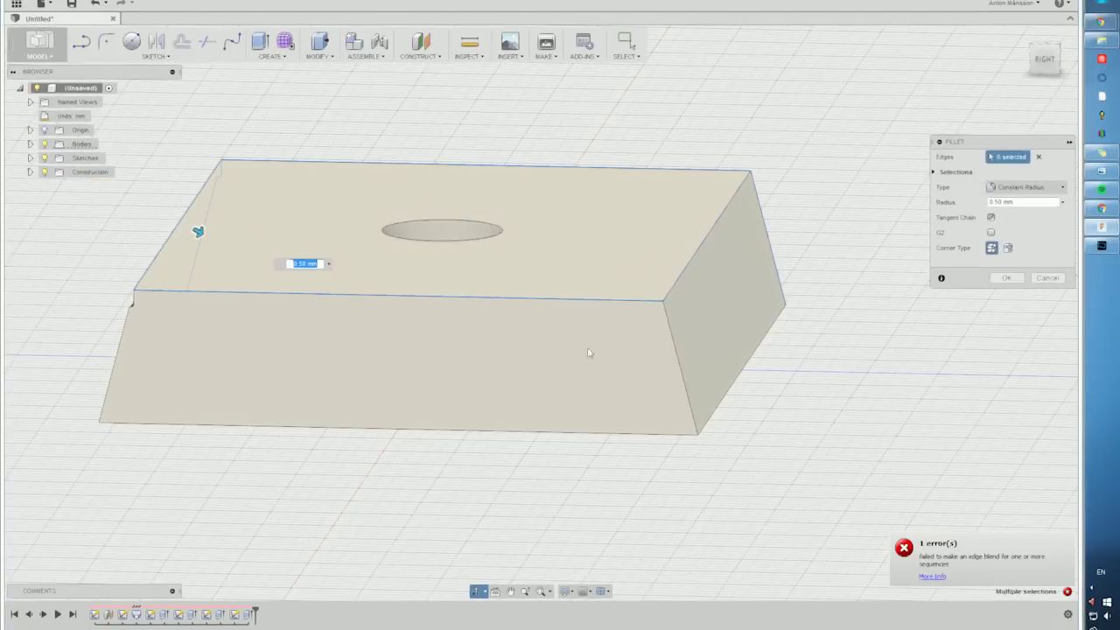
pyautogui.click(672, 346)
pyautogui.keyDown('shift'); pyautogui.moveTo(225, 328); pyautogui.dragTo(499, 375, button='middle'); pyautogui.keyUp('shift')
pyautogui.click(572, 370)
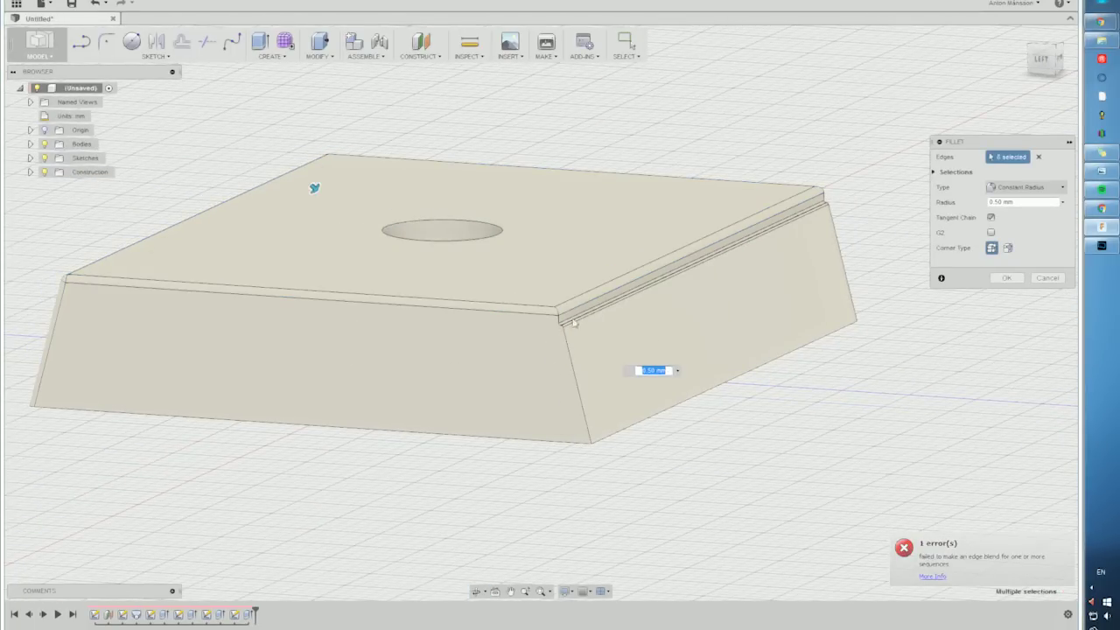
pyautogui.keyDown('shift'); pyautogui.moveTo(573, 323); pyautogui.dragTo(531, 306, button='middle'); pyautogui.keyUp('shift')
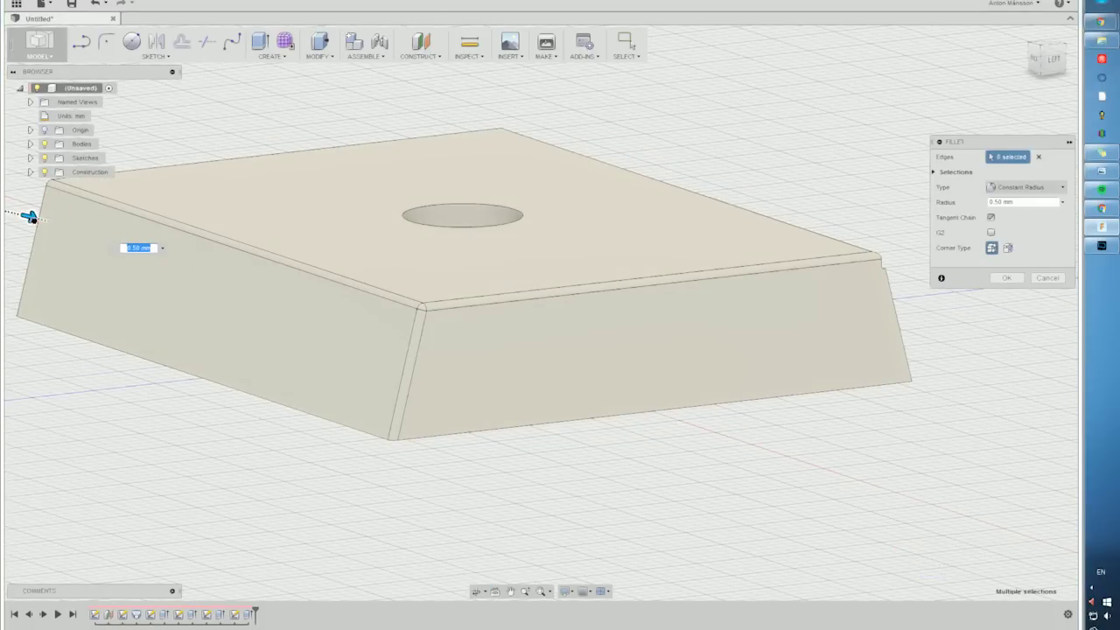
# Set the fillet radius to 0.4 mm and apply it to the selected edges.
pyautogui.moveTo(32, 220); pyautogui.dragTo(35, 218)
pyautogui.keyDown('shift'); pyautogui.moveTo(752, 324); pyautogui.dragTo(512, 327, button='middle'); pyautogui.keyUp('shift')
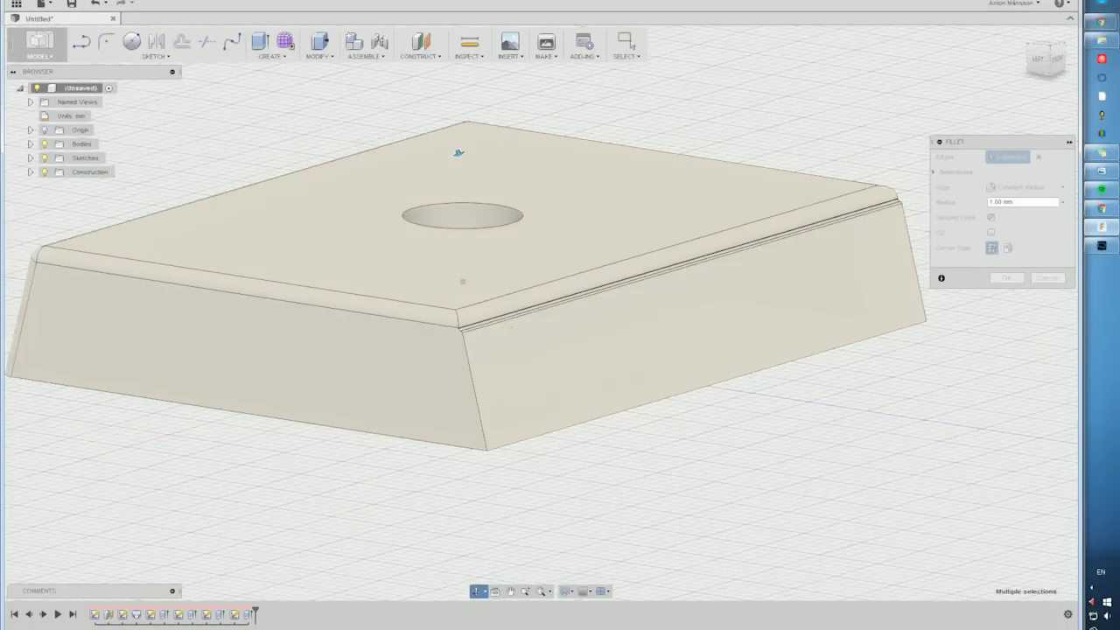
pyautogui.keyDown('shift'); pyautogui.moveTo(458, 153); pyautogui.dragTo(210, 207, button='middle'); pyautogui.keyUp('shift')
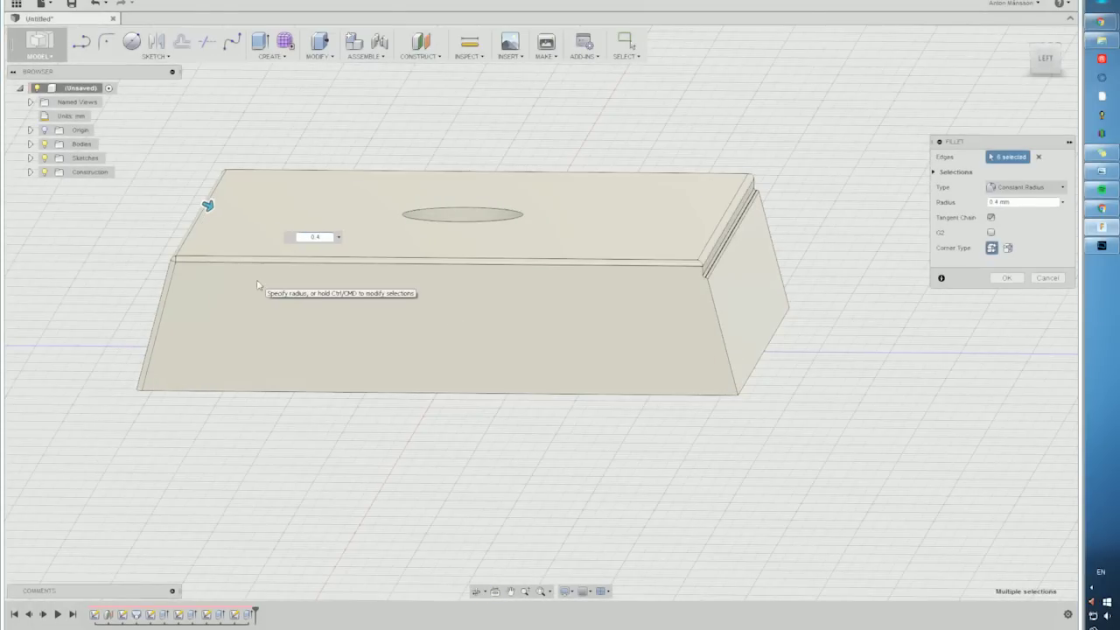
pyautogui.press('Return')
# Sketch a 15 mm diameter circle on the block's top face, concentric with the central hole.
pyautogui.keyDown('shift'); pyautogui.moveTo(707, 249); pyautogui.dragTo(626, 286, button='middle'); pyautogui.keyUp('shift')
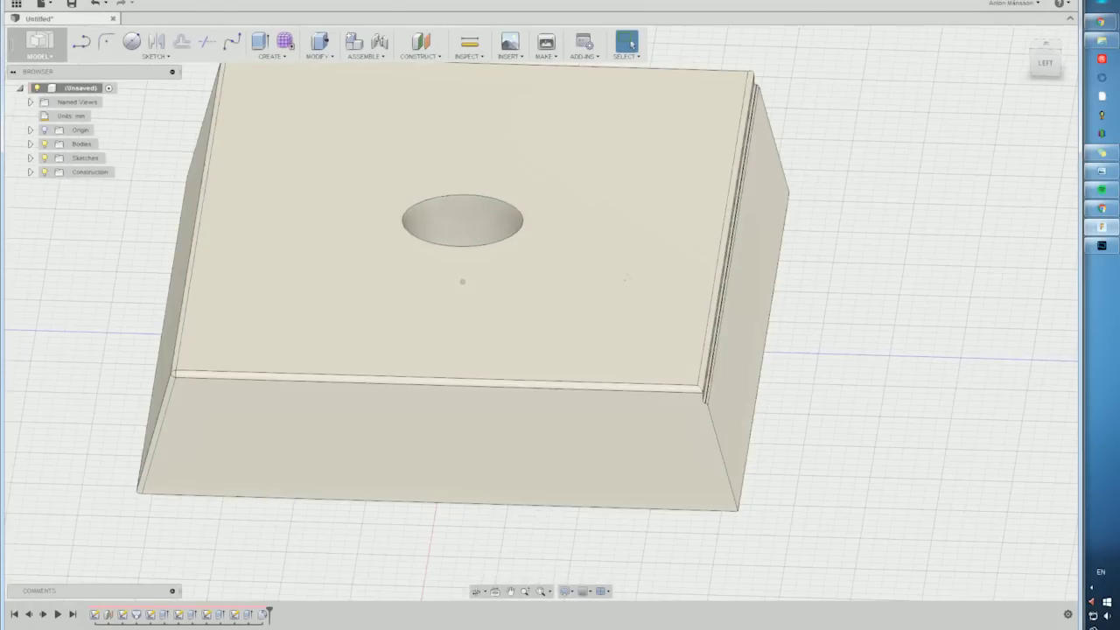
pyautogui.keyDown('shift'); pyautogui.moveTo(530, 231); pyautogui.dragTo(519, 270, button='middle'); pyautogui.keyUp('shift')
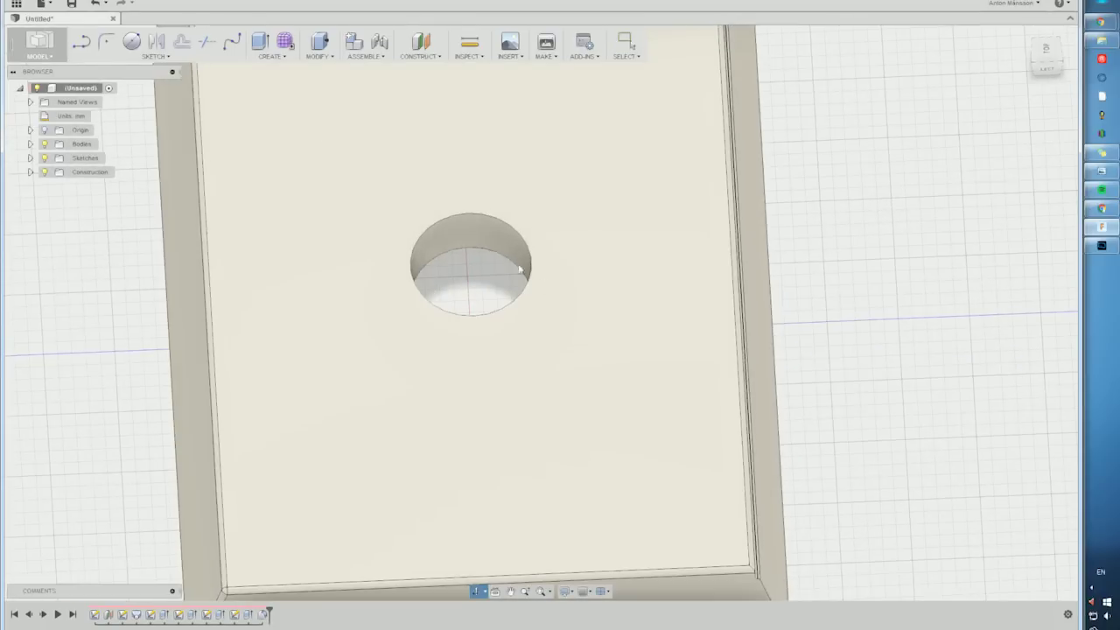
pyautogui.click(131, 41)
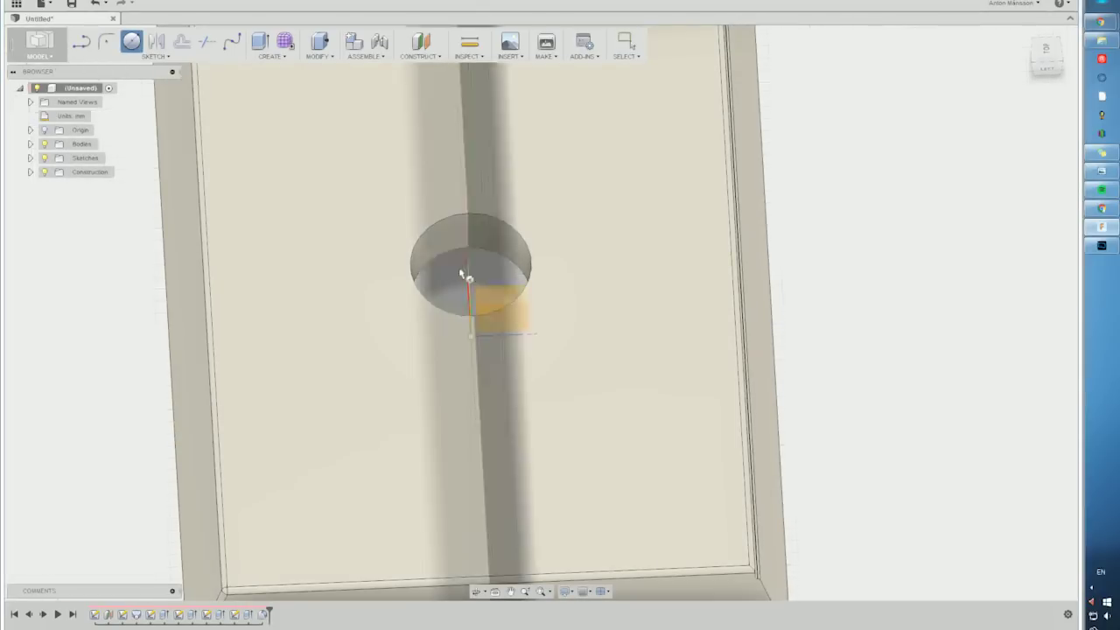
pyautogui.click(525, 267)
pyautogui.click(557, 244)
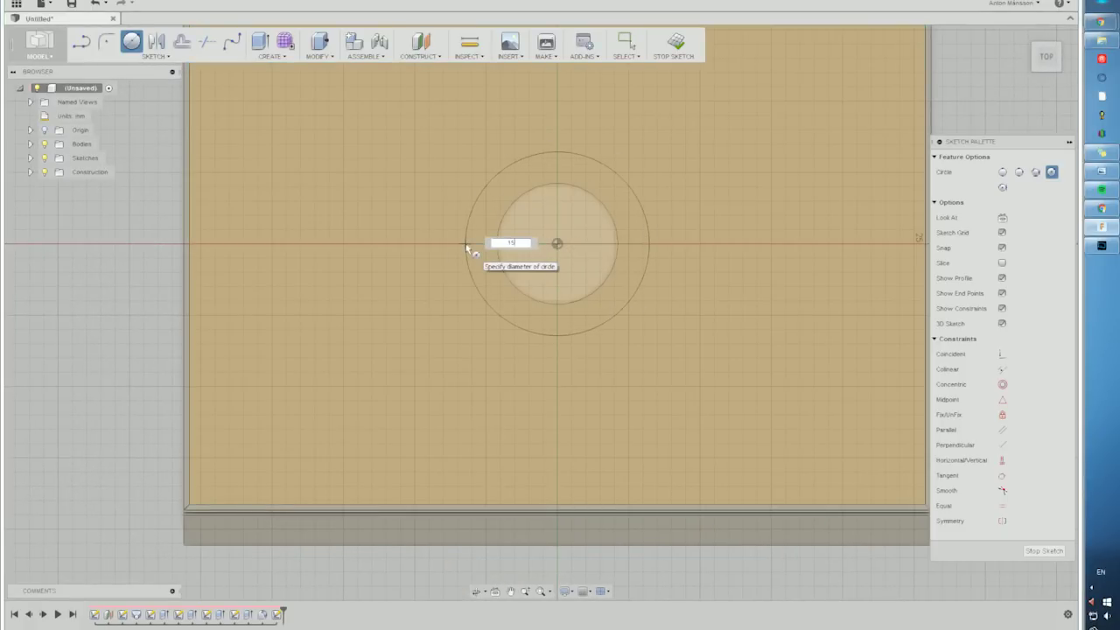
pyautogui.press('Return')
pyautogui.press('Escape')
pyautogui.keyDown('shift'); pyautogui.moveTo(467, 249); pyautogui.dragTo(577, 209, button='middle'); pyautogui.keyUp('shift')
pyautogui.rightClick(576, 209)
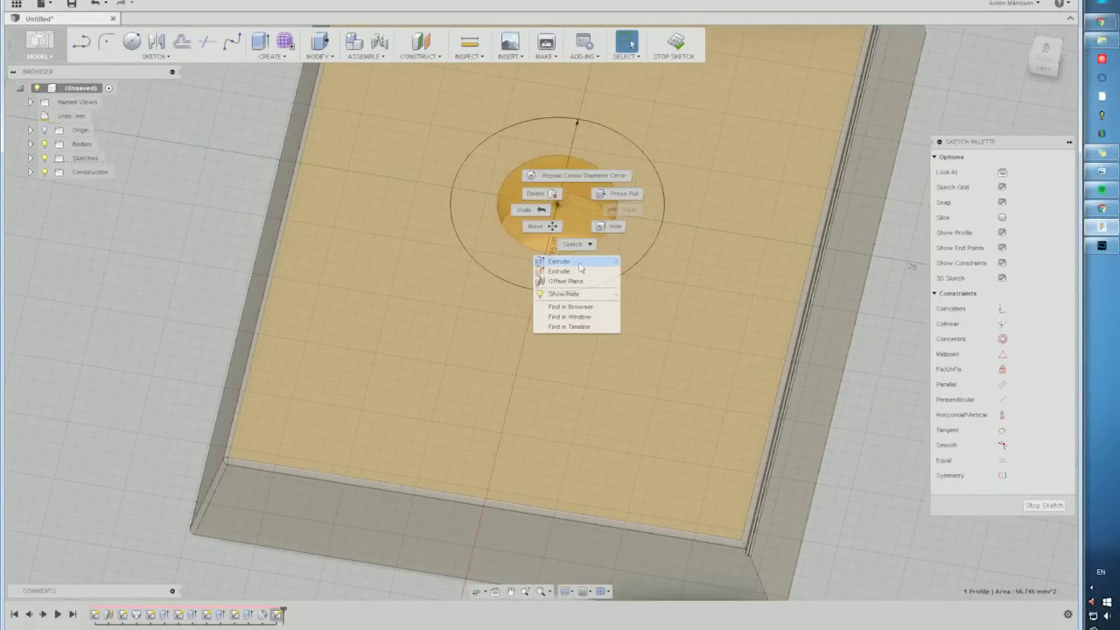
pyautogui.click(579, 265)
pyautogui.moveTo(556, 198); pyautogui.dragTo(556, 219)
pyautogui.scroll(-5, 556, 219)
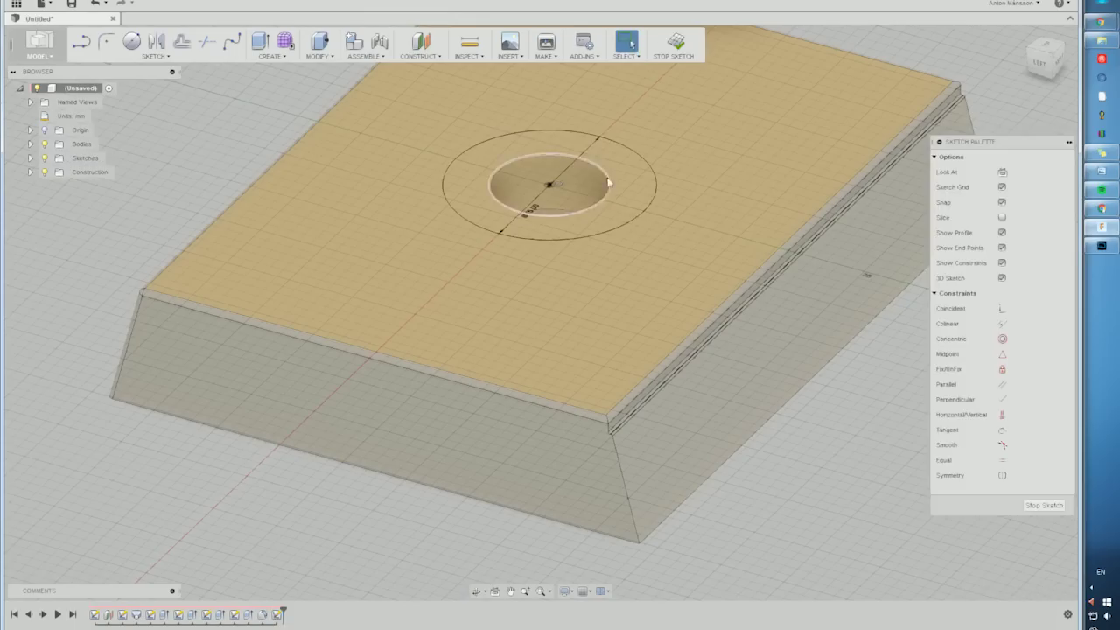
# Extrude the ring between the 15 mm circle and the hole 0.4 mm into the top face as a cut.
pyautogui.rightClick(624, 177)
pyautogui.click(631, 227)
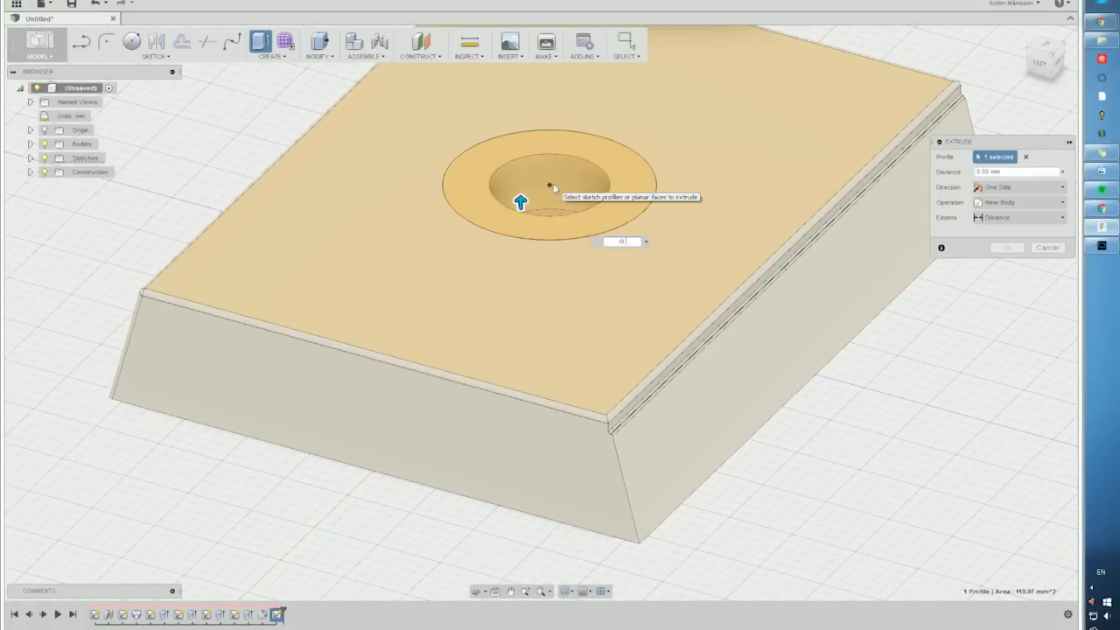
pyautogui.write('-0.2')
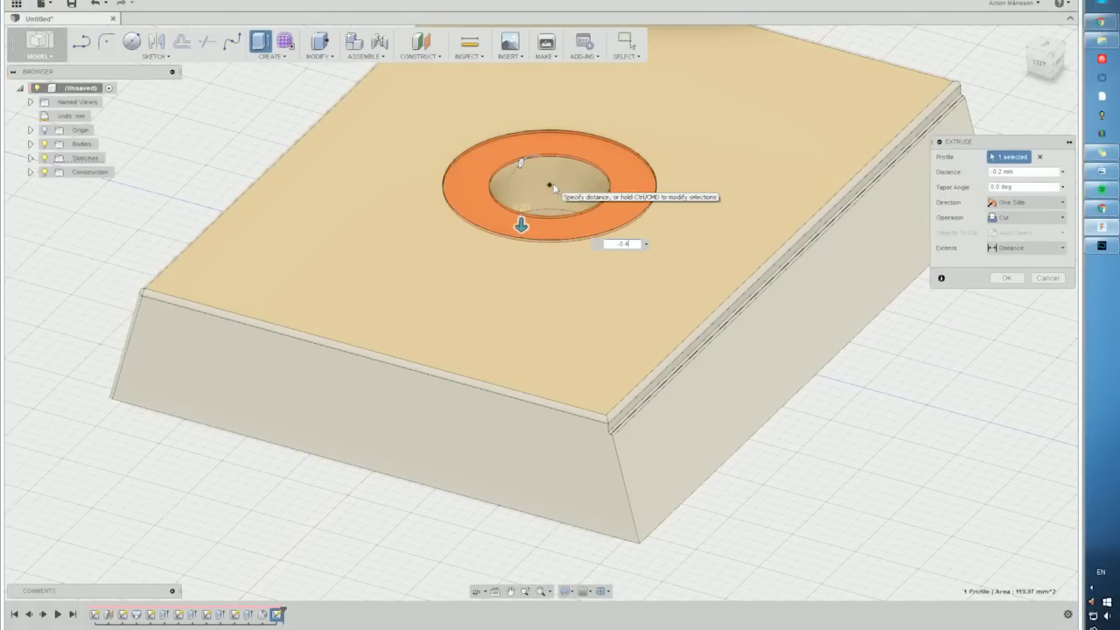
pyautogui.press('Return')
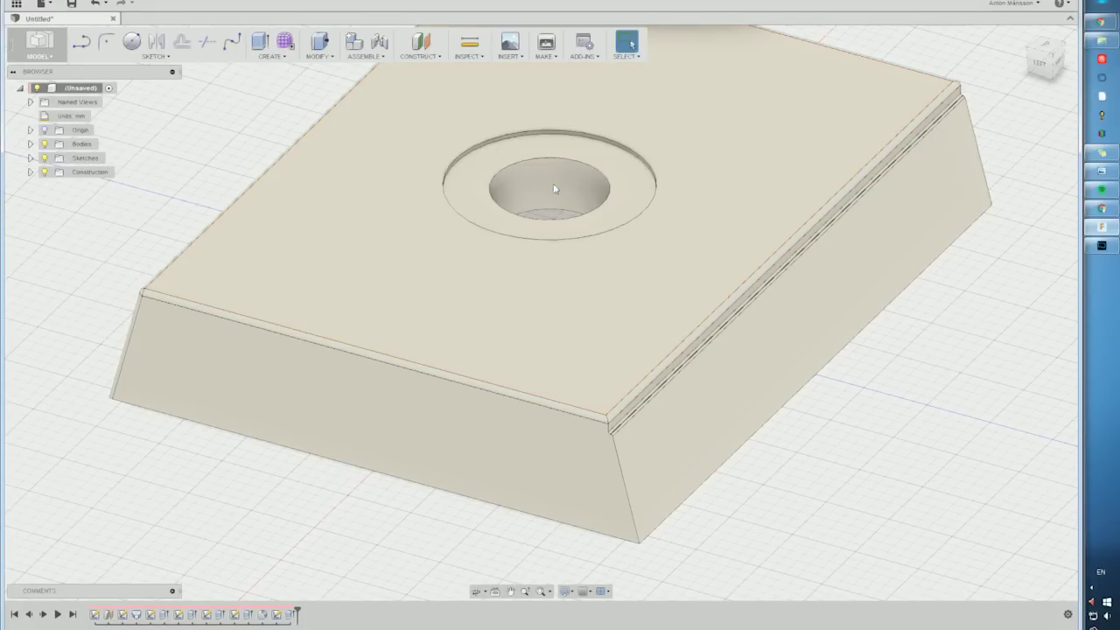
# Fillet the outer circular edge of the shallow recess on the top face with a 2 mm radius.
pyautogui.rightClick(561, 131)
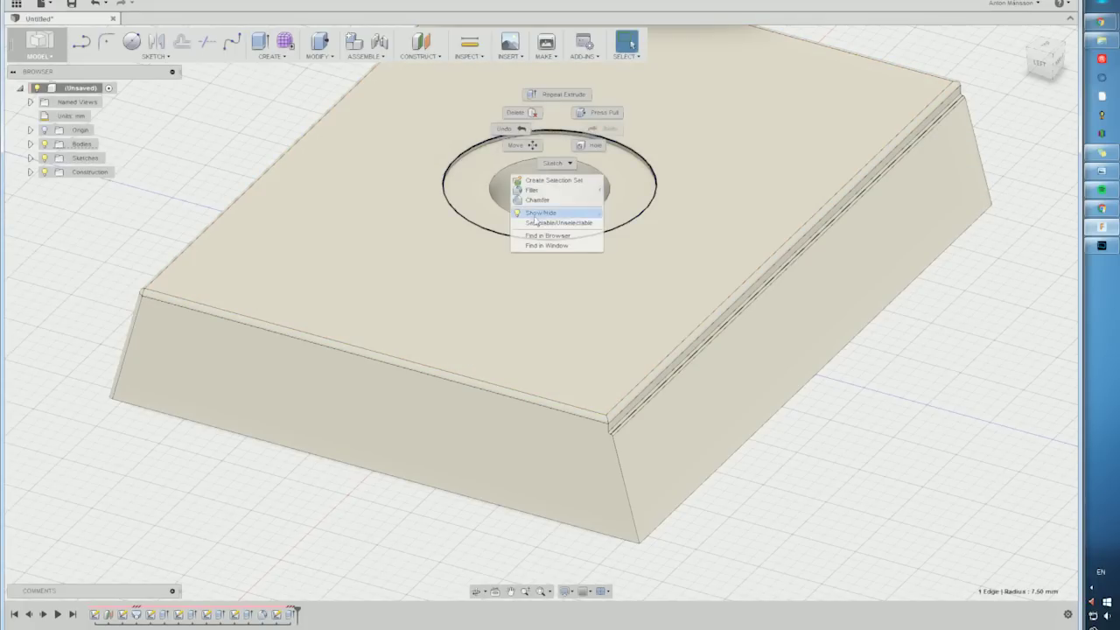
pyautogui.click(530, 191)
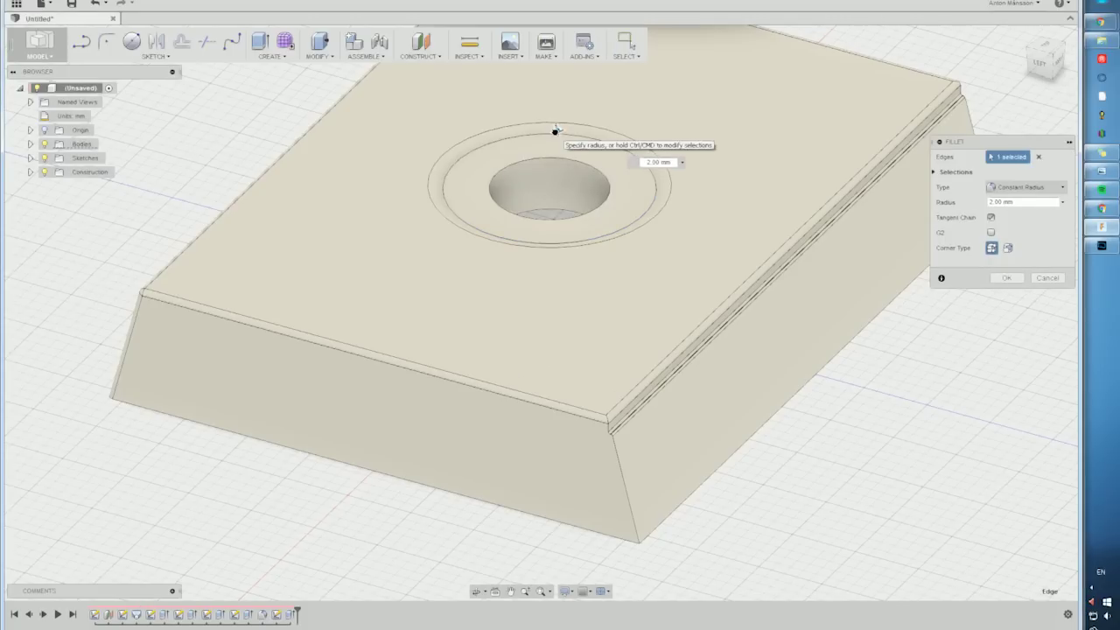
pyautogui.press('Return')
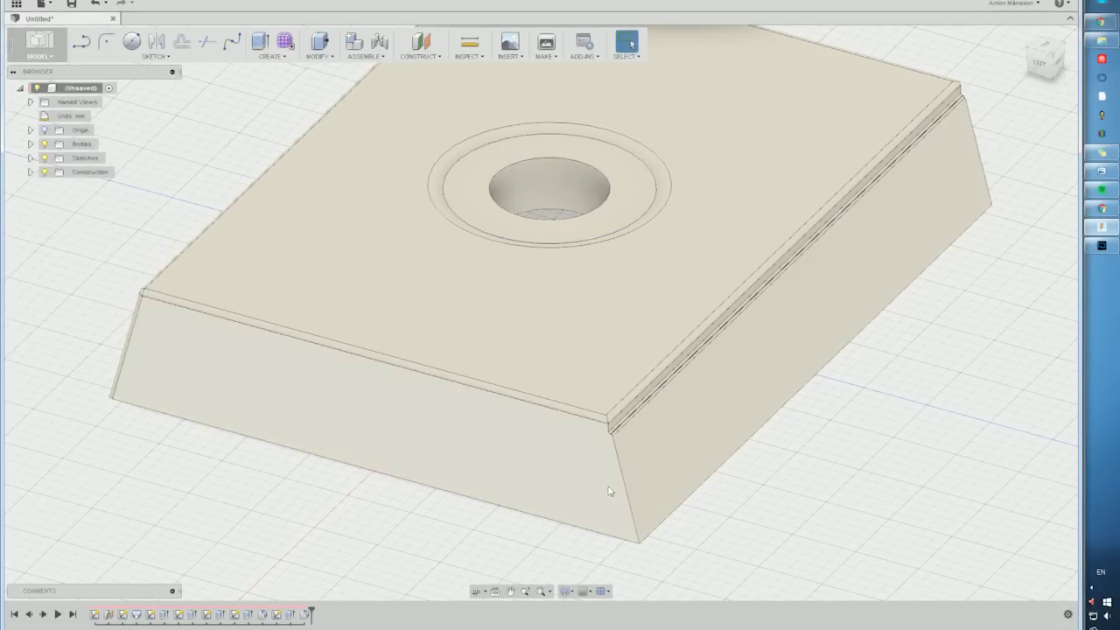
# Fillet the upper edge of the central hole inside the recess with a 0.4 mm radius.
pyautogui.rightClick(603, 184)
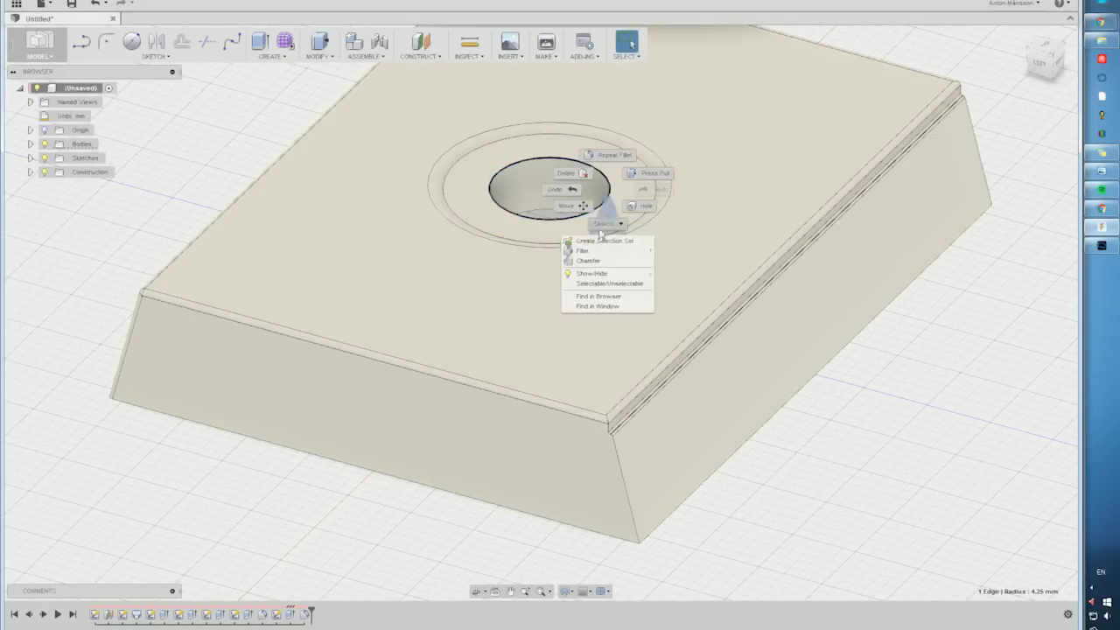
pyautogui.click(595, 232)
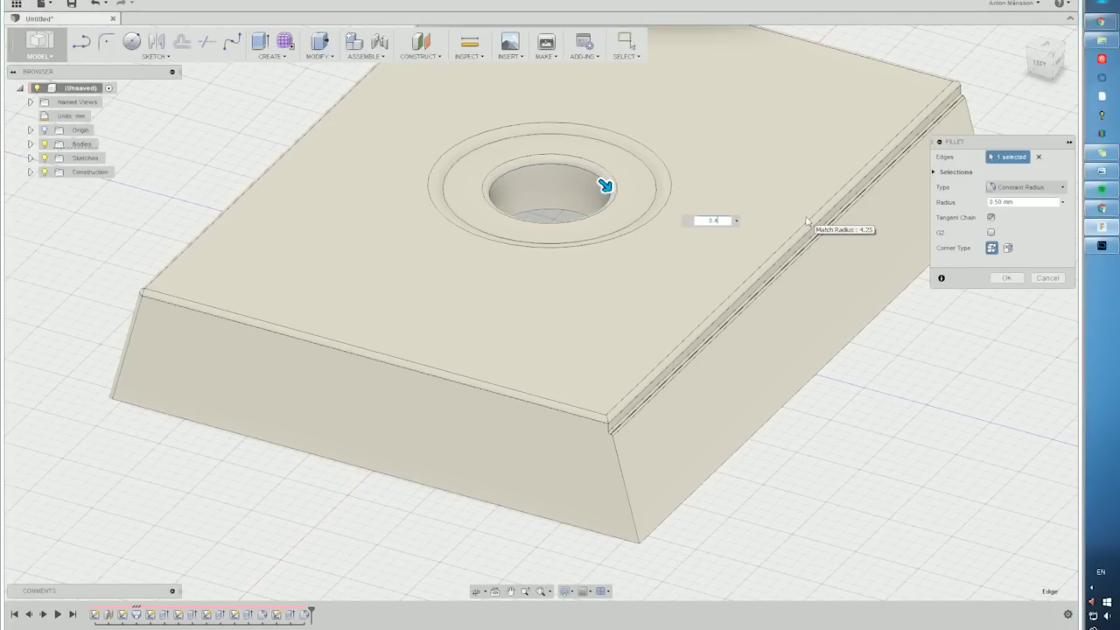
pyautogui.press('Return')
pyautogui.scroll(2, 880, 370)
pyautogui.scroll(-4, 787, 289)
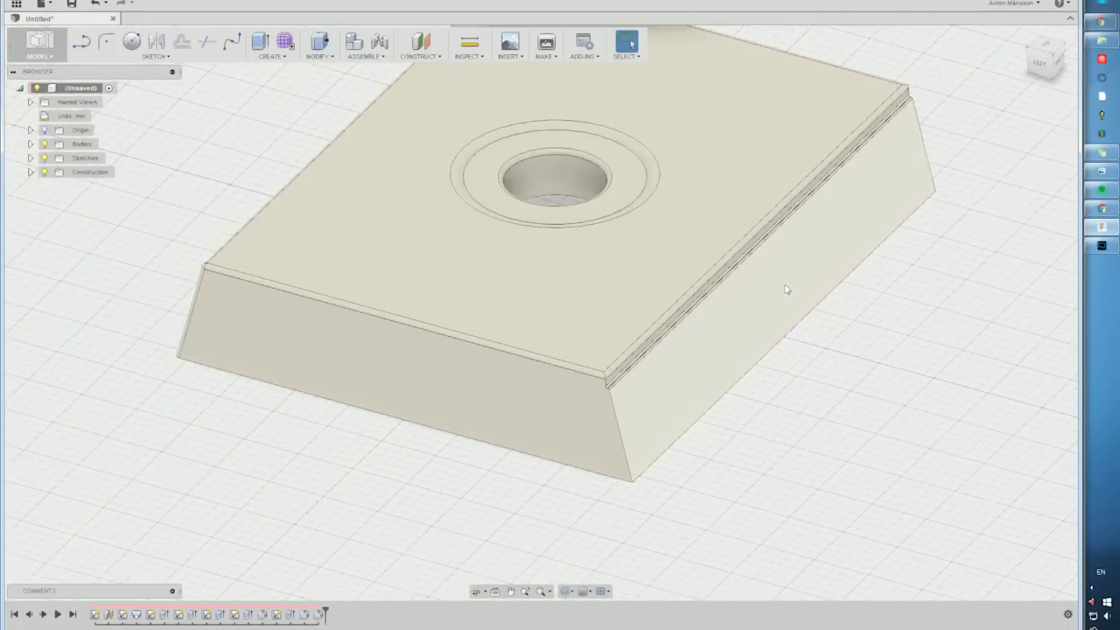
# Start a sketch on the block's right side face and draw a 16 mm line along the bottom edge from its lower corner.
pyautogui.keyDown('shift'); pyautogui.moveTo(738, 318); pyautogui.dragTo(758, 292, button='middle'); pyautogui.keyUp('shift')
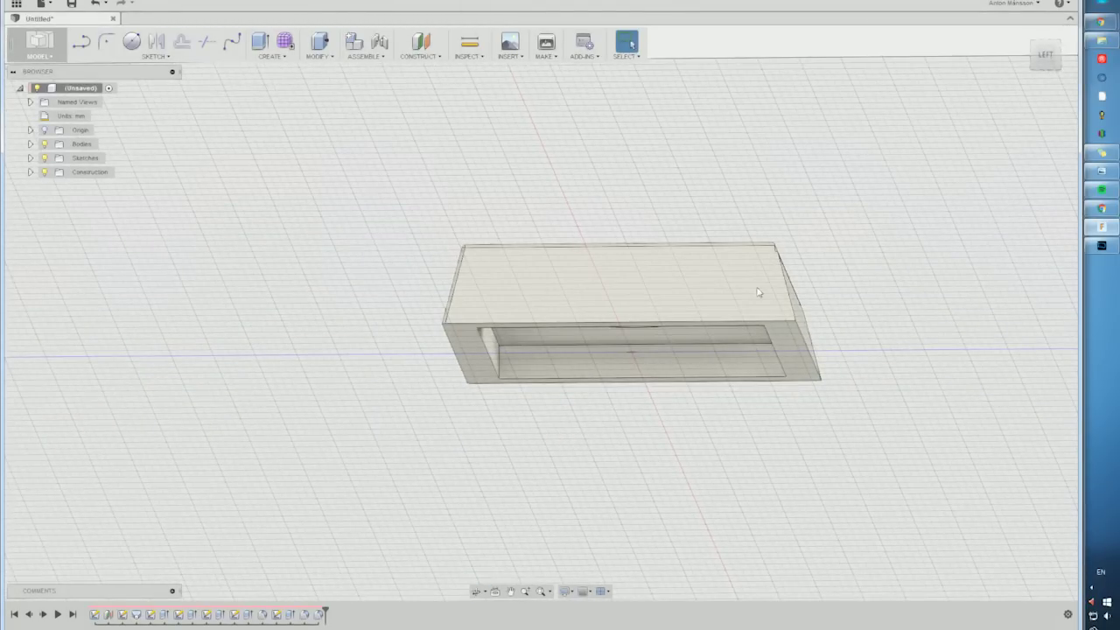
pyautogui.keyDown('shift'); pyautogui.moveTo(820, 313); pyautogui.dragTo(705, 347, button='middle'); pyautogui.keyUp('shift')
pyautogui.press('Escape')
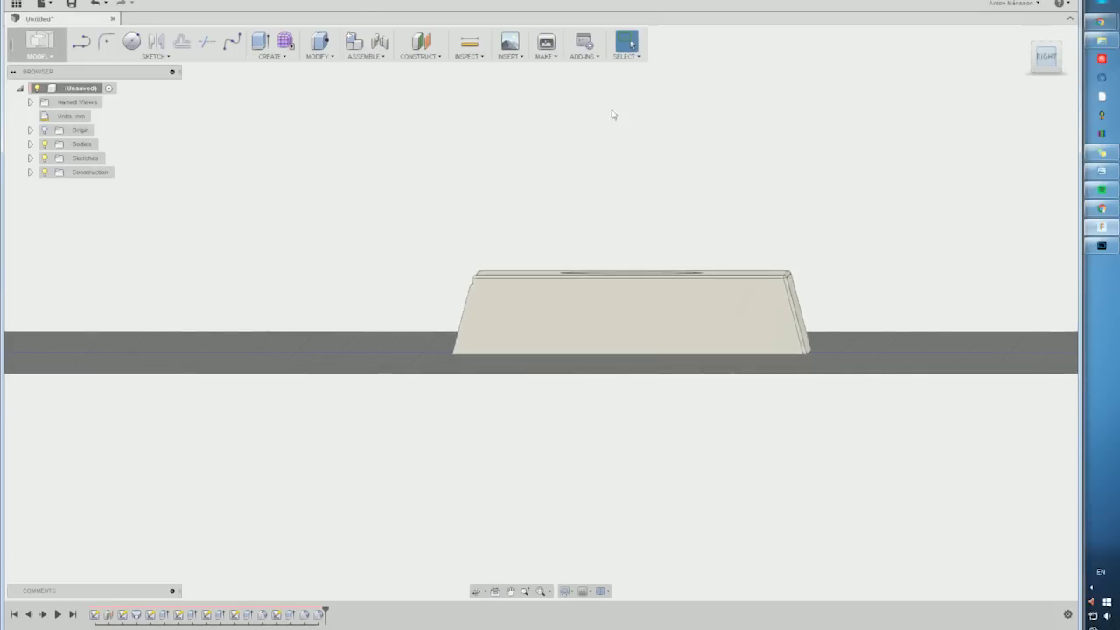
pyautogui.click(145, 58)
pyautogui.click(114, 71)
pyautogui.click(615, 315)
pyautogui.click(81, 41)
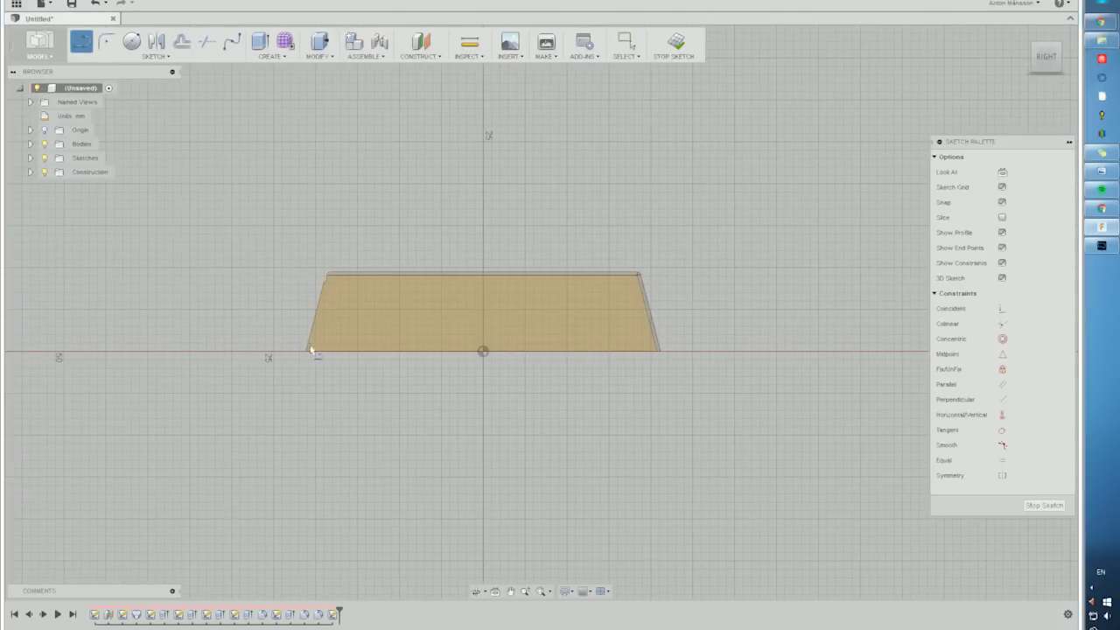
pyautogui.click(308, 350)
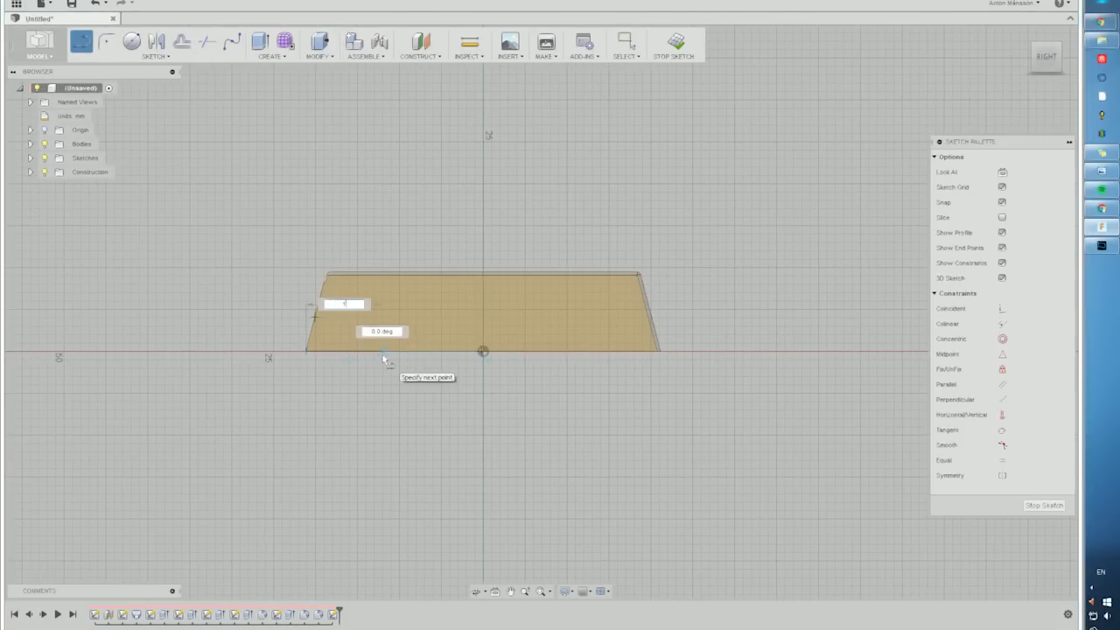
pyautogui.write('16')
pyautogui.press('Return')
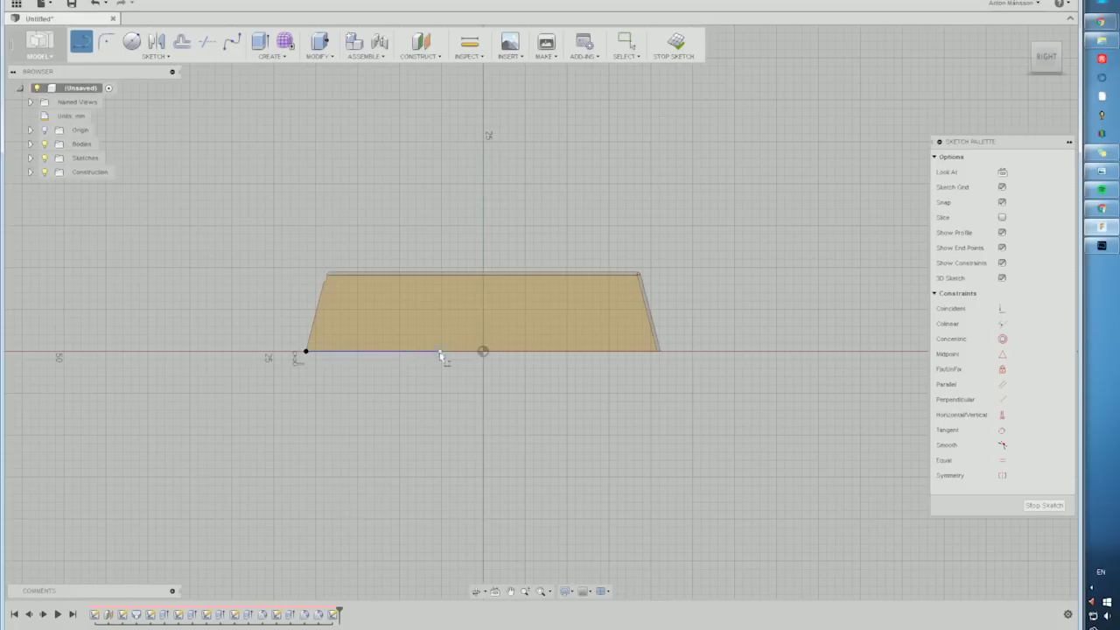
# Close a low notch profile from the line's end to the far lower corner, with slanted ends about 2.3 mm long.
pyautogui.click(451, 337)
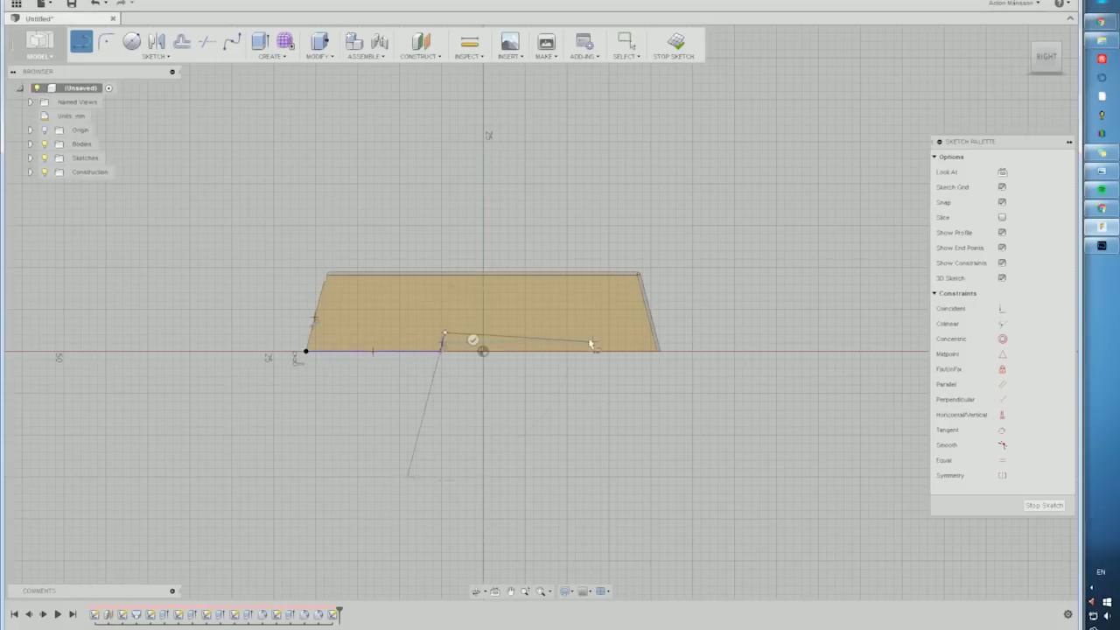
pyautogui.scroll(5, 661, 337)
pyautogui.click(660, 334)
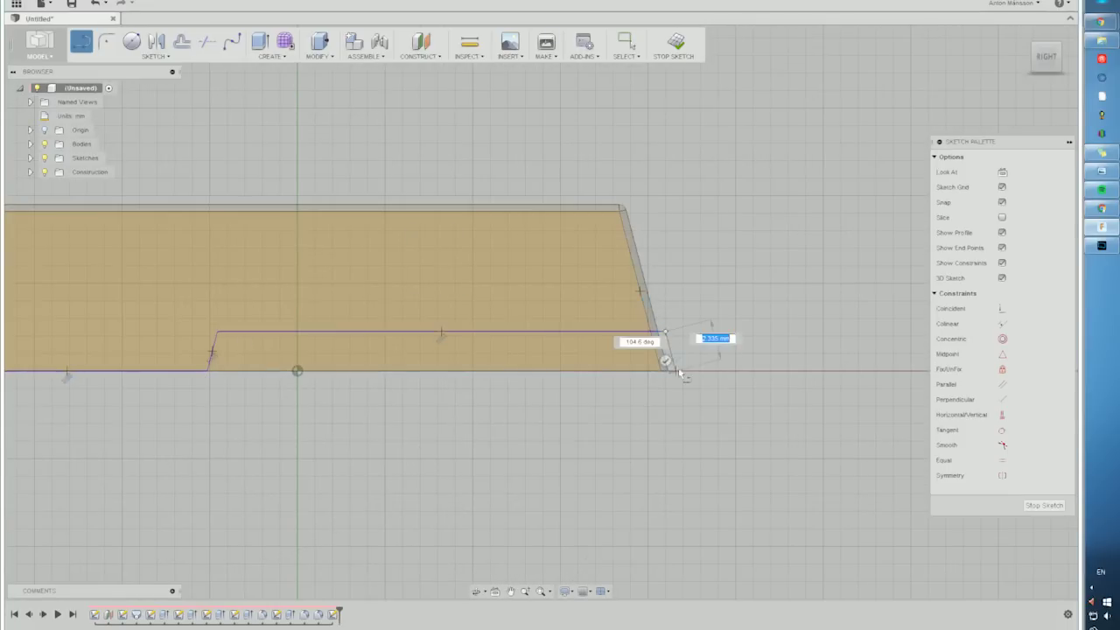
pyautogui.click(671, 371)
pyautogui.click(210, 371)
pyautogui.rightClick(250, 389)
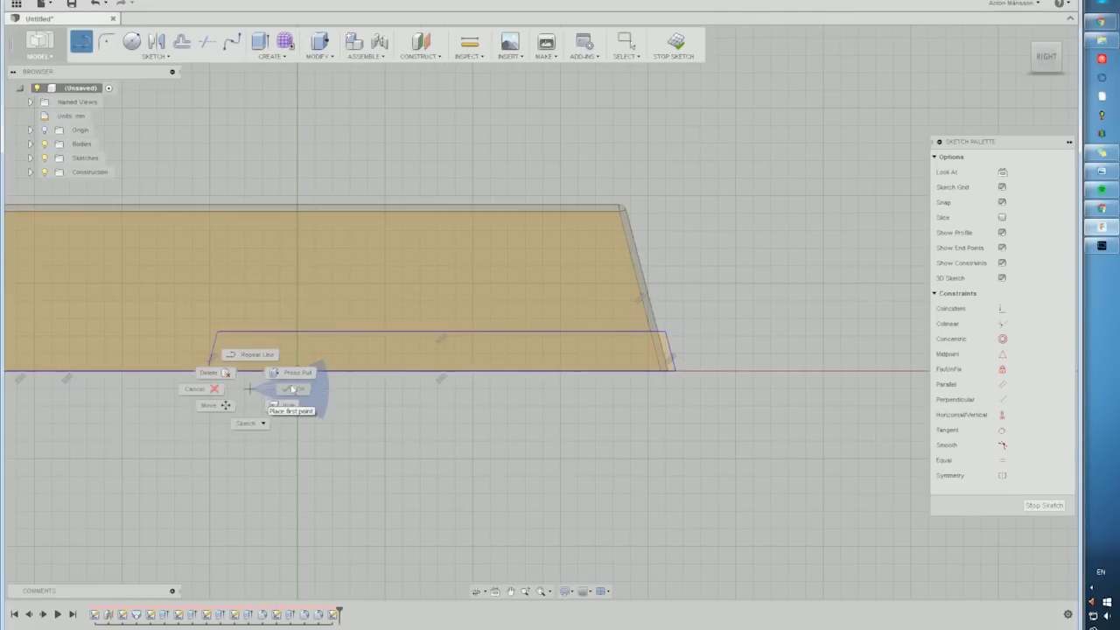
pyautogui.click(292, 389)
# Extrude the two notch profiles 4 mm into the side wall as a cut.
pyautogui.rightClick(662, 350)
pyautogui.click(649, 396)
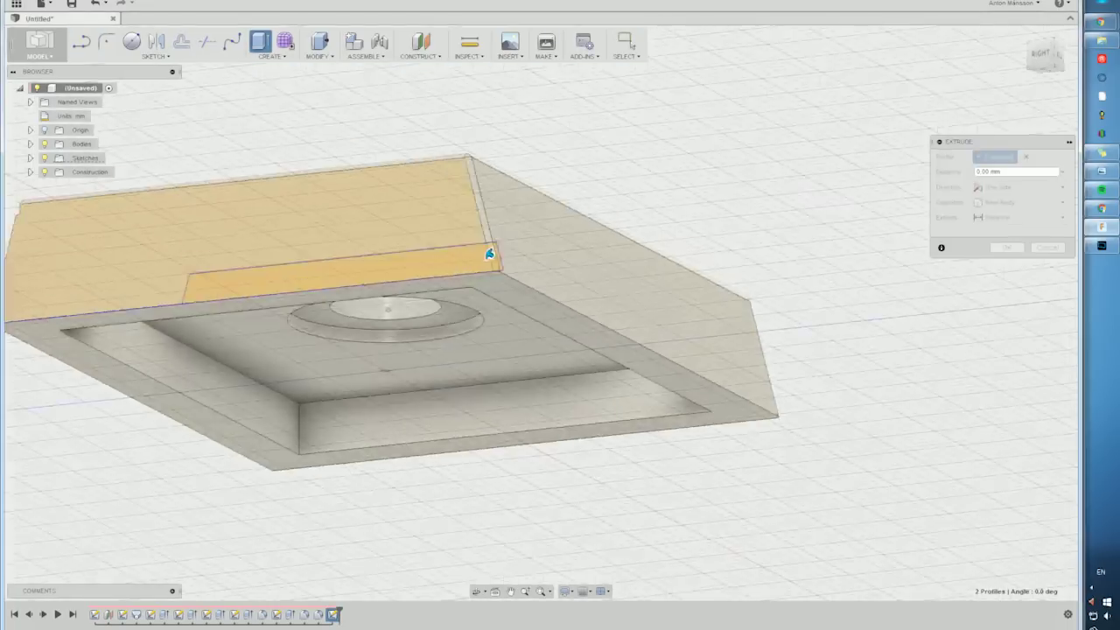
pyautogui.keyDown('shift'); pyautogui.moveTo(612, 368); pyautogui.dragTo(472, 350, button='middle'); pyautogui.keyUp('shift')
pyautogui.moveTo(306, 146); pyautogui.dragTo(350, 171)
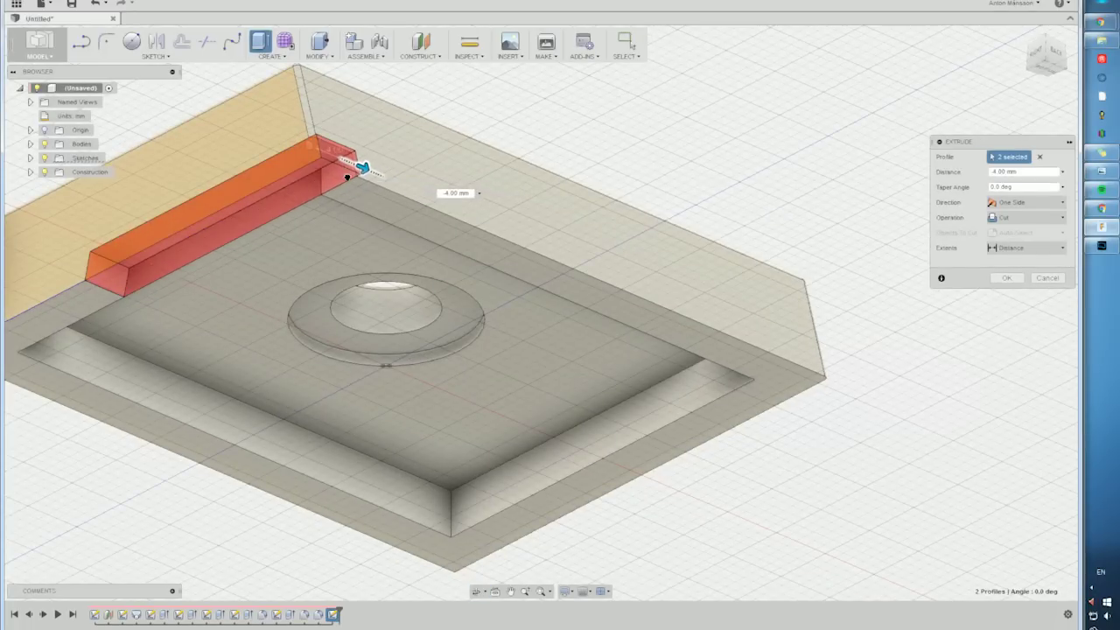
pyautogui.scroll(-2, 362, 189)
pyautogui.keyDown('shift'); pyautogui.moveTo(363, 194); pyautogui.dragTo(385, 208, button='middle'); pyautogui.keyUp('shift')
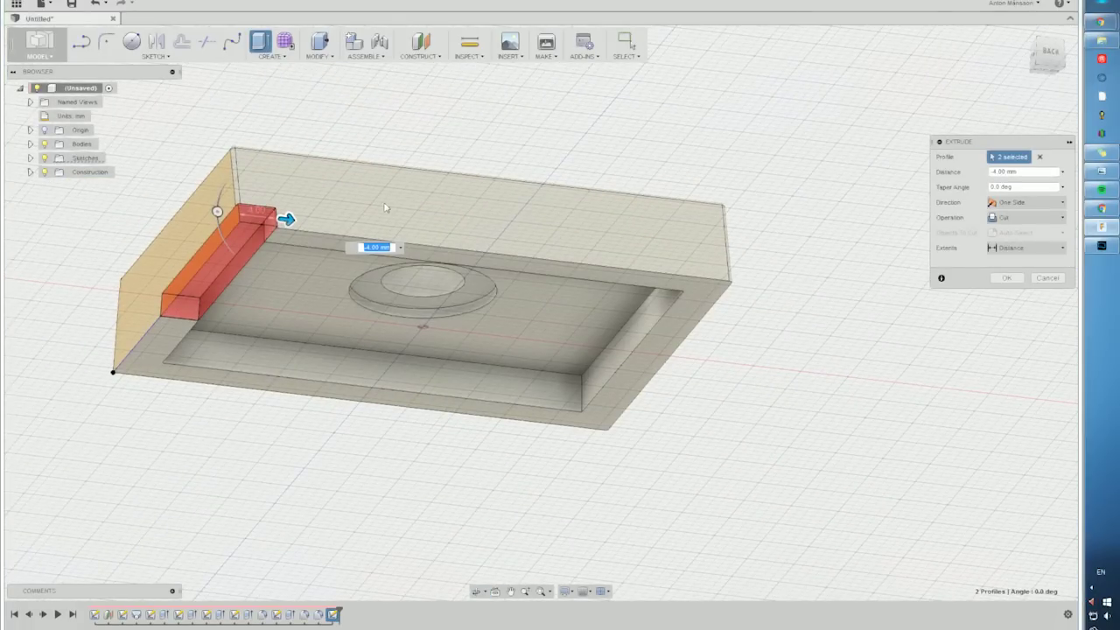
pyautogui.click(996, 278)
# Try to create a construction plane offset -52 mm from the notch sketch, and undo it.
pyautogui.keyDown('shift'); pyautogui.moveTo(302, 317); pyautogui.dragTo(195, 207, button='middle'); pyautogui.keyUp('shift')
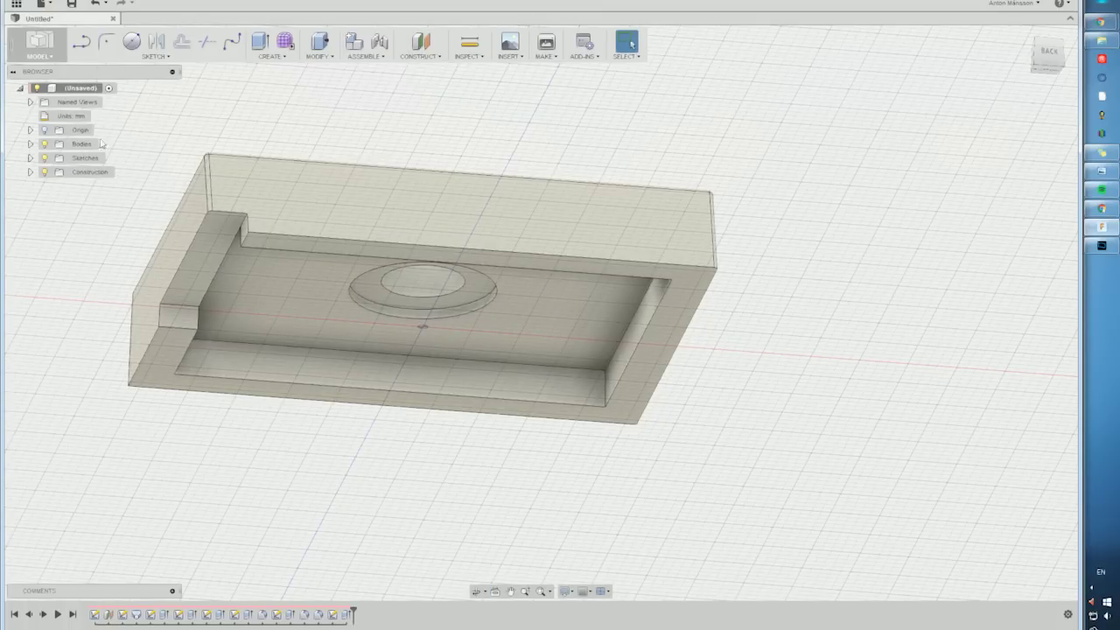
pyautogui.click(31, 158)
pyautogui.click(93, 269)
pyautogui.rightClick(95, 271)
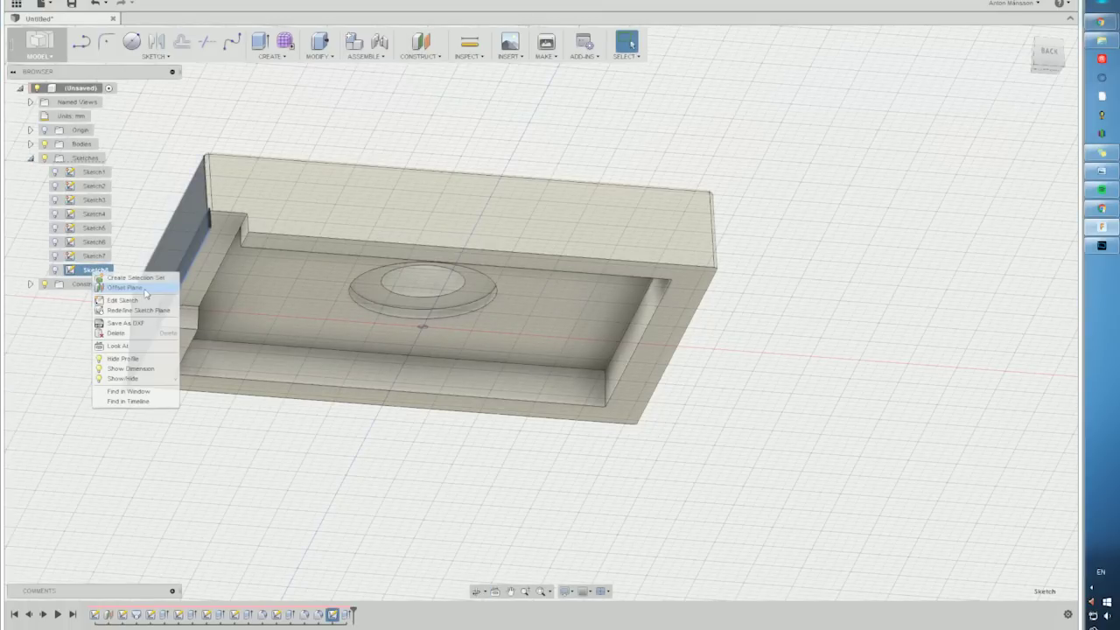
pyautogui.click(131, 288)
pyautogui.moveTo(170, 265); pyautogui.dragTo(708, 307)
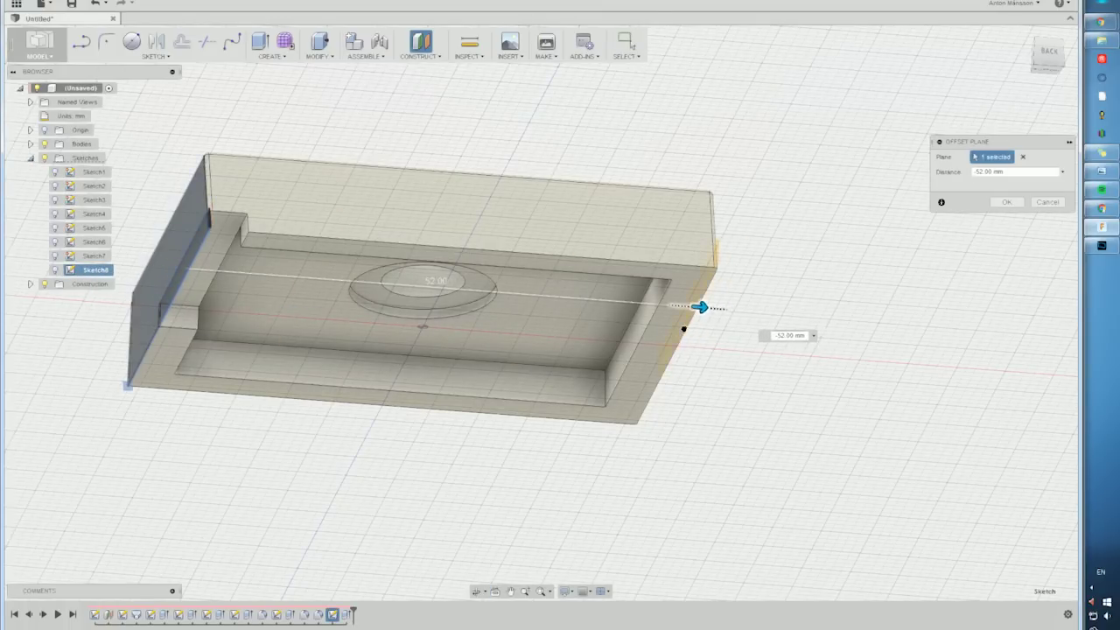
pyautogui.click(1013, 204)
pyautogui.keyDown('shift'); pyautogui.moveTo(770, 323); pyautogui.dragTo(560, 332, button='middle'); pyautogui.keyUp('shift')
pyautogui.hotkey('ctrl', 'z')
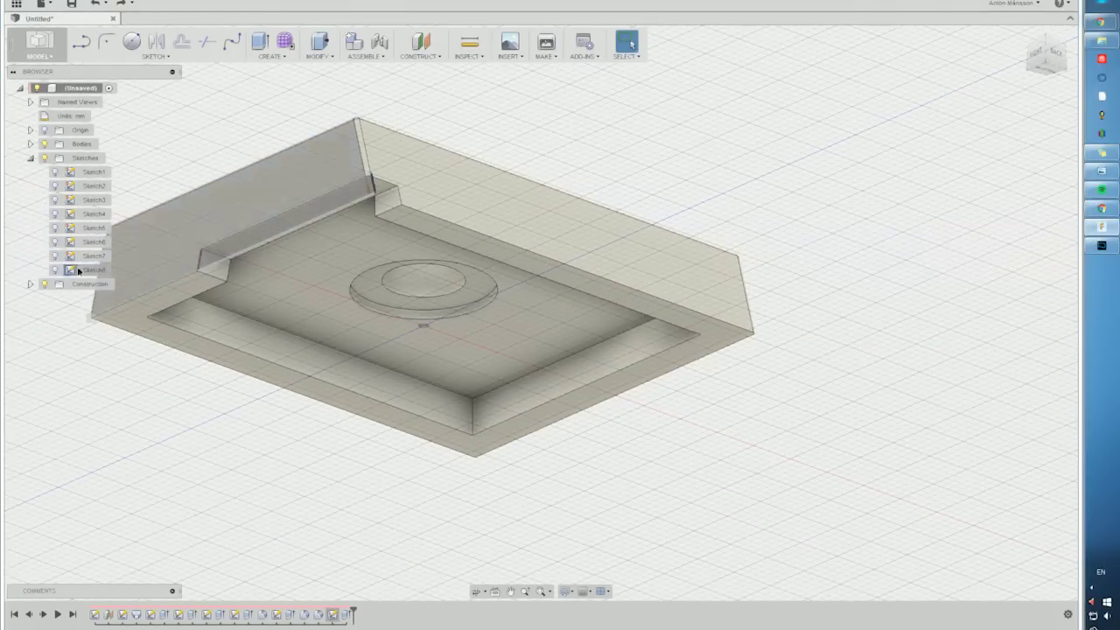
# Show the notch sketch again and extrude its two profiles 5 mm outward as a new body.
pyautogui.rightClick(92, 271)
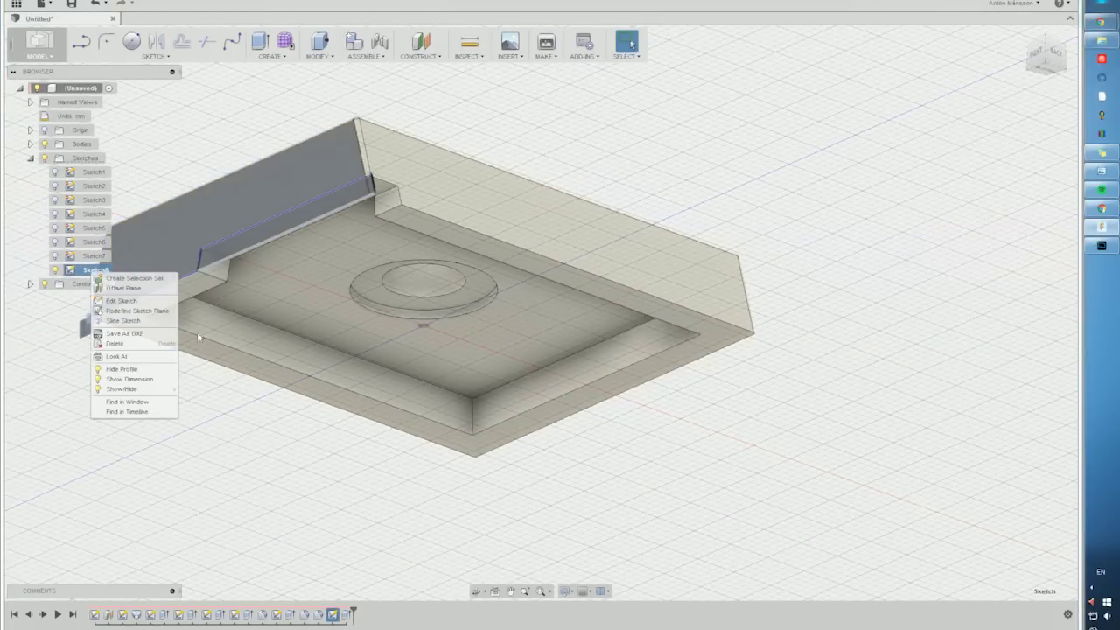
pyautogui.click(241, 415)
pyautogui.click(281, 197)
pyautogui.scroll(3, 374, 176)
pyautogui.keyDown('ctrl'); pyautogui.click(355, 189); pyautogui.keyUp('ctrl')
pyautogui.scroll(-3, 353, 190)
pyautogui.rightClick(355, 190)
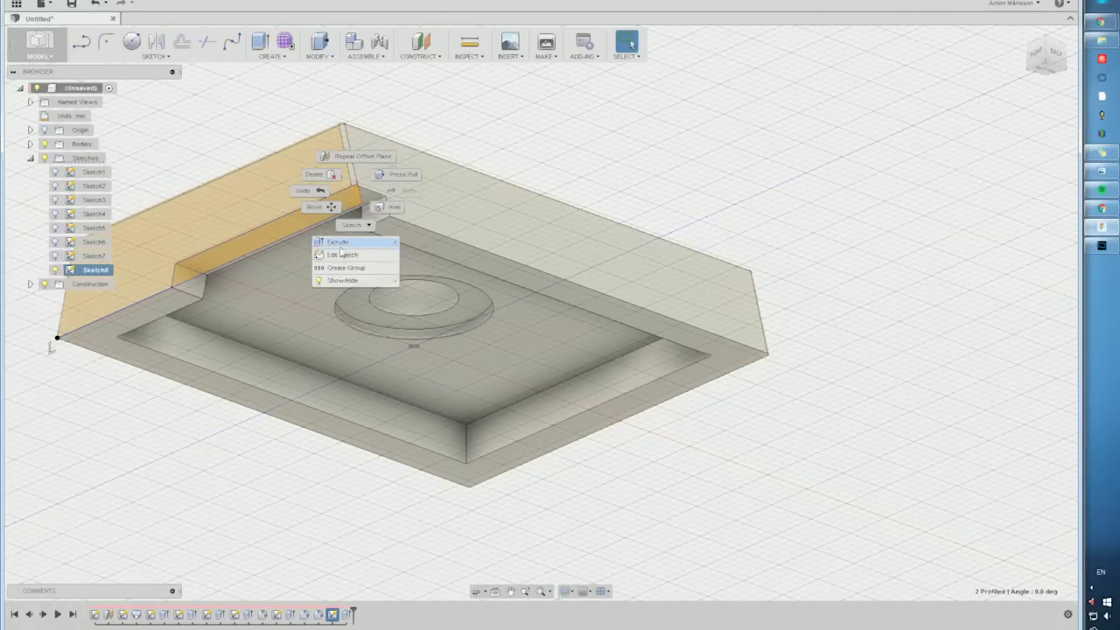
pyautogui.click(338, 243)
pyautogui.click(1022, 217)
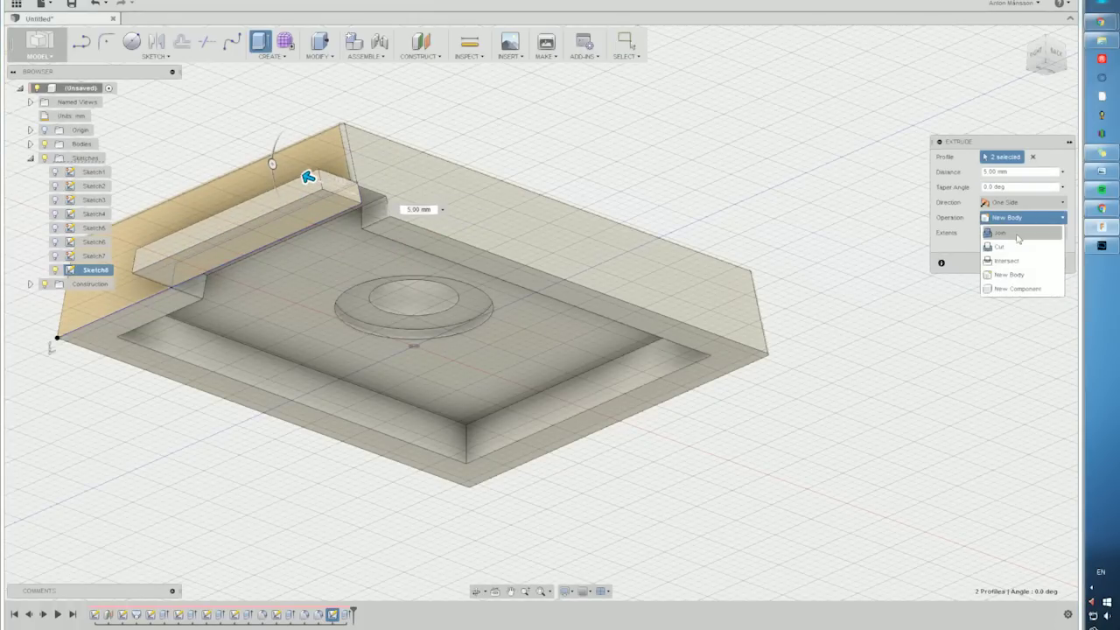
pyautogui.click(1008, 276)
pyautogui.click(1006, 262)
# Move the new bar-shaped body -52.5 mm along X into the opposite side wall.
pyautogui.click(31, 143)
pyautogui.rightClick(92, 171)
pyautogui.click(114, 181)
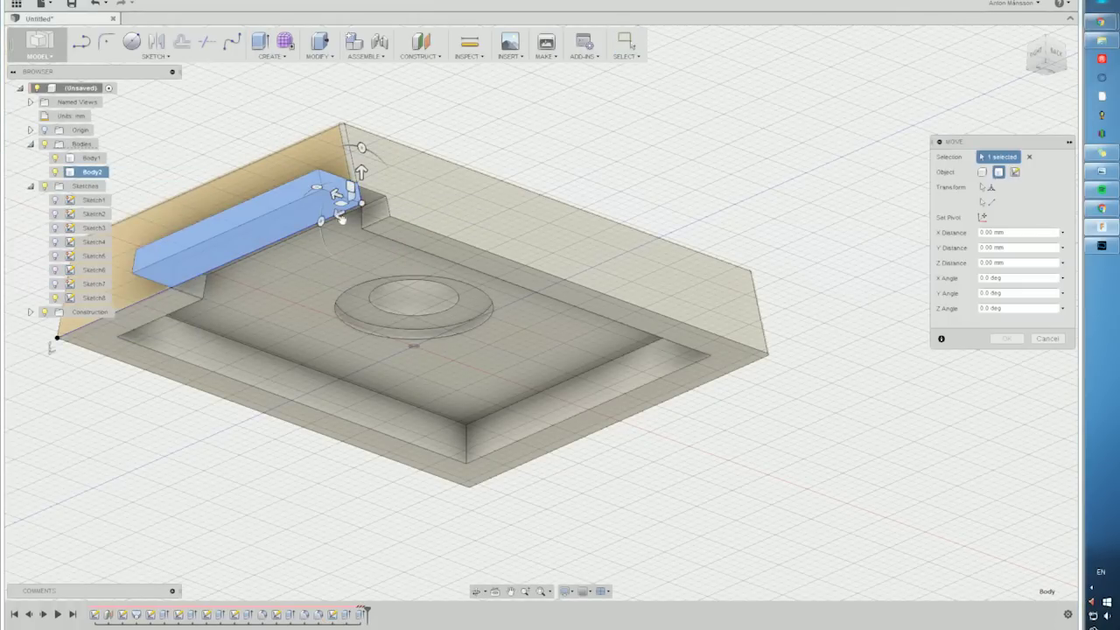
pyautogui.moveTo(335, 194); pyautogui.dragTo(745, 341)
pyautogui.keyDown('shift'); pyautogui.moveTo(747, 340); pyautogui.dragTo(570, 147, button='middle'); pyautogui.keyUp('shift')
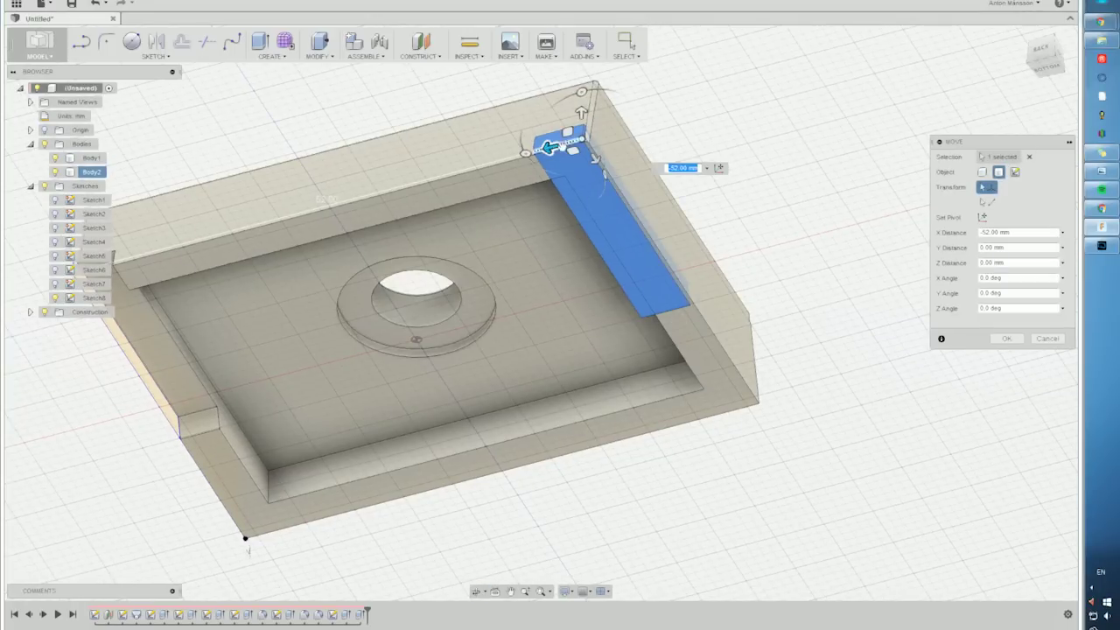
pyautogui.moveTo(549, 146); pyautogui.dragTo(600, 135)
pyautogui.scroll(10, 608, 147)
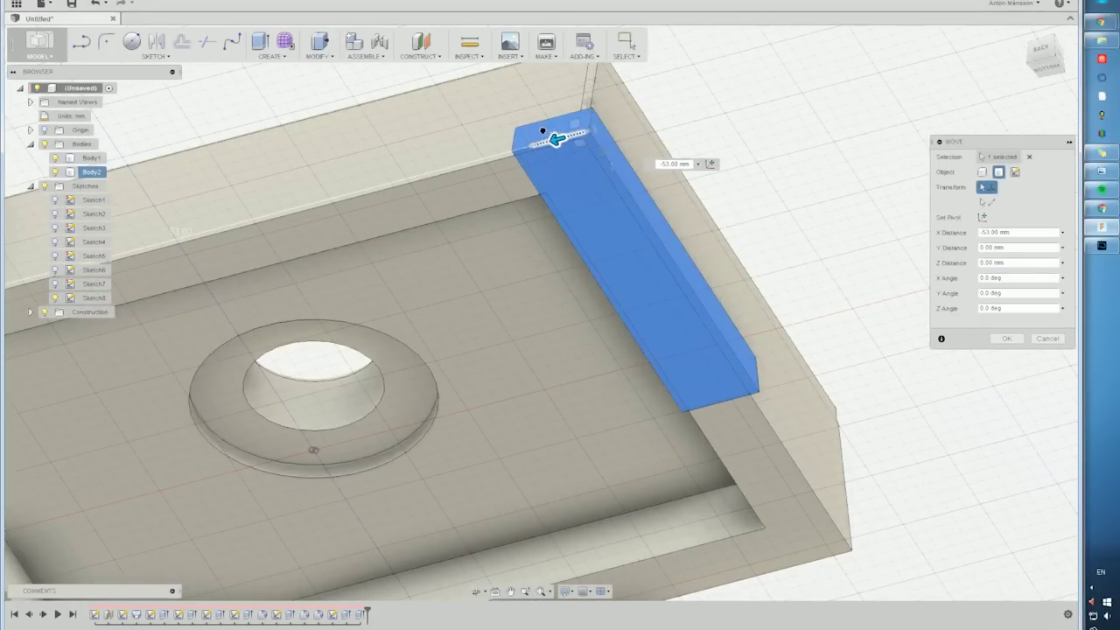
pyautogui.scroll(3, 553, 132)
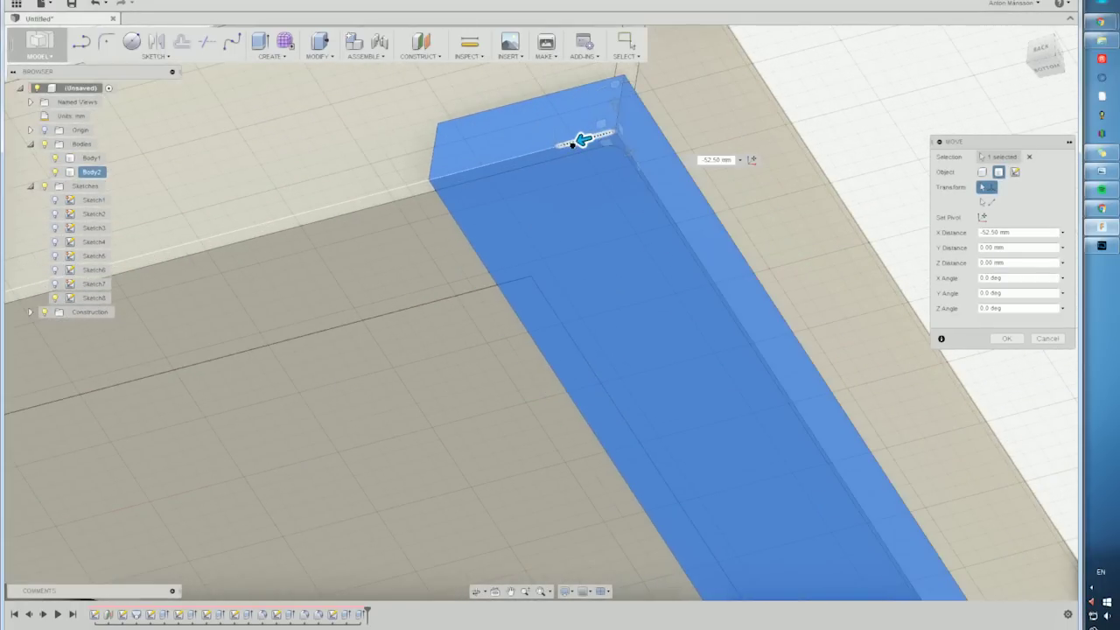
pyautogui.click(1017, 342)
pyautogui.scroll(-3, 520, 365)
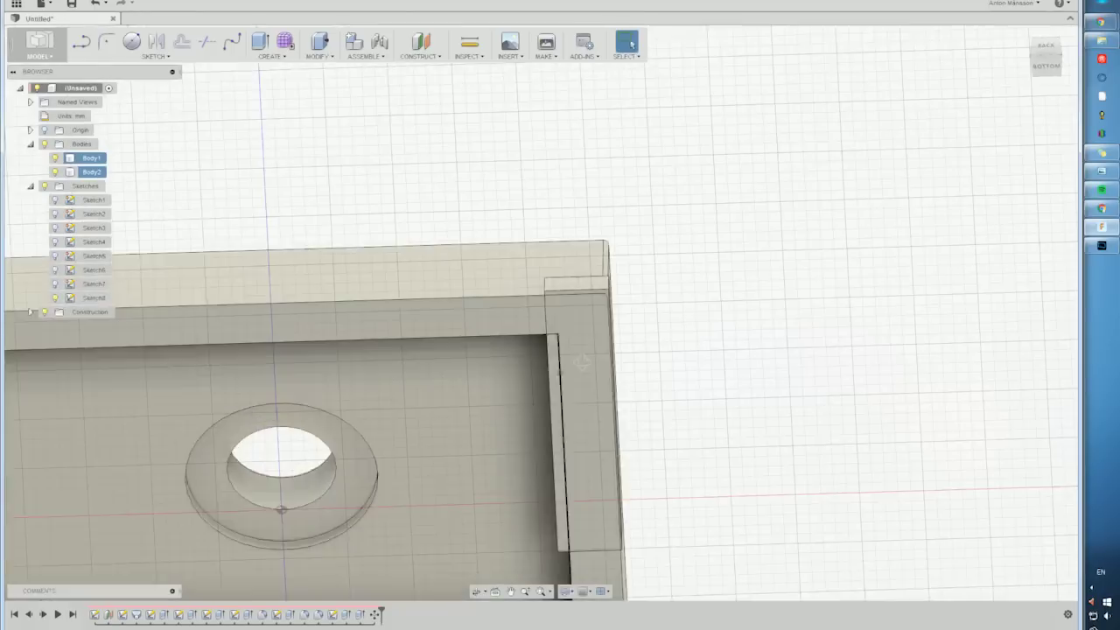
pyautogui.moveTo(519, 365); pyautogui.dragTo(705, 254, button='middle')
pyautogui.keyDown('shift'); pyautogui.moveTo(466, 356); pyautogui.dragTo(723, 348, button='middle'); pyautogui.keyUp('shift')
pyautogui.scroll(3, 717, 342)
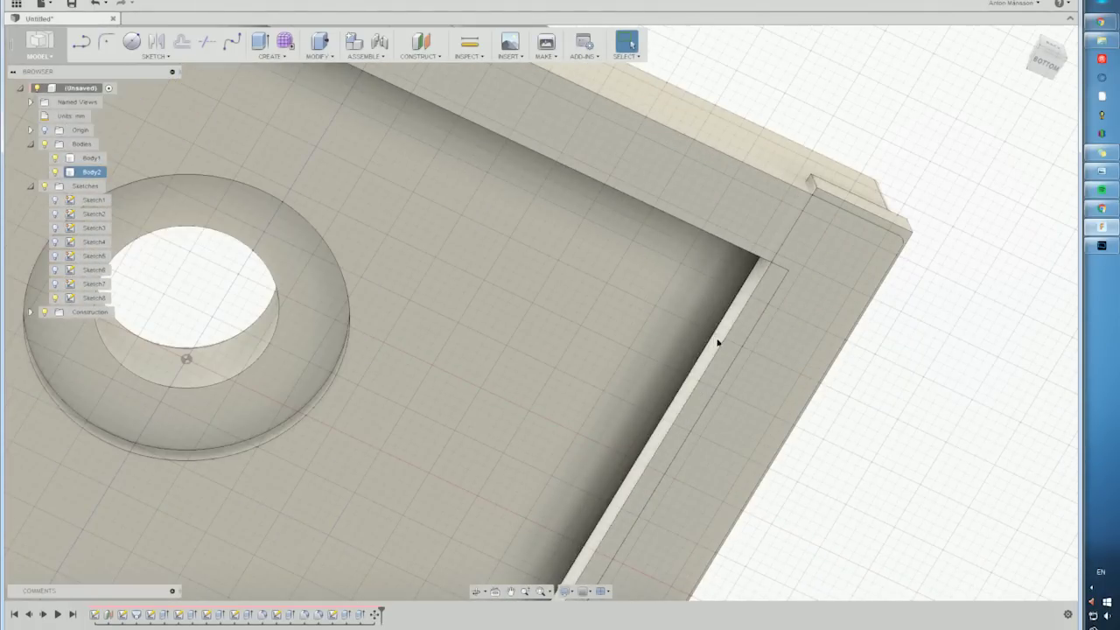
pyautogui.rightClick(717, 342)
pyautogui.click(705, 330)
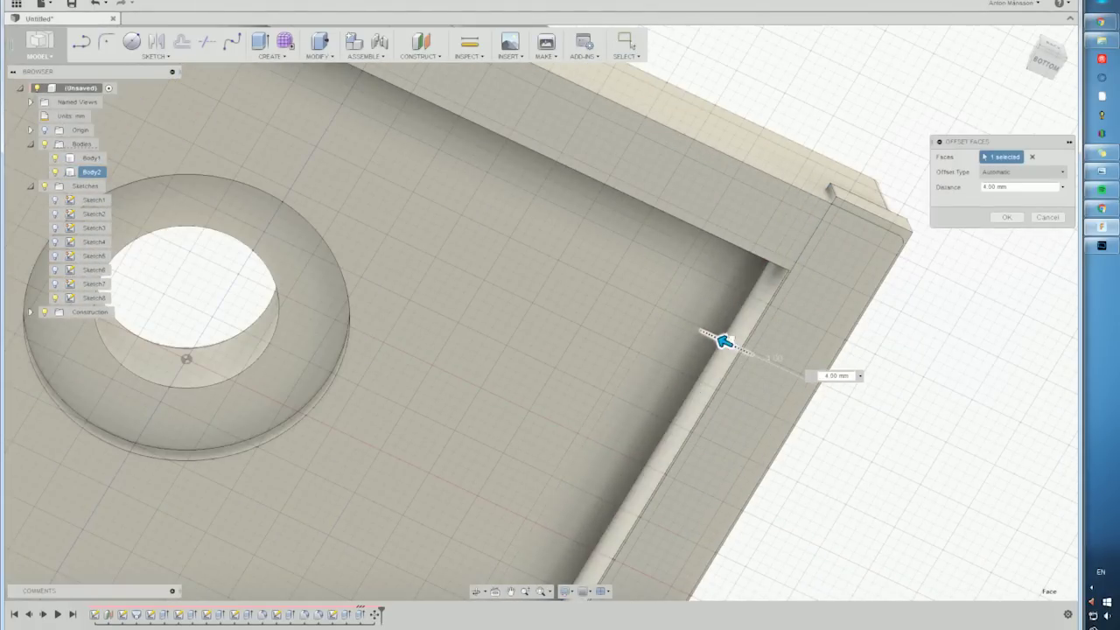
pyautogui.scroll(-3, 682, 455)
pyautogui.keyDown('shift'); pyautogui.moveTo(680, 453); pyautogui.dragTo(503, 452, button='middle'); pyautogui.keyUp('shift')
pyautogui.scroll(3, 644, 259)
pyautogui.moveTo(865, 156)
pyautogui.mouseDown()
pyautogui.moveTo(883, 176)
pyautogui.moveTo(864, 156)
pyautogui.mouseUp()
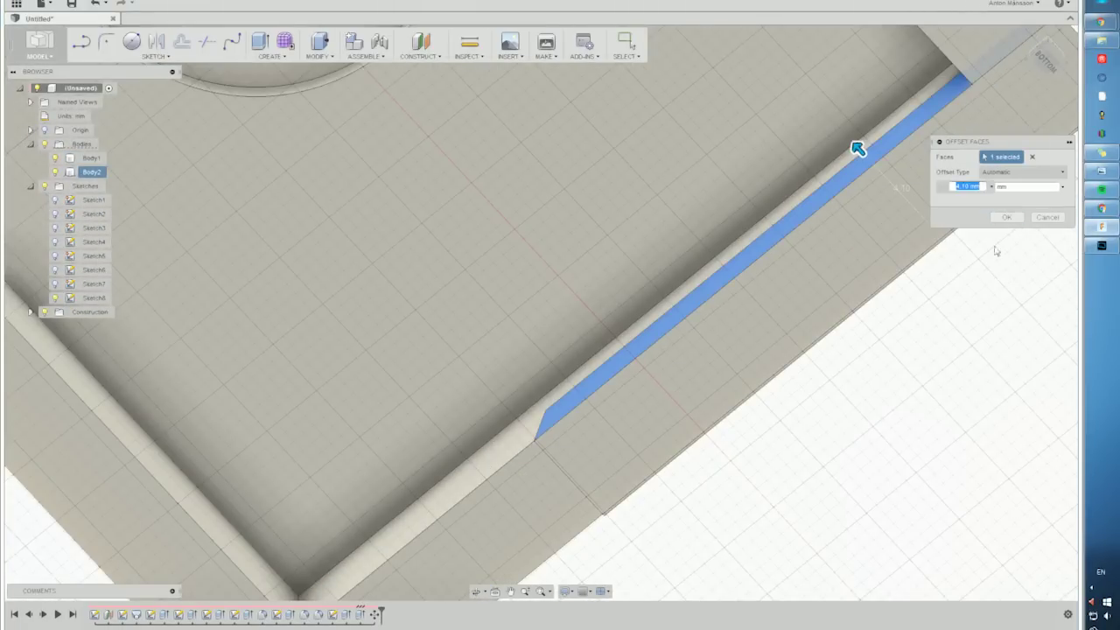
pyautogui.press('Escape')
# Combine the main block with the moved bar-shaped body as a cut to form the notch in the opposite wall.
pyautogui.scroll(-3, 949, 253)
pyautogui.moveTo(824, 247)
pyautogui.keyDown('shift'); pyautogui.mouseDown(button='middle')
pyautogui.moveTo(759, 261)
pyautogui.moveTo(613, 245)
pyautogui.mouseUp(button='middle'); pyautogui.keyUp('shift')
pyautogui.click(90, 157)
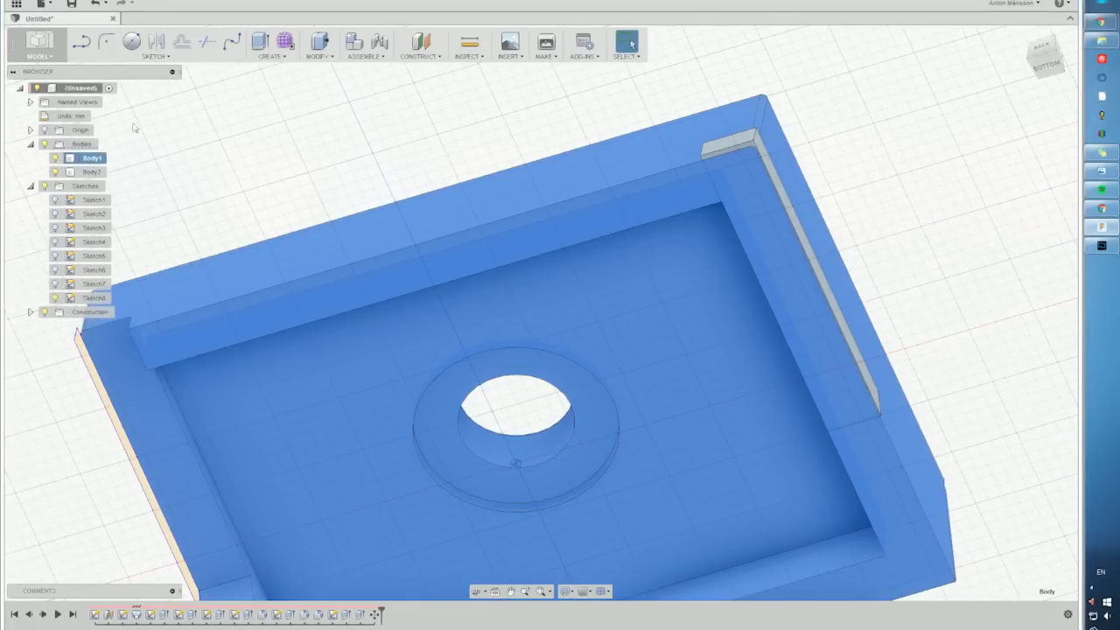
pyautogui.click(156, 56)
pyautogui.moveTo(271, 56)
pyautogui.click(320, 56)
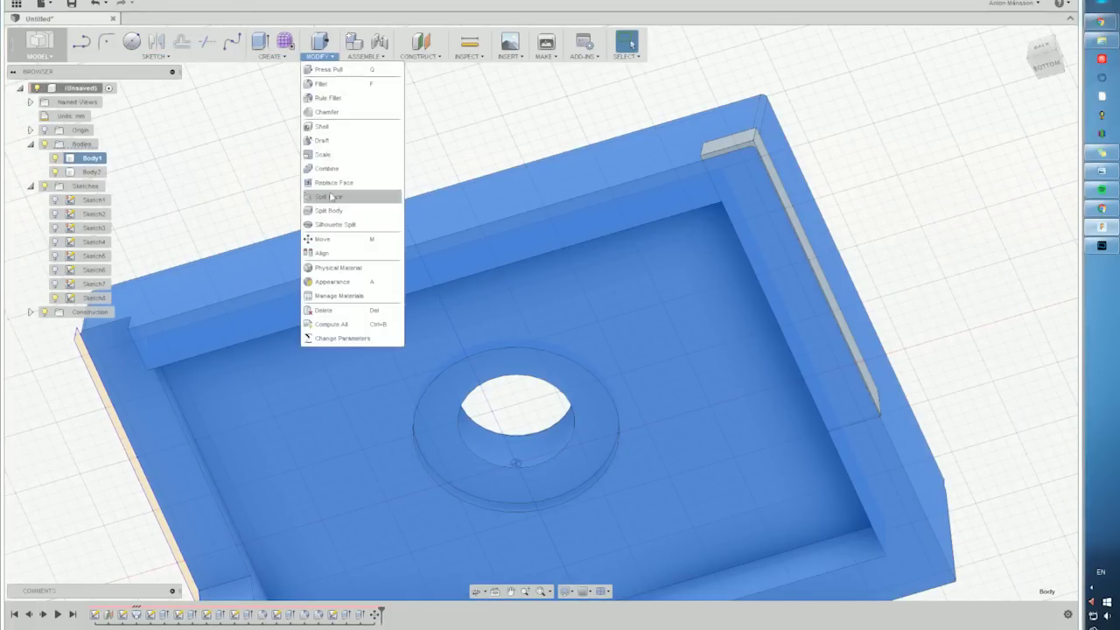
pyautogui.click(337, 167)
pyautogui.click(1028, 187)
pyautogui.click(1012, 216)
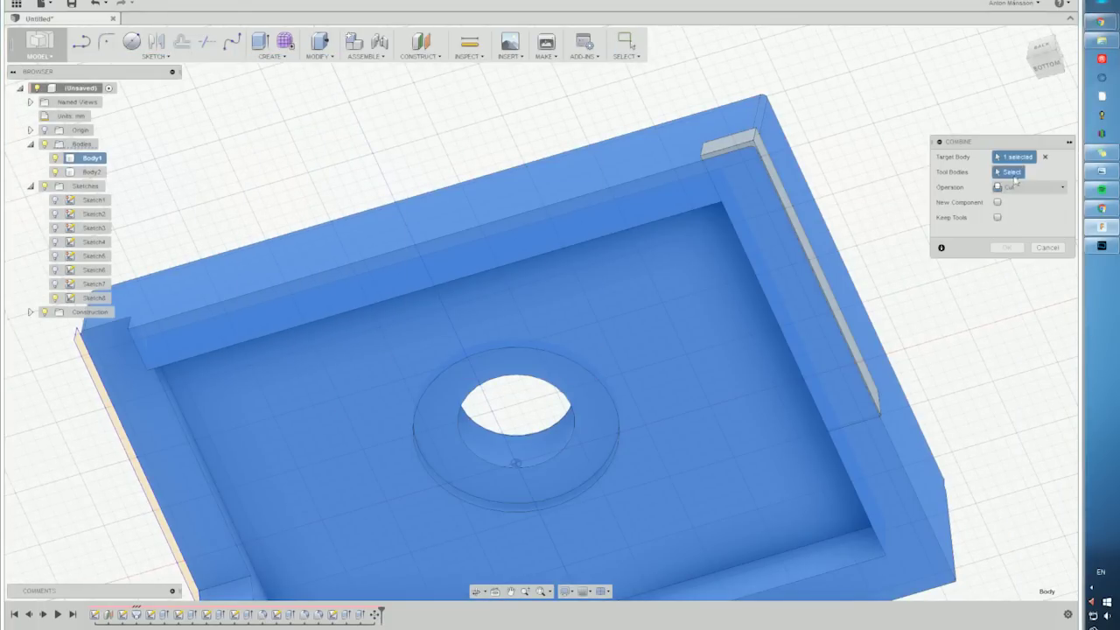
pyautogui.click(822, 280)
pyautogui.click(1009, 248)
# Collapse the sketch list and fillet the edges of the notch end near the underside corner.
pyautogui.scroll(-2, 822, 308)
pyautogui.keyDown('shift'); pyautogui.moveTo(822, 308); pyautogui.dragTo(761, 341, button='middle'); pyautogui.keyUp('shift')
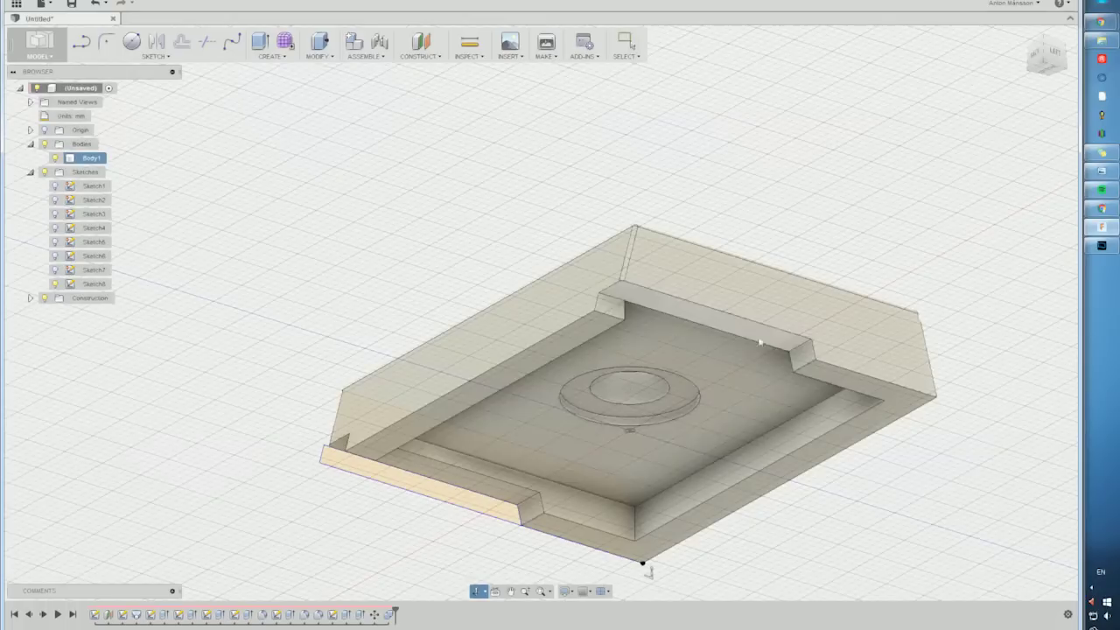
pyautogui.click(610, 308)
pyautogui.keyDown('shift'); pyautogui.click(604, 306); pyautogui.keyUp('shift')
pyautogui.moveTo(604, 306)
pyautogui.keyDown('shift'); pyautogui.mouseDown(button='middle')
pyautogui.moveTo(625, 328)
pyautogui.moveTo(623, 295)
pyautogui.mouseUp(button='middle'); pyautogui.keyUp('shift')
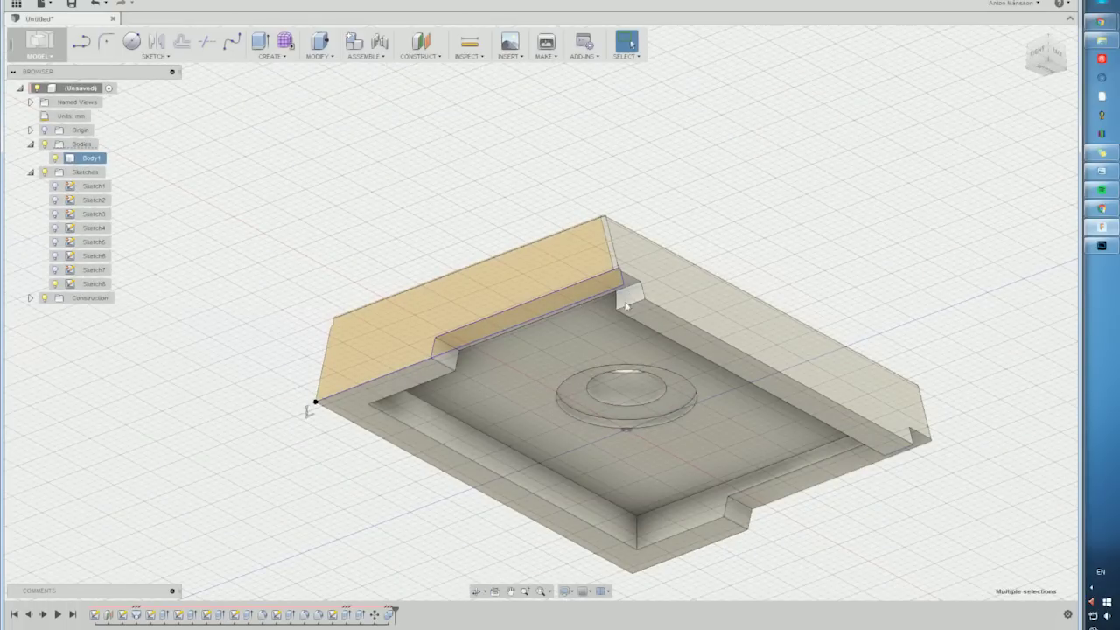
pyautogui.click(31, 171)
pyautogui.rightClick(632, 299)
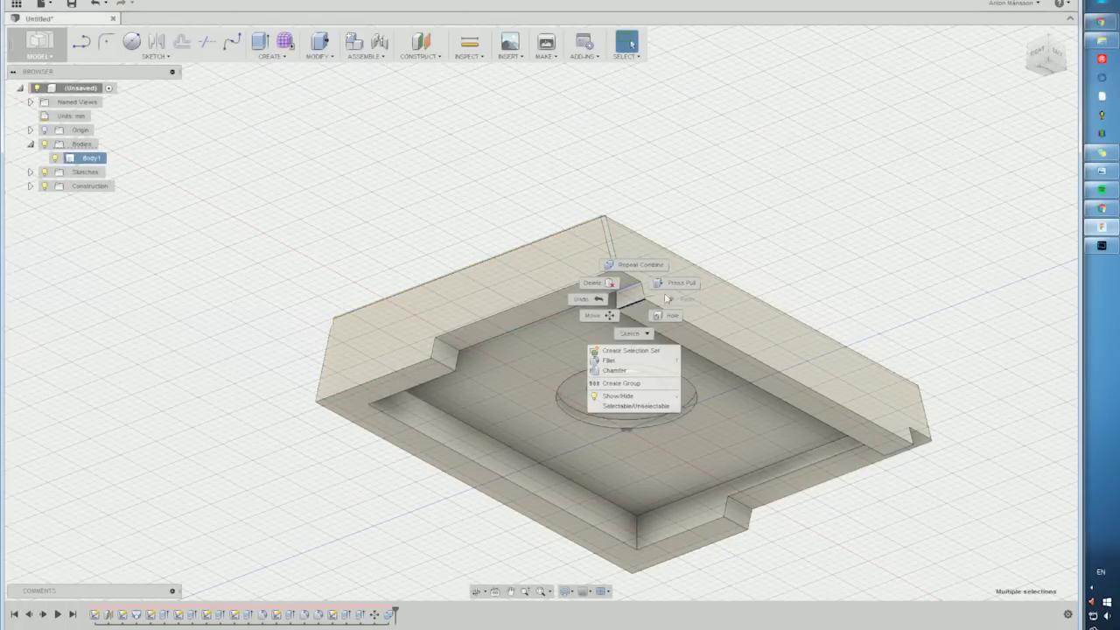
pyautogui.click(608, 360)
pyautogui.scroll(6, 634, 299)
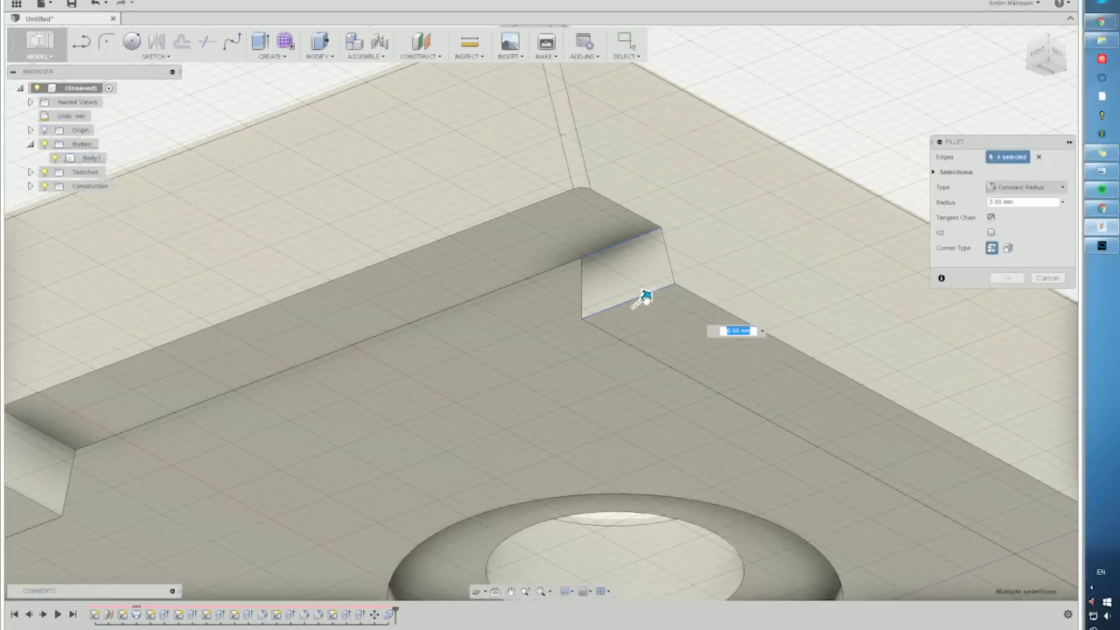
pyautogui.moveTo(645, 296); pyautogui.dragTo(648, 295)
pyautogui.press('Return')
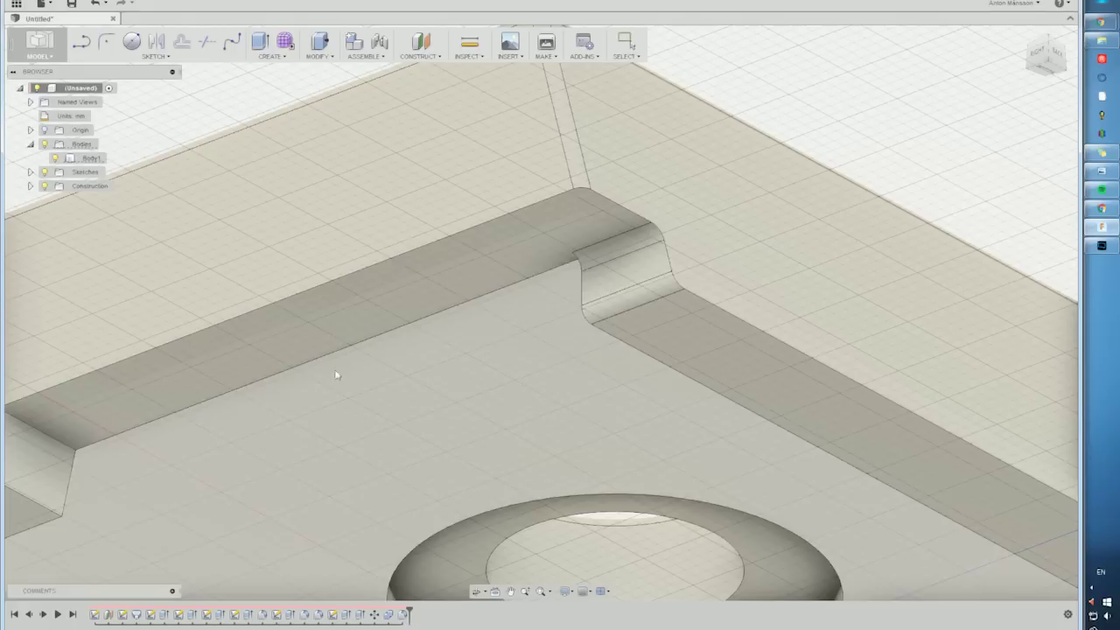
# Fillet the edges at the other two notch ends and the pocket's adjoining rim and corner edges with a 0.4 mm radius.
pyautogui.click(62, 442)
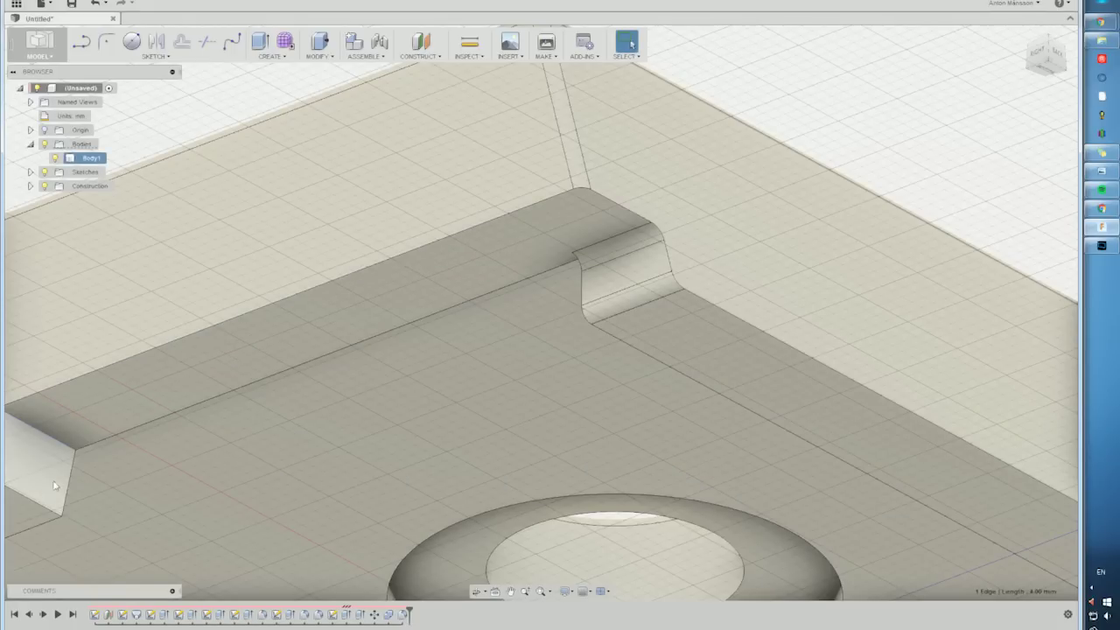
pyautogui.keyDown('ctrl'); pyautogui.click(36, 499); pyautogui.keyUp('ctrl')
pyautogui.scroll(-3, 672, 337)
pyautogui.keyDown('shift'); pyautogui.moveTo(673, 337); pyautogui.dragTo(762, 312, button='middle'); pyautogui.keyUp('shift')
pyautogui.keyDown('ctrl'); pyautogui.click(921, 413); pyautogui.keyUp('ctrl')
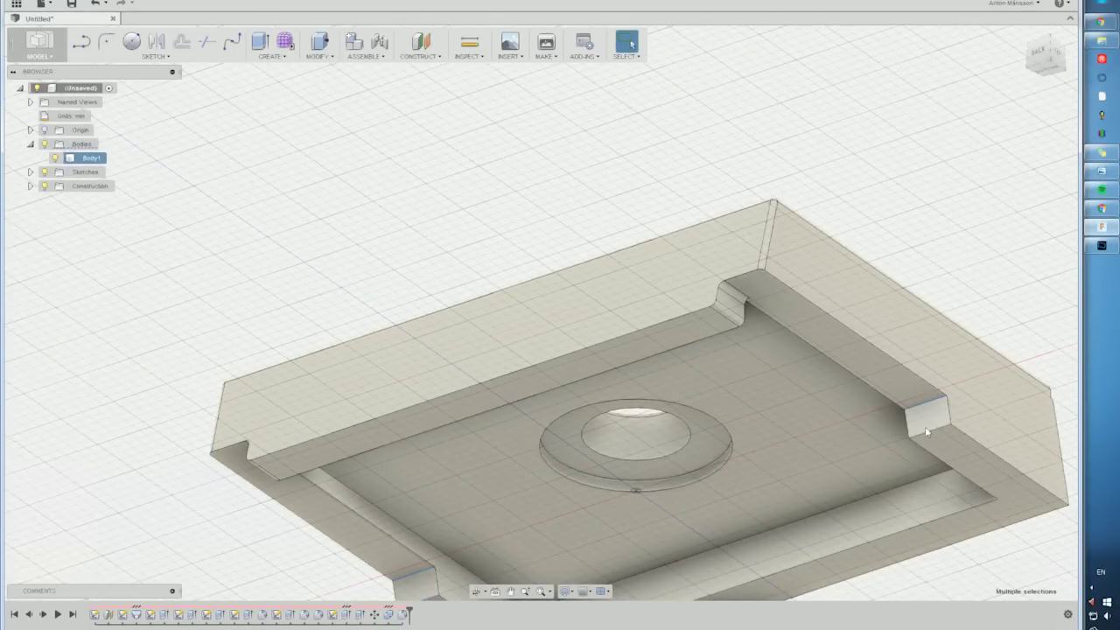
pyautogui.moveTo(928, 434); pyautogui.dragTo(905, 290, button='middle')
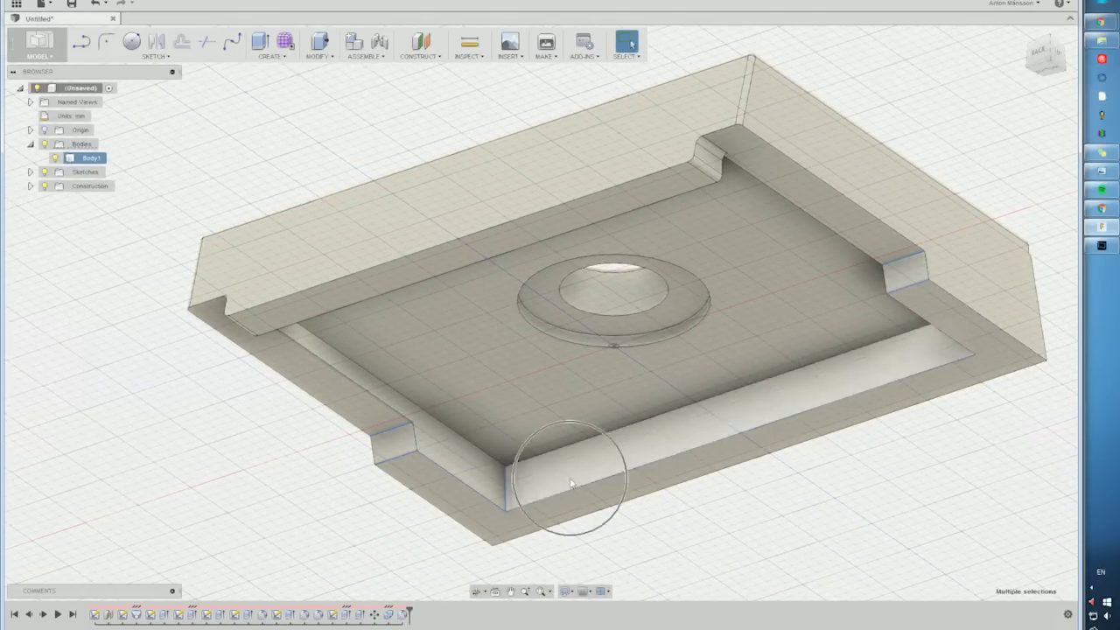
pyautogui.keyDown('shift'); pyautogui.moveTo(560, 477); pyautogui.dragTo(713, 503, button='middle'); pyautogui.keyUp('shift')
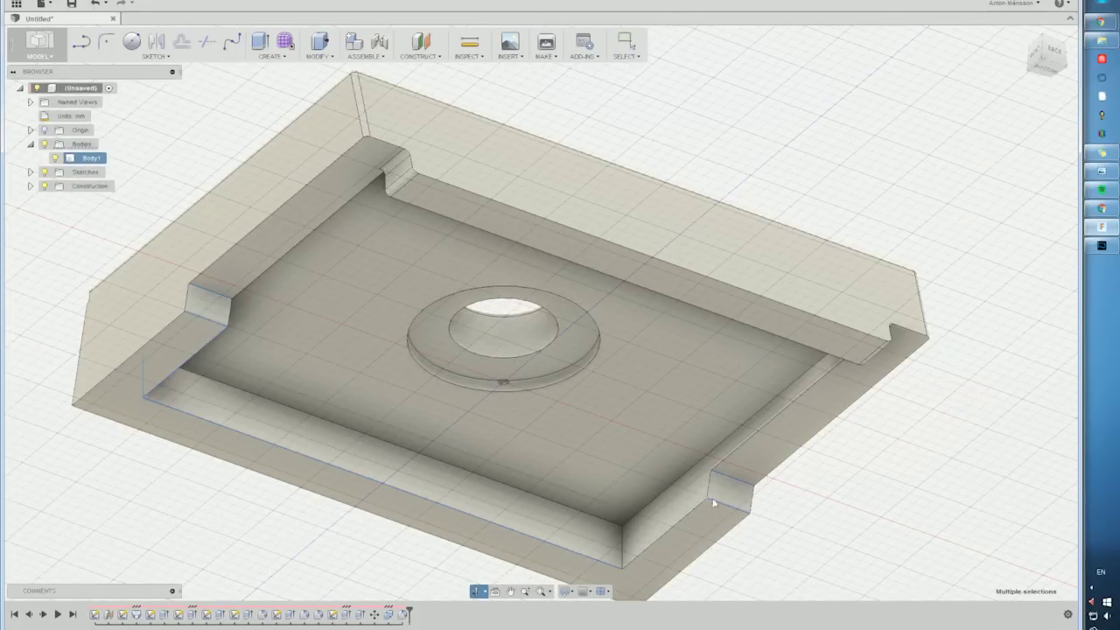
pyautogui.rightClick(624, 549)
pyautogui.click(621, 503)
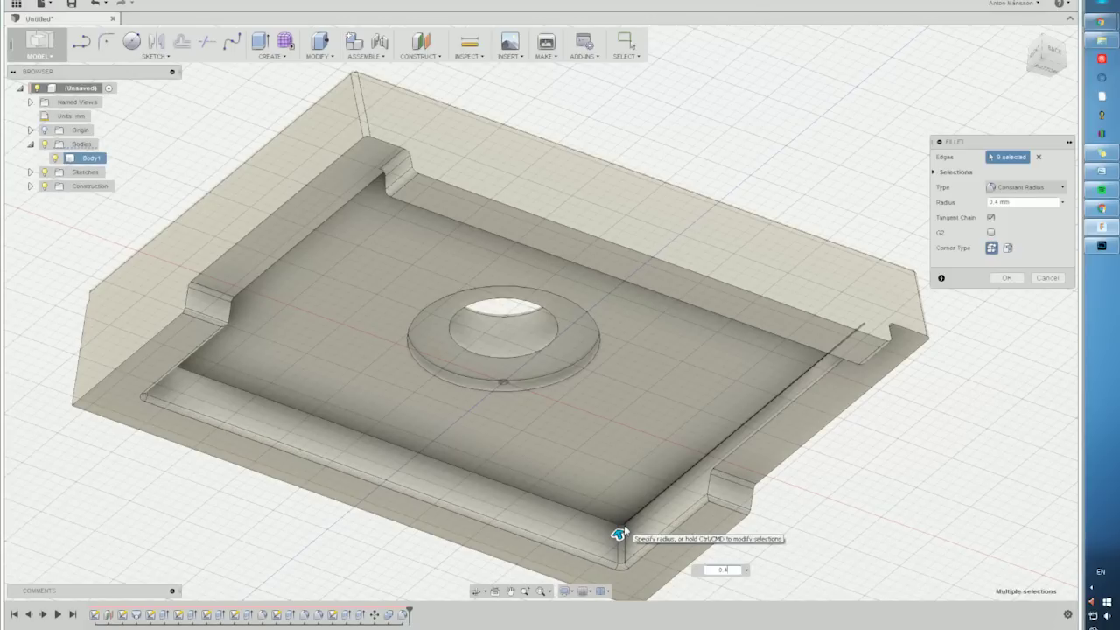
pyautogui.press('Return')
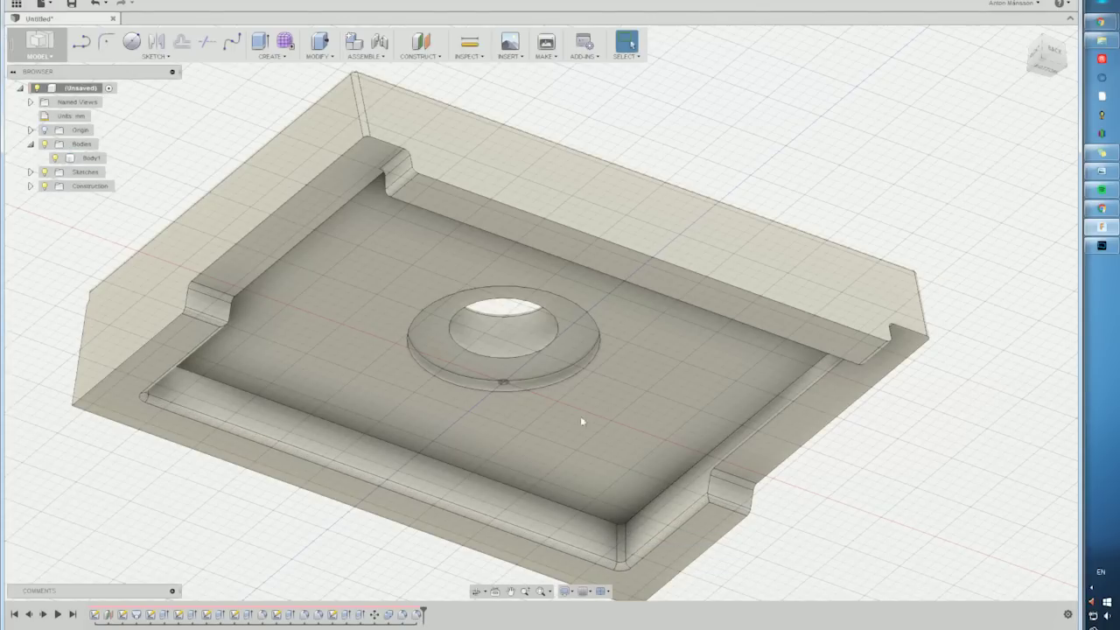
# Fillet the inner edge between the underside pocket's floor and its end wall with a 4 mm radius.
pyautogui.keyDown('shift'); pyautogui.moveTo(525, 255); pyautogui.dragTo(813, 420, button='middle'); pyautogui.keyUp('shift')
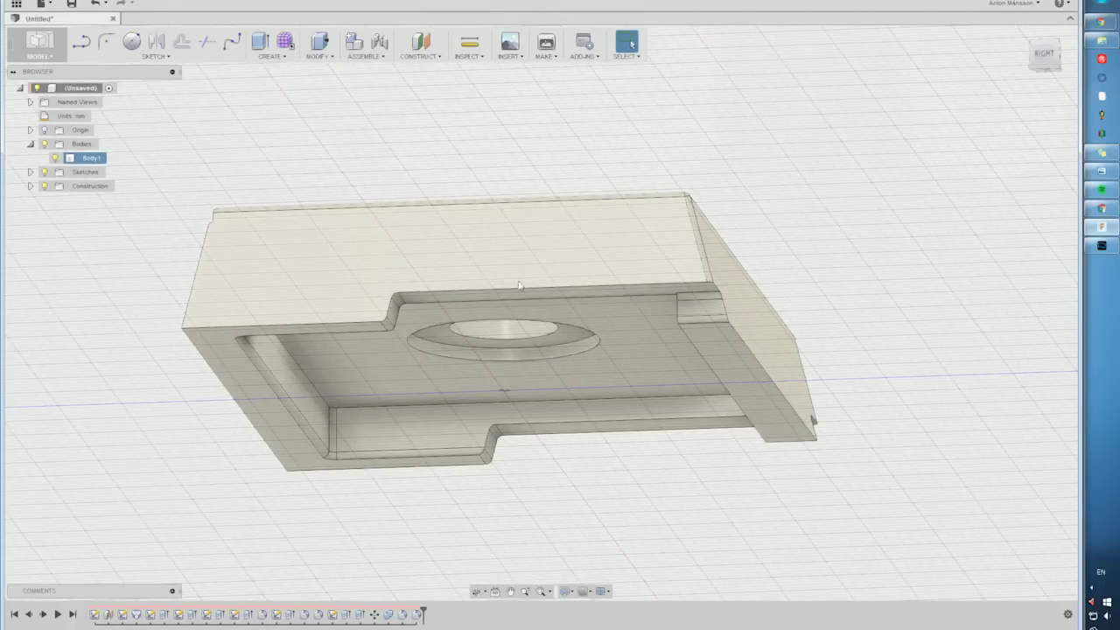
pyautogui.keyDown('shift'); pyautogui.moveTo(519, 285); pyautogui.dragTo(717, 328, button='middle'); pyautogui.keyUp('shift')
pyautogui.click(754, 328)
pyautogui.rightClick(754, 328)
pyautogui.click(742, 387)
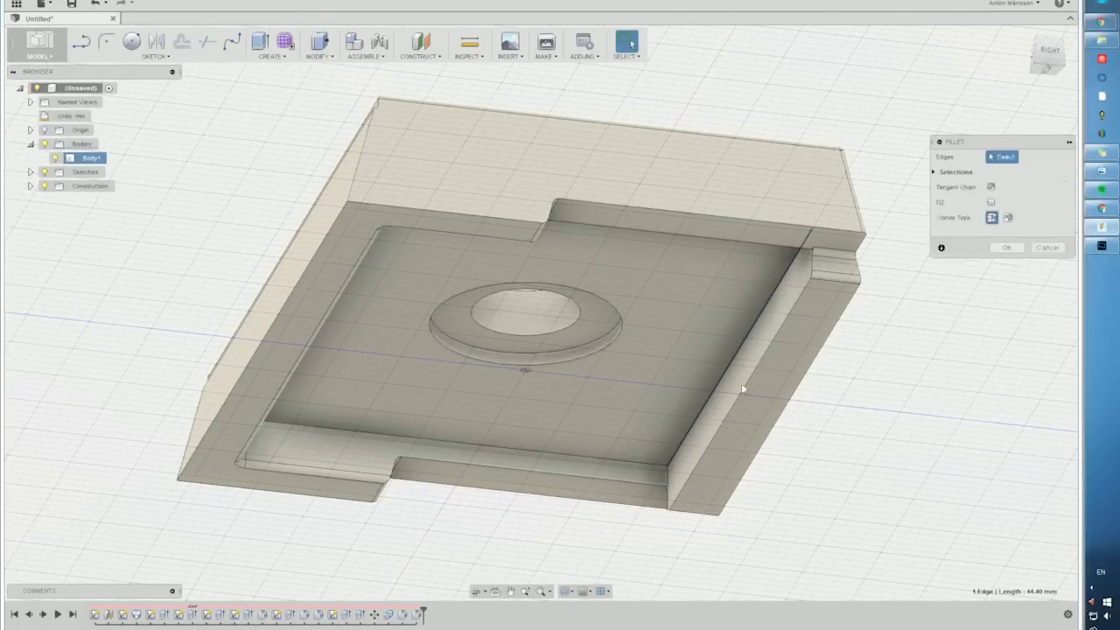
pyautogui.click(742, 389)
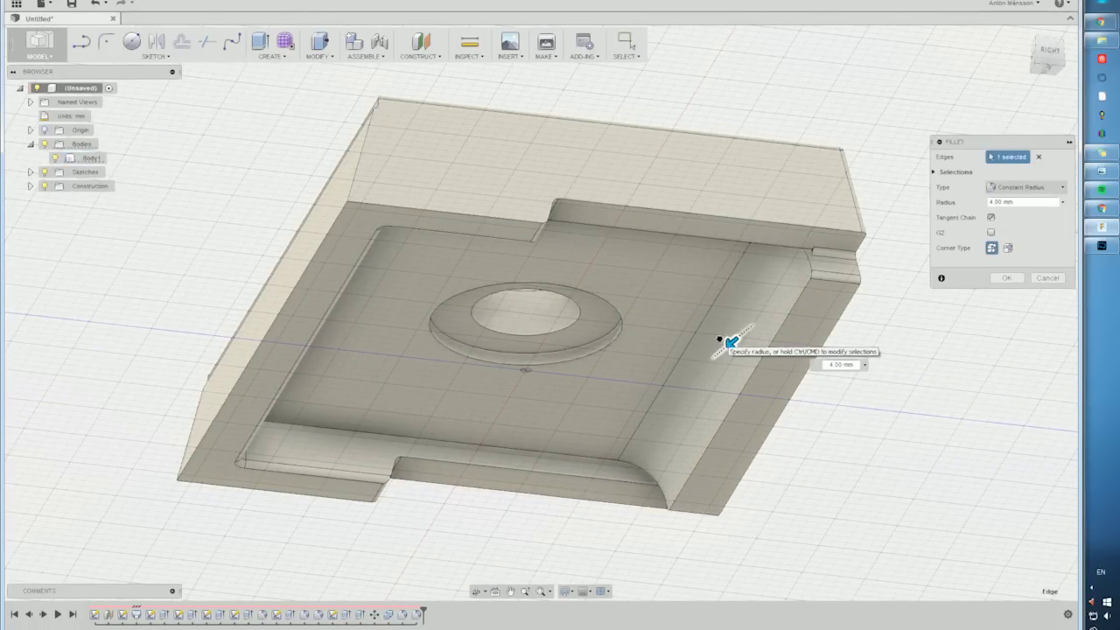
pyautogui.keyDown('shift'); pyautogui.moveTo(719, 339); pyautogui.dragTo(330, 378, button='middle'); pyautogui.keyUp('shift')
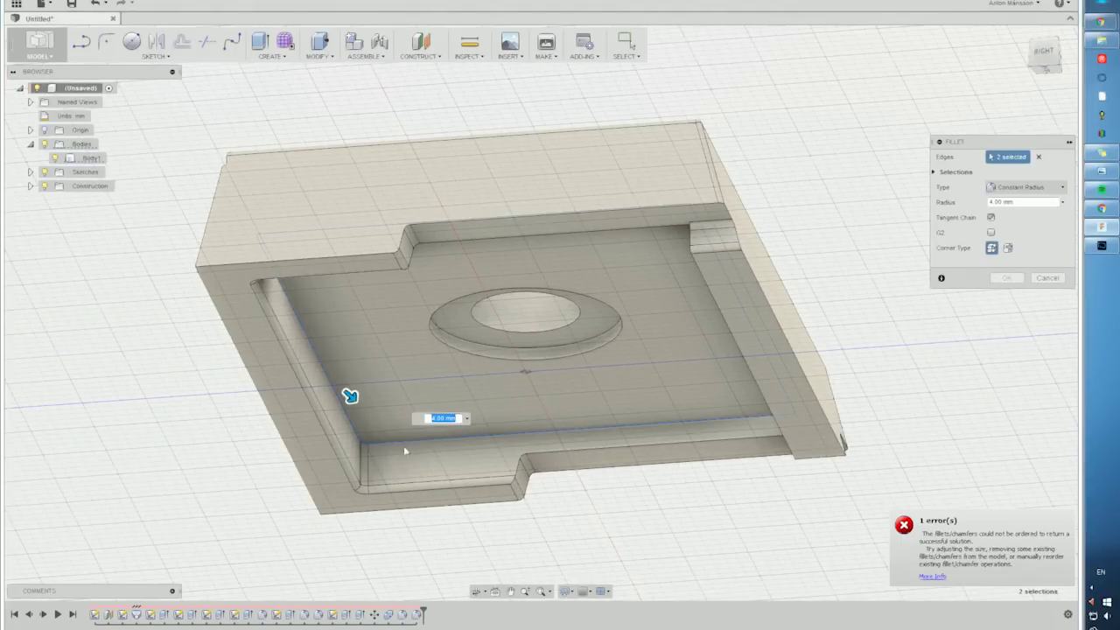
pyautogui.keyDown('shift'); pyautogui.moveTo(715, 323); pyautogui.dragTo(748, 364, button='middle'); pyautogui.keyUp('shift')
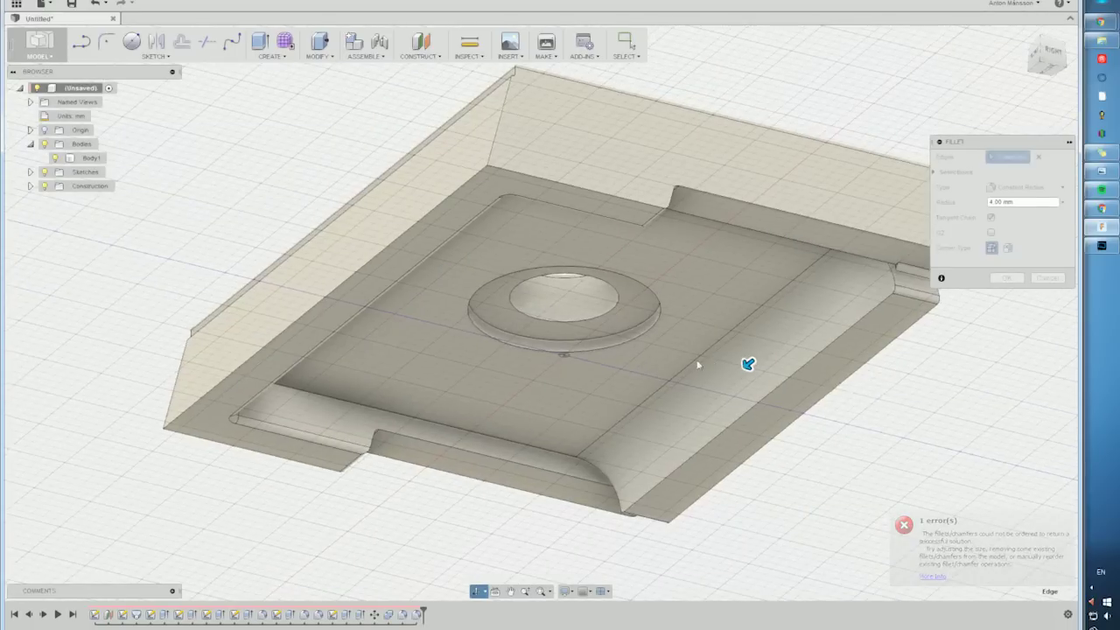
pyautogui.click(1005, 277)
# Try to offset the ring-shaped floor face of the top recess by 1 mm.
pyautogui.scroll(-3, 992, 303)
pyautogui.moveTo(915, 324); pyautogui.dragTo(800, 315, button='middle')
pyautogui.keyDown('shift'); pyautogui.moveTo(800, 315); pyautogui.dragTo(726, 357, button='middle'); pyautogui.keyUp('shift')
pyautogui.scroll(4, 653, 262)
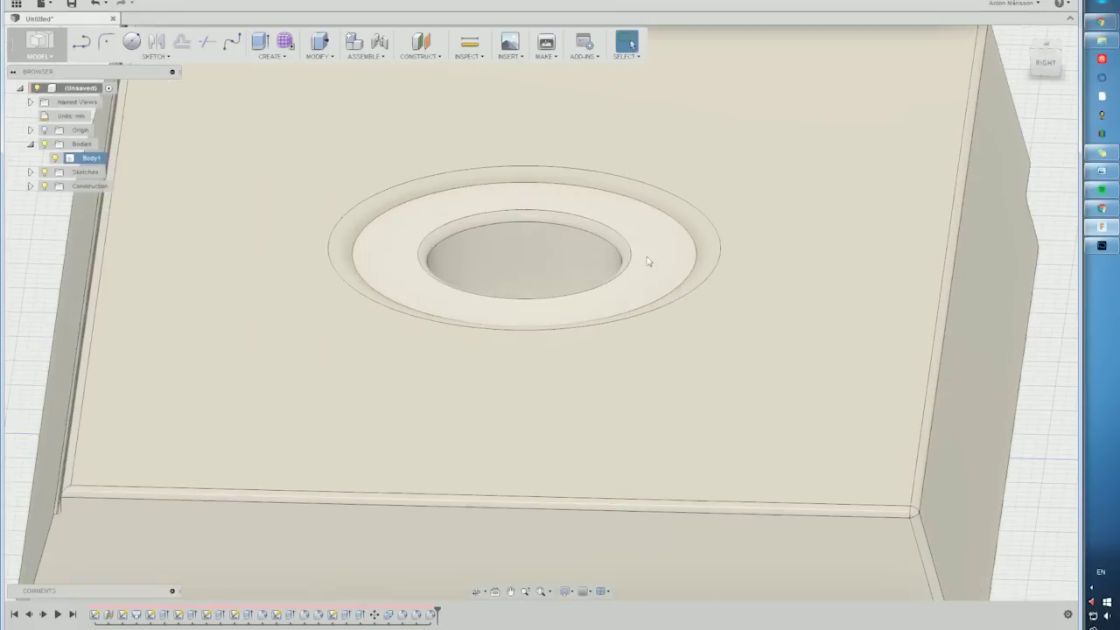
pyautogui.rightClick(648, 261)
pyautogui.click(687, 241)
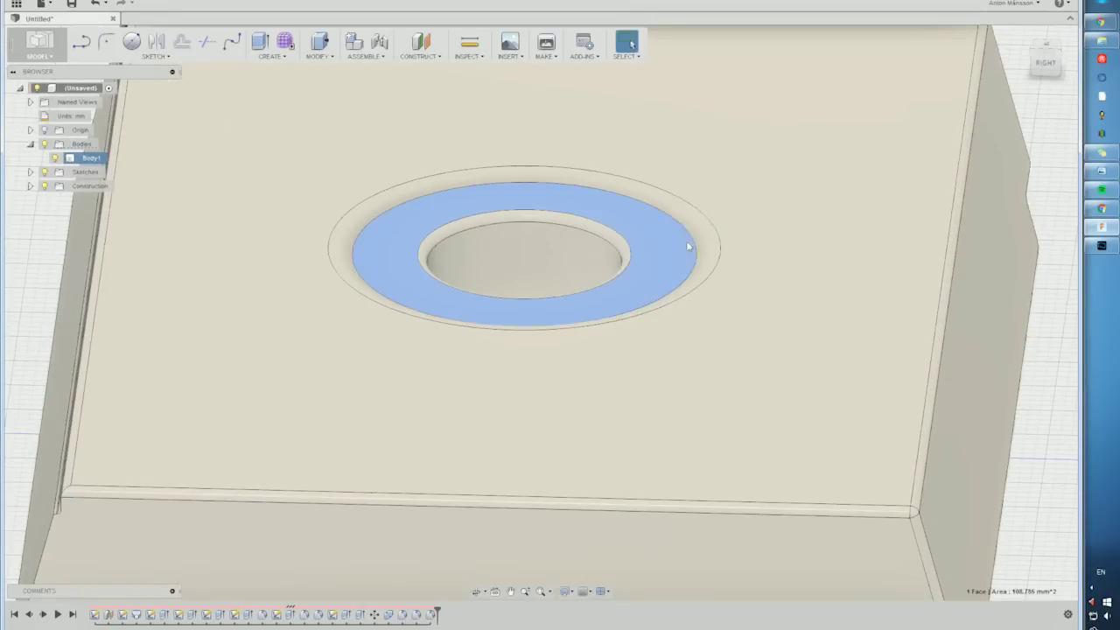
pyautogui.moveTo(646, 239); pyautogui.dragTo(650, 202)
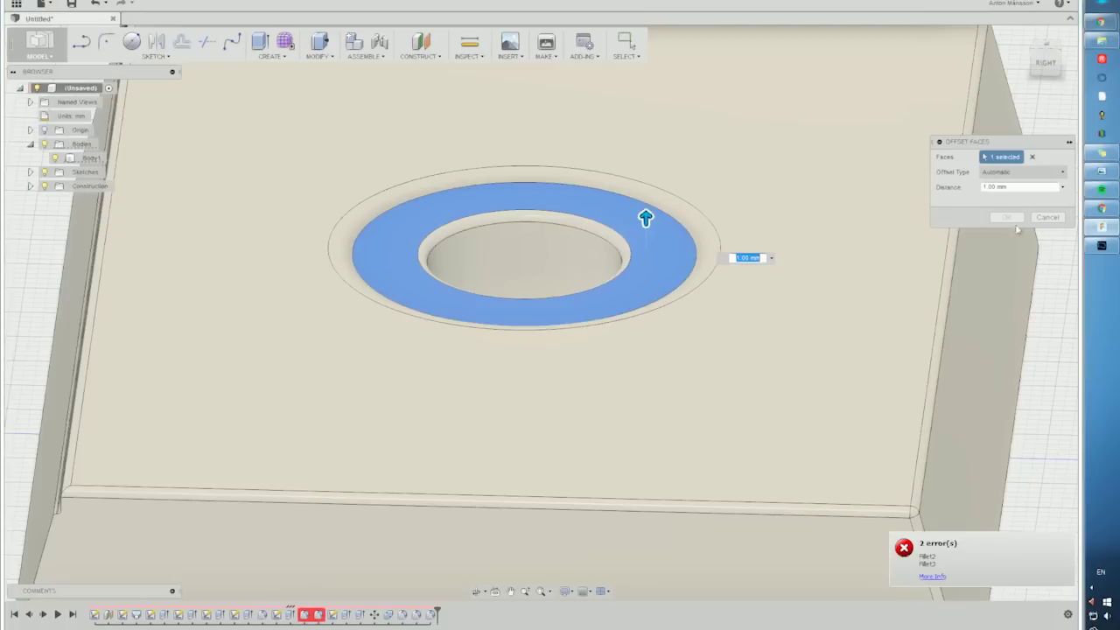
pyautogui.click(1047, 218)
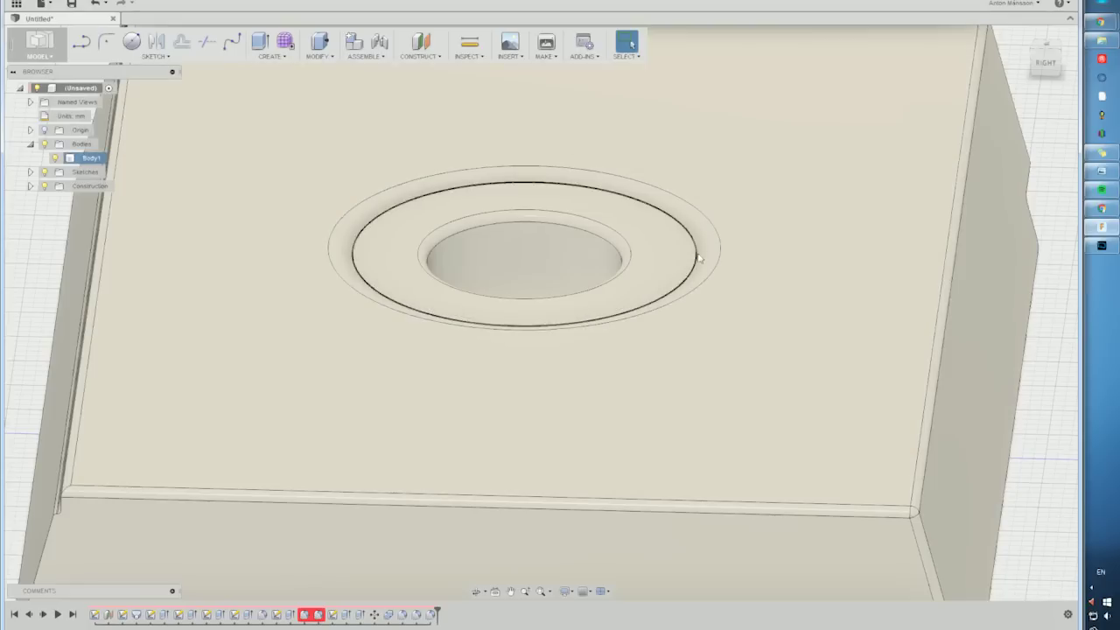
# Try to delete the rounded faces around the top recess and the central hole.
pyautogui.click(697, 255)
pyautogui.press('Delete')
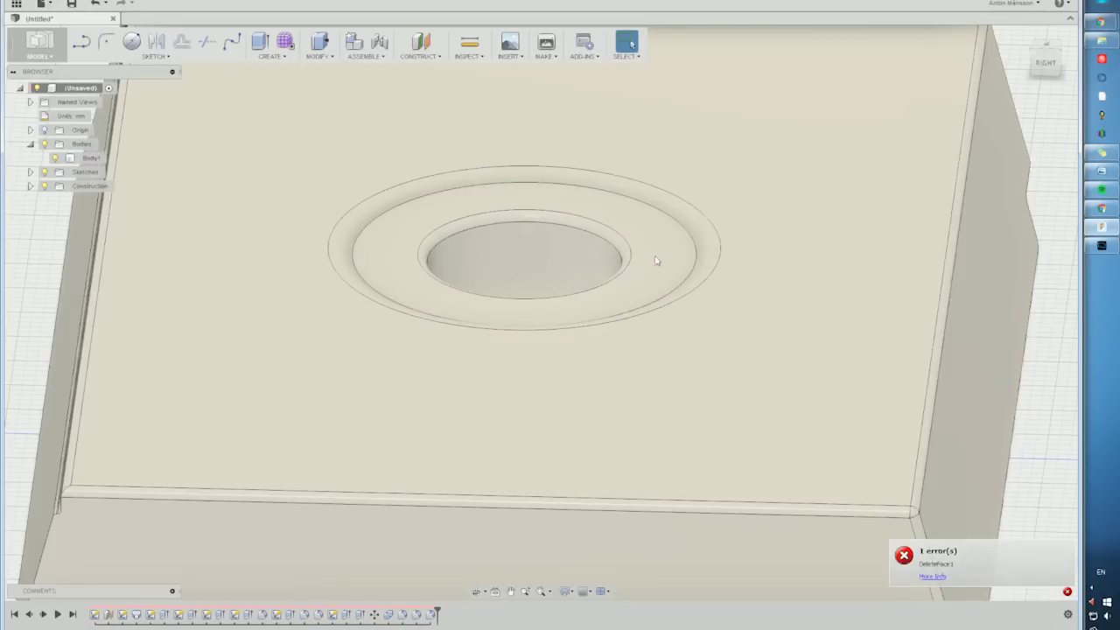
pyautogui.click(626, 256)
pyautogui.press('Delete')
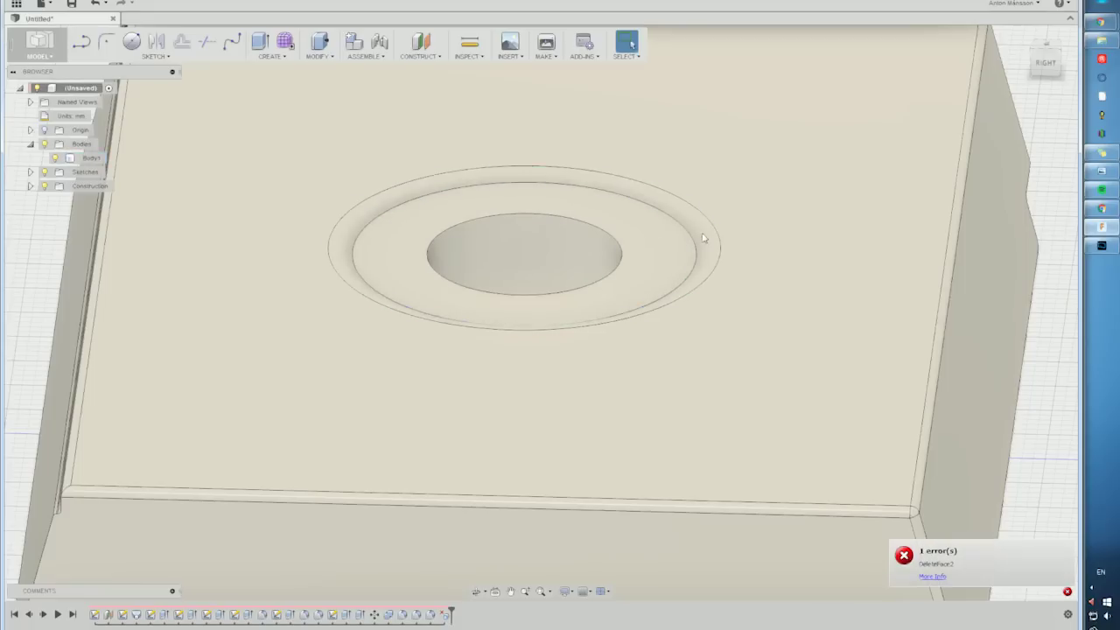
# Delete the extrude feature that forms the circular recess around the central hole, despite the other features referencing it.
pyautogui.scroll(-6, 700, 238)
pyautogui.keyDown('shift'); pyautogui.moveTo(650, 285); pyautogui.dragTo(558, 330, button='middle'); pyautogui.keyUp('shift')
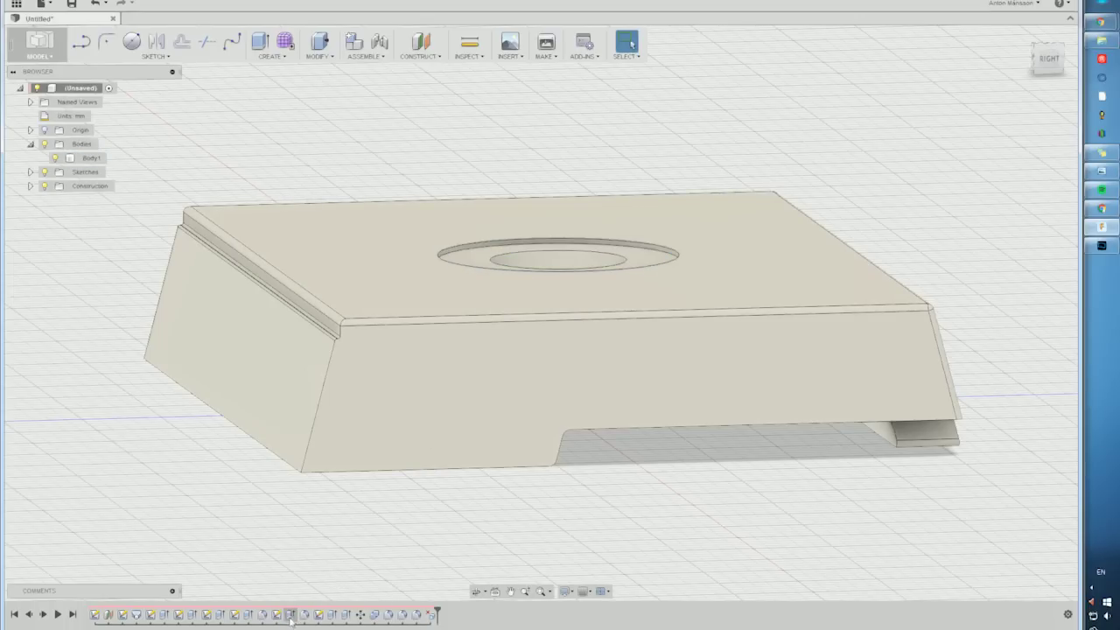
pyautogui.click(312, 610)
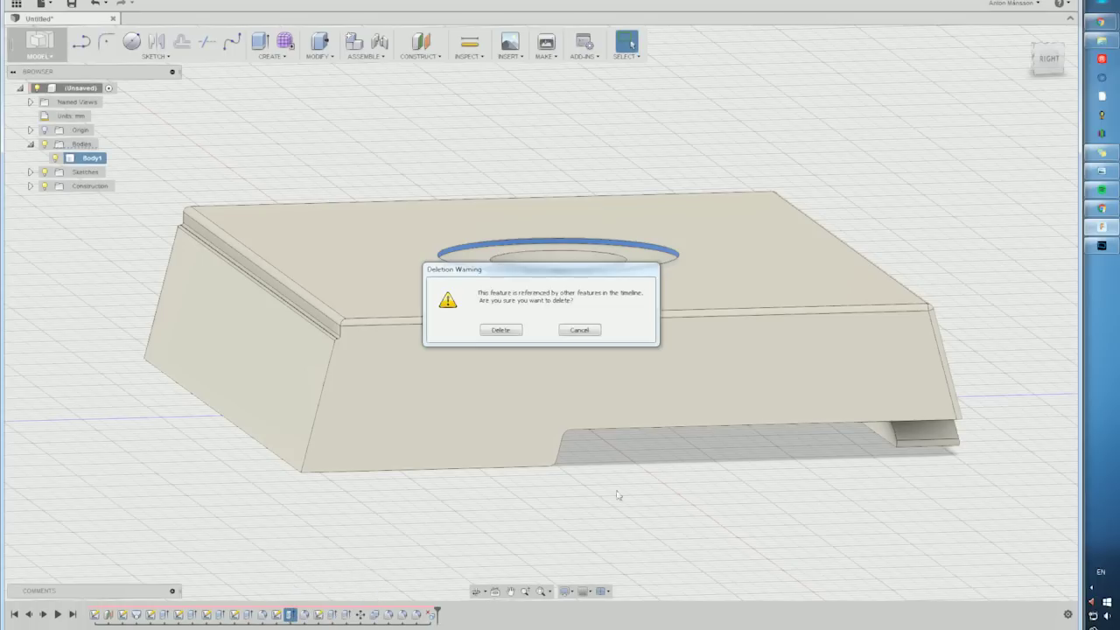
pyautogui.click(510, 332)
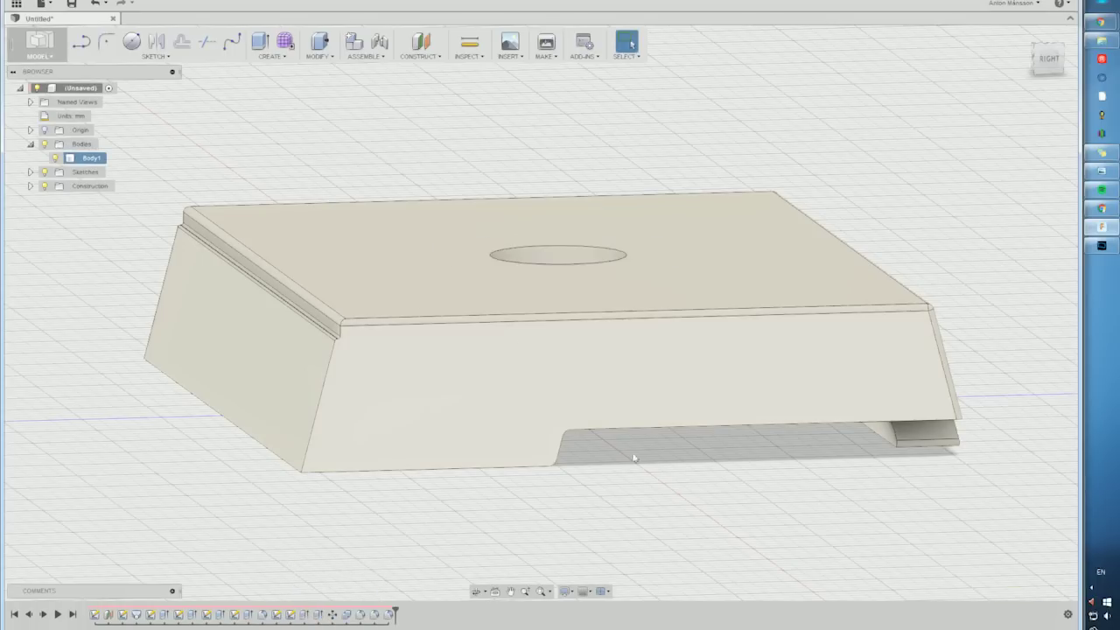
pyautogui.keyDown('shift'); pyautogui.moveTo(634, 458); pyautogui.dragTo(685, 430, button='middle'); pyautogui.keyUp('shift')
pyautogui.scroll(3, 638, 342)
pyautogui.scroll(-5, 638, 342)
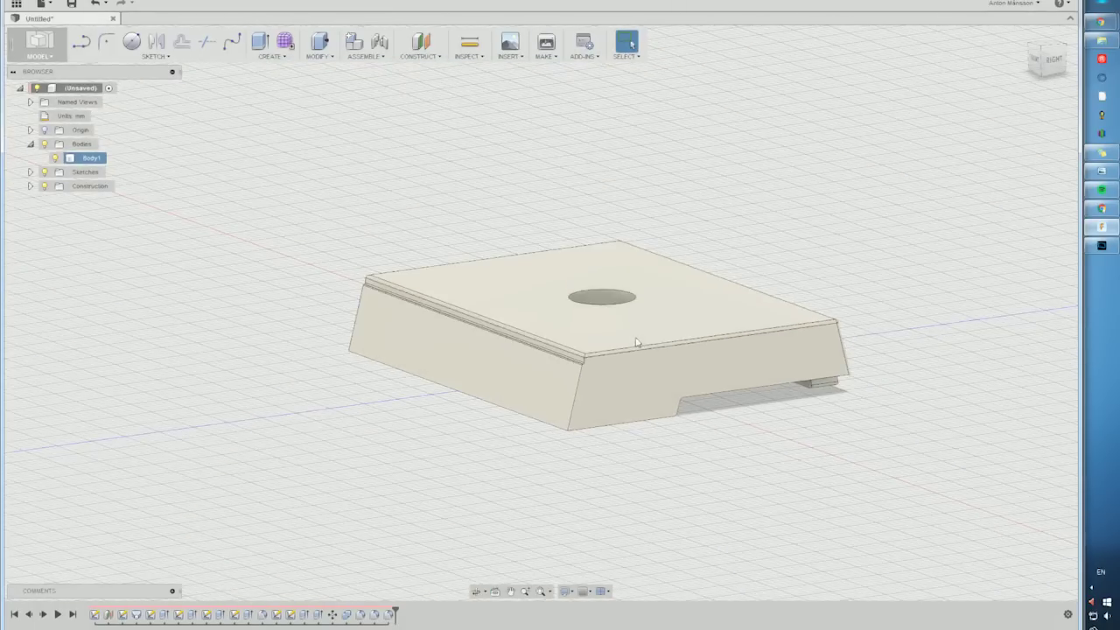
pyautogui.moveTo(638, 342); pyautogui.dragTo(645, 370, button='middle')
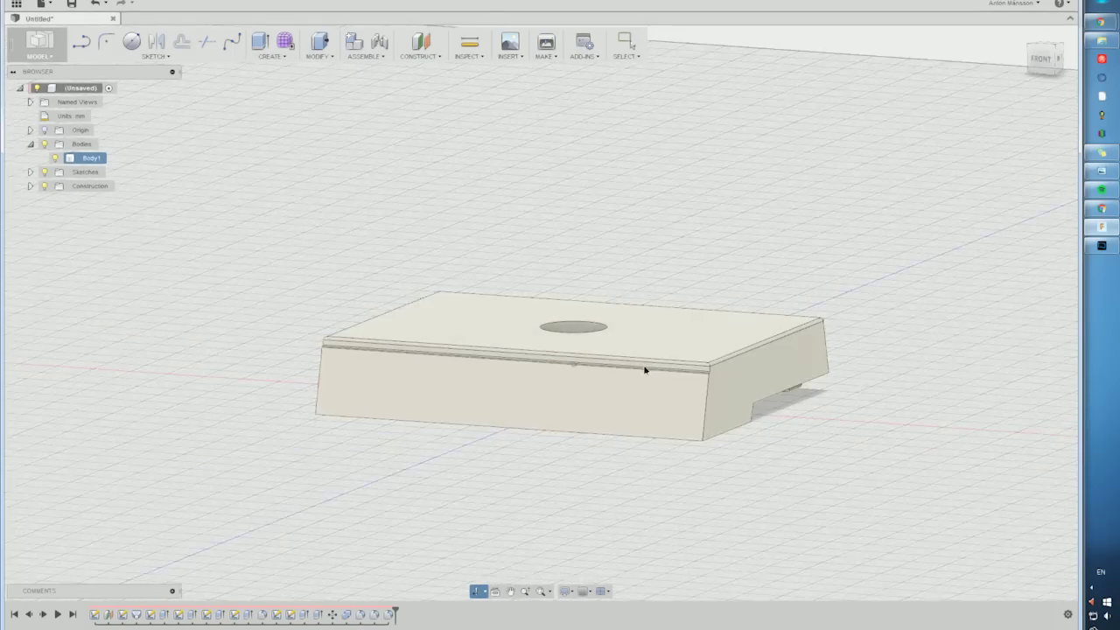